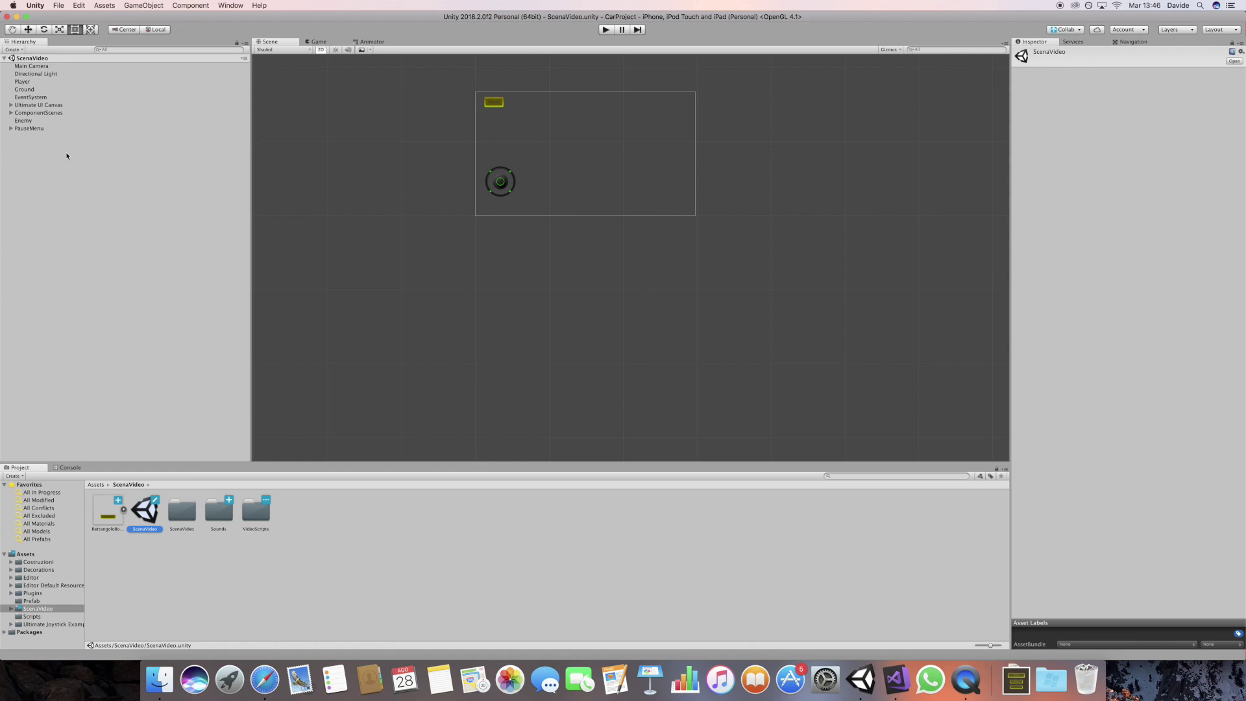
Create an empty child object under PauseMenu and name it Missil.
left_click(56, 106)
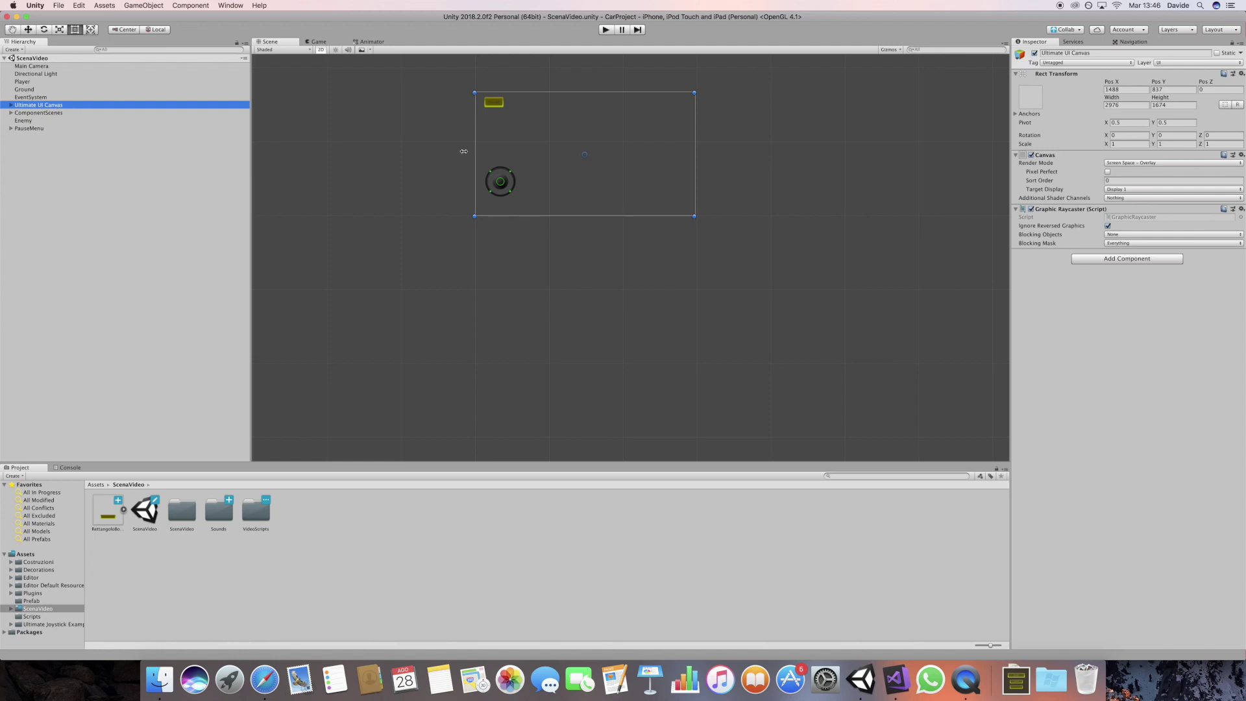
left_click(70, 112)
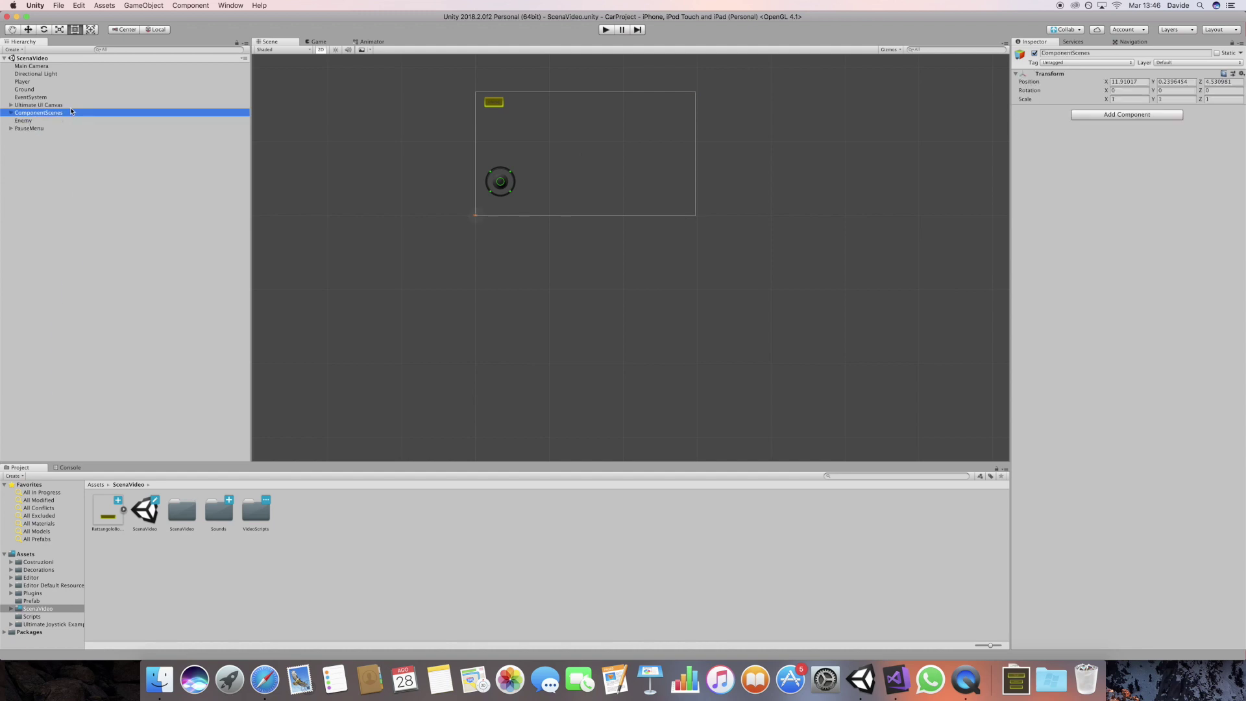
left_click(498, 107)
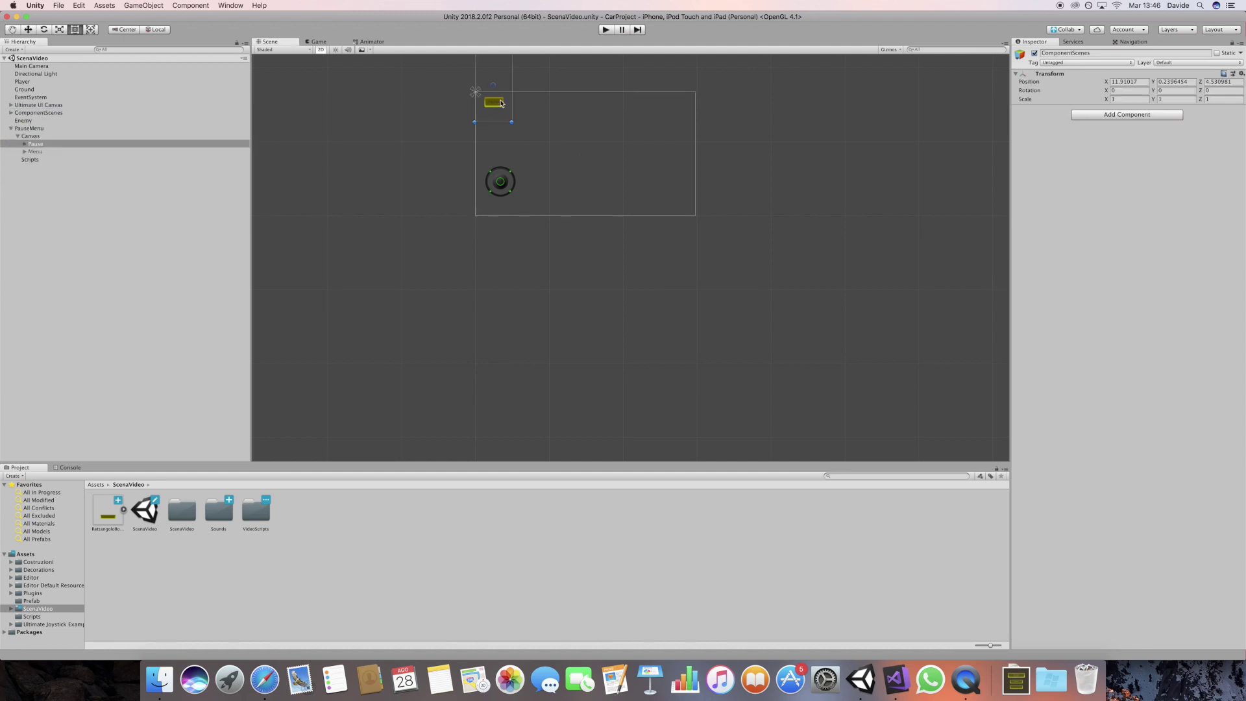
left_click(17, 136)
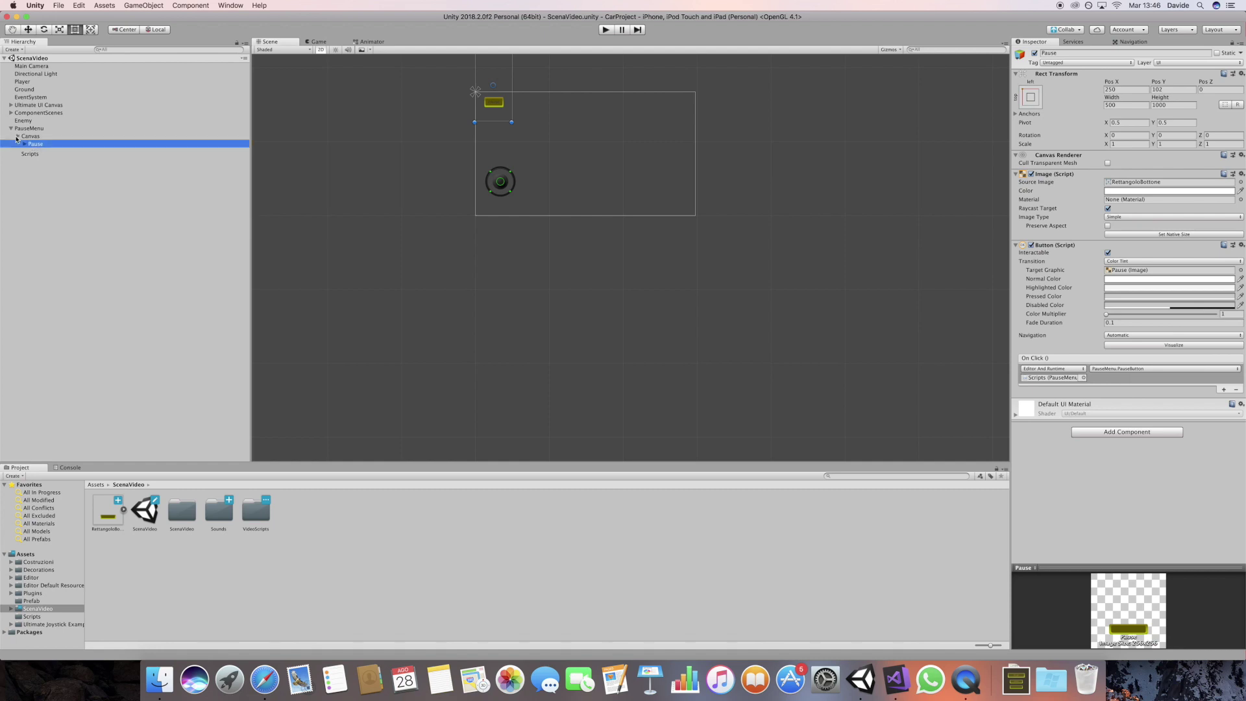
left_click(29, 128)
right_click(44, 130)
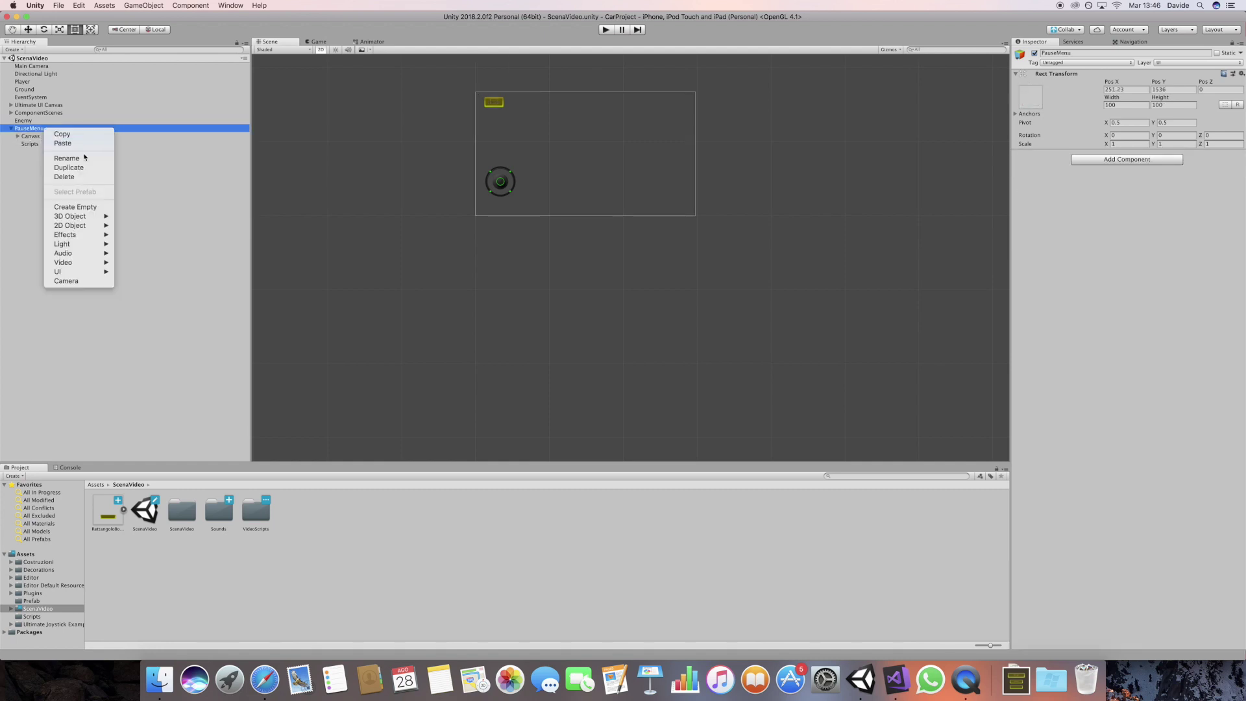
left_click(100, 208)
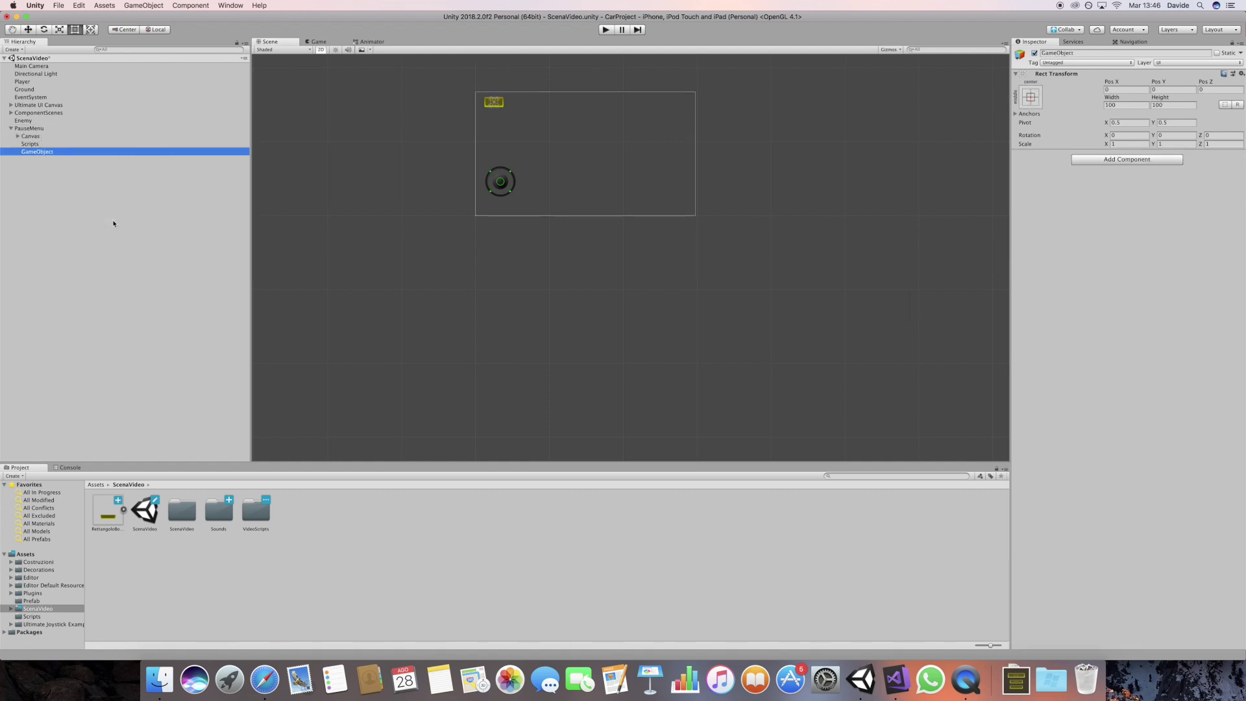
type("Mis")
key("Return")
Add a UI Canvas inside Missil and a UI Button inside that canvas.
right_click(66, 152)
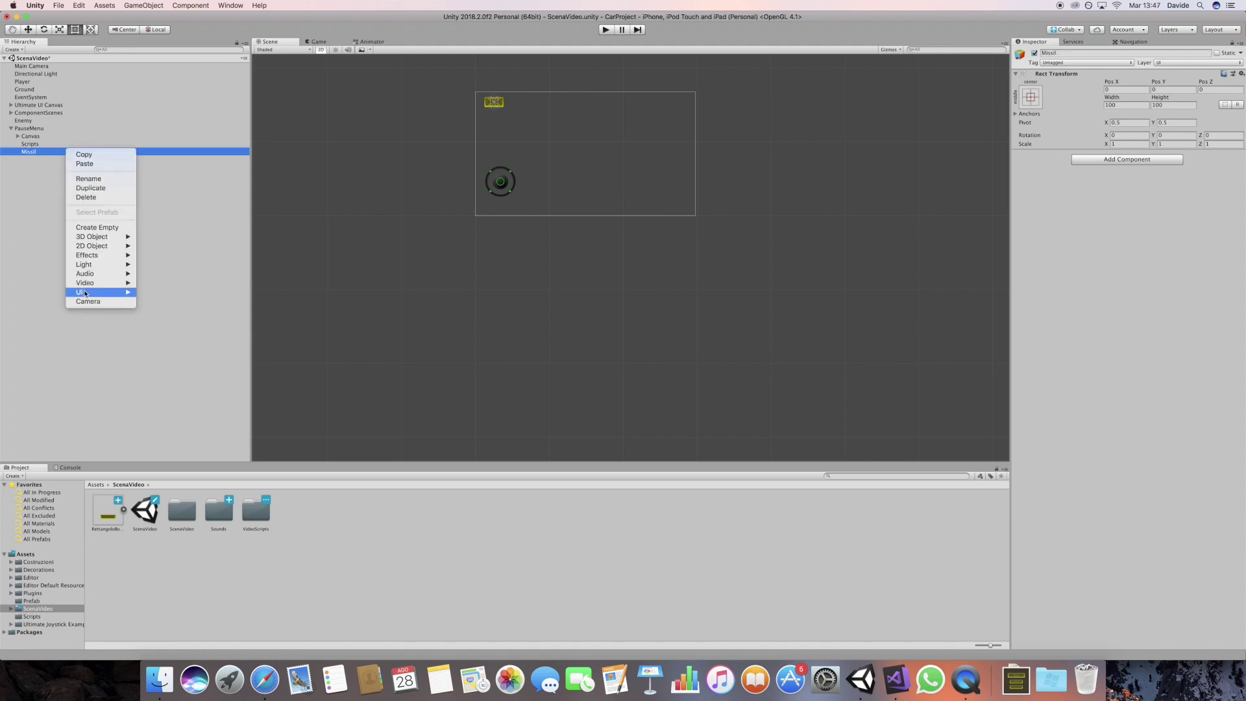
mouse_move(103, 296)
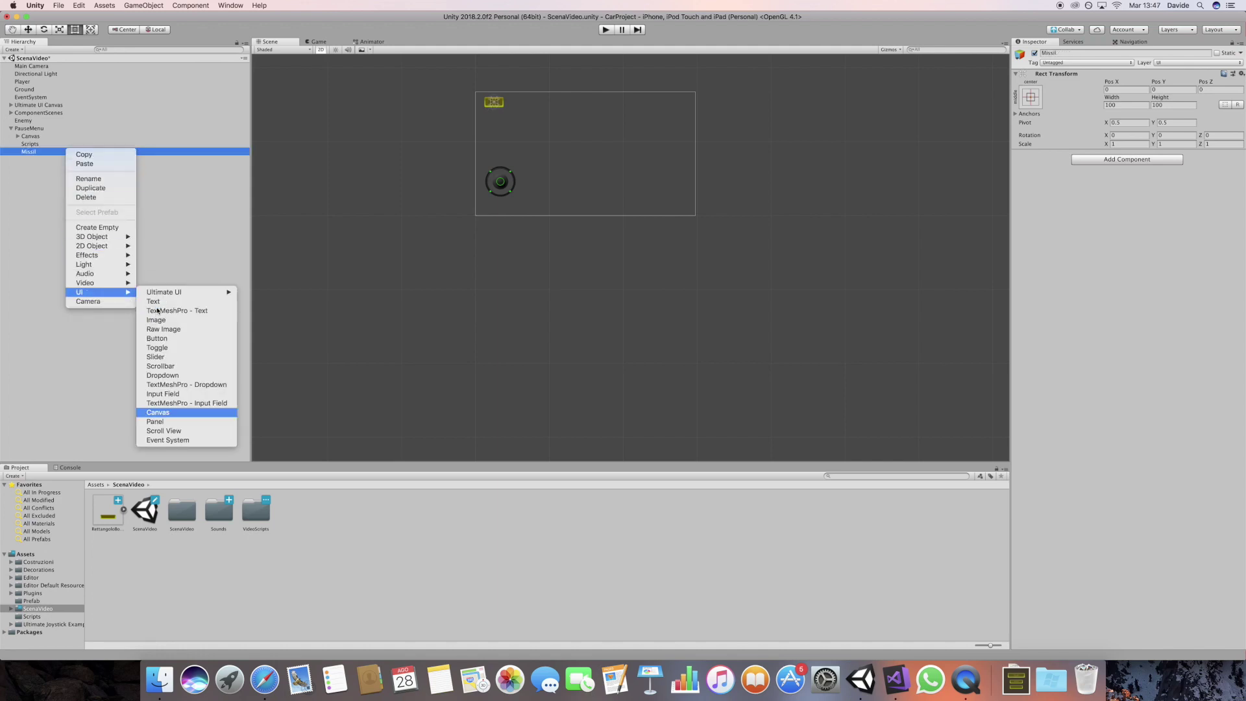
key("Return")
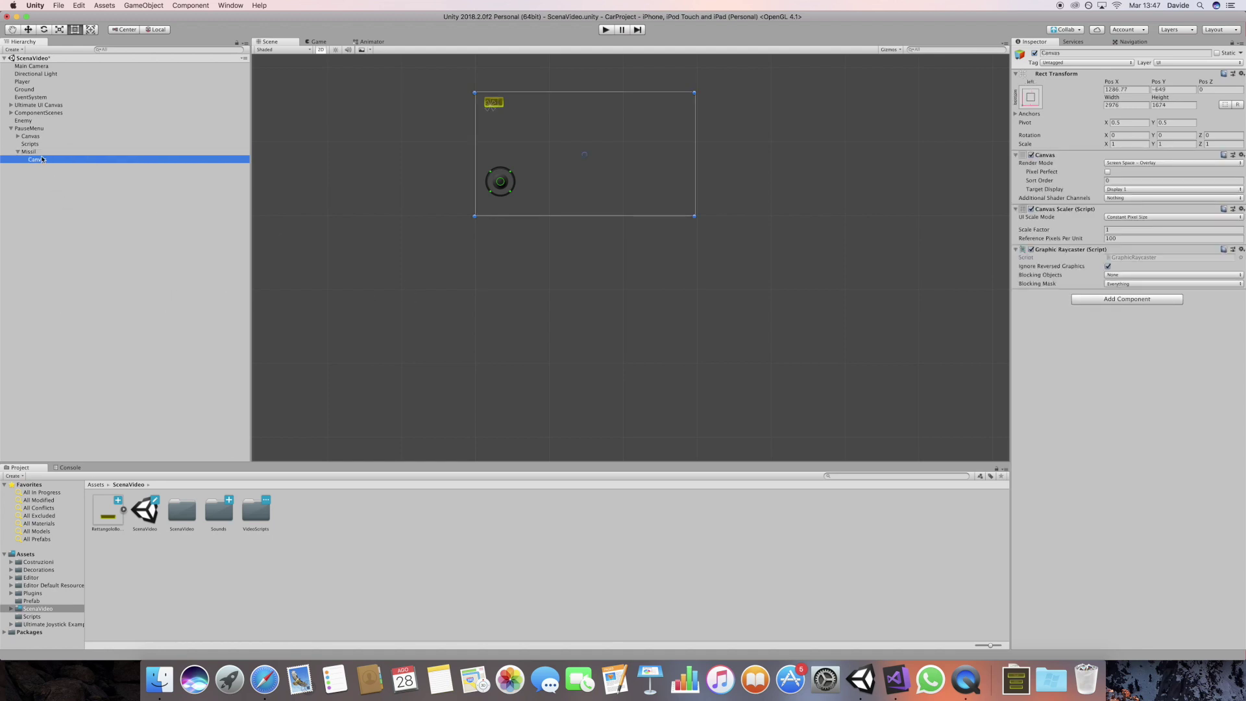
right_click(128, 157)
mouse_move(187, 304)
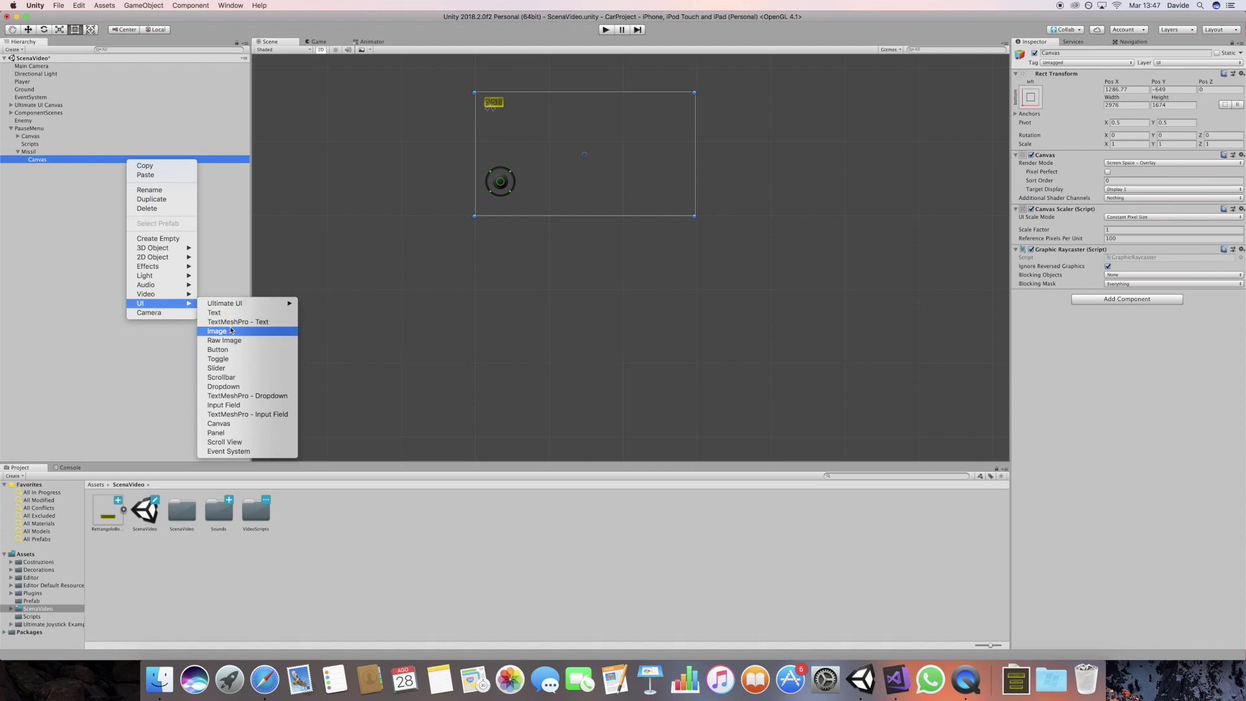
left_click(221, 349)
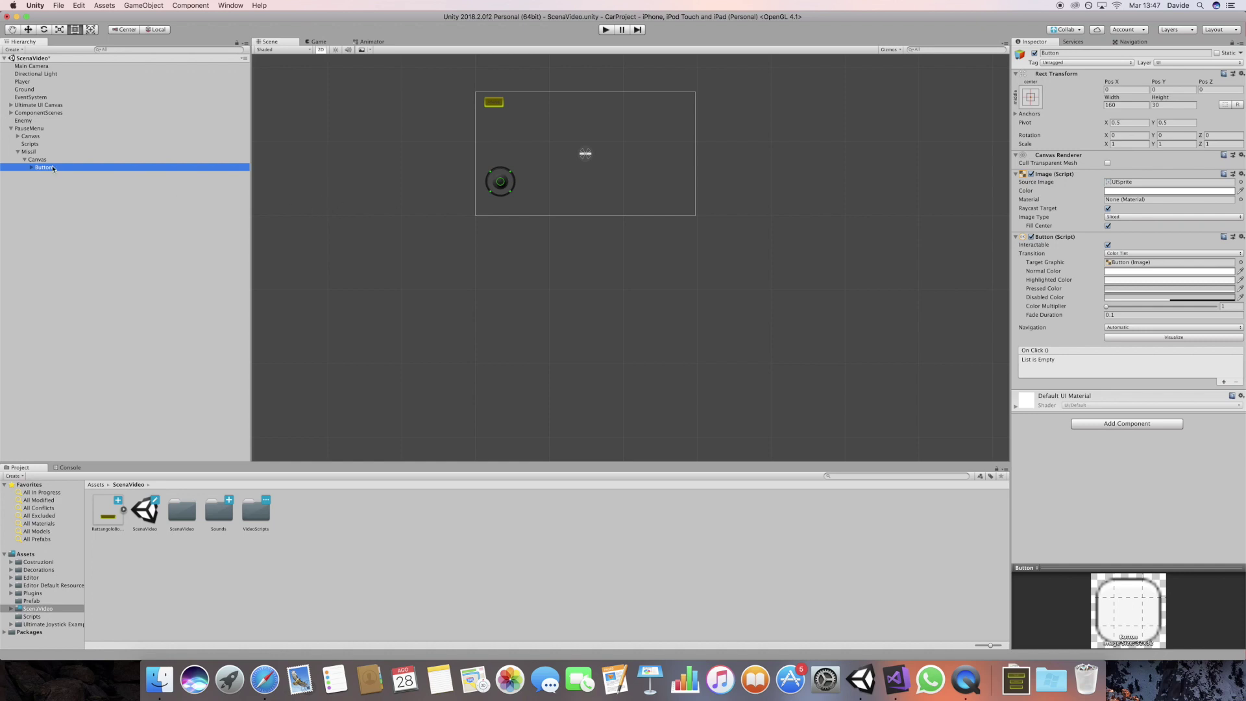
Enlarge the new button in the scene to about 264 wide and 222 high.
double_click(54, 168)
scroll(509, 258, "down", 10)
scroll(509, 258, "up", 10)
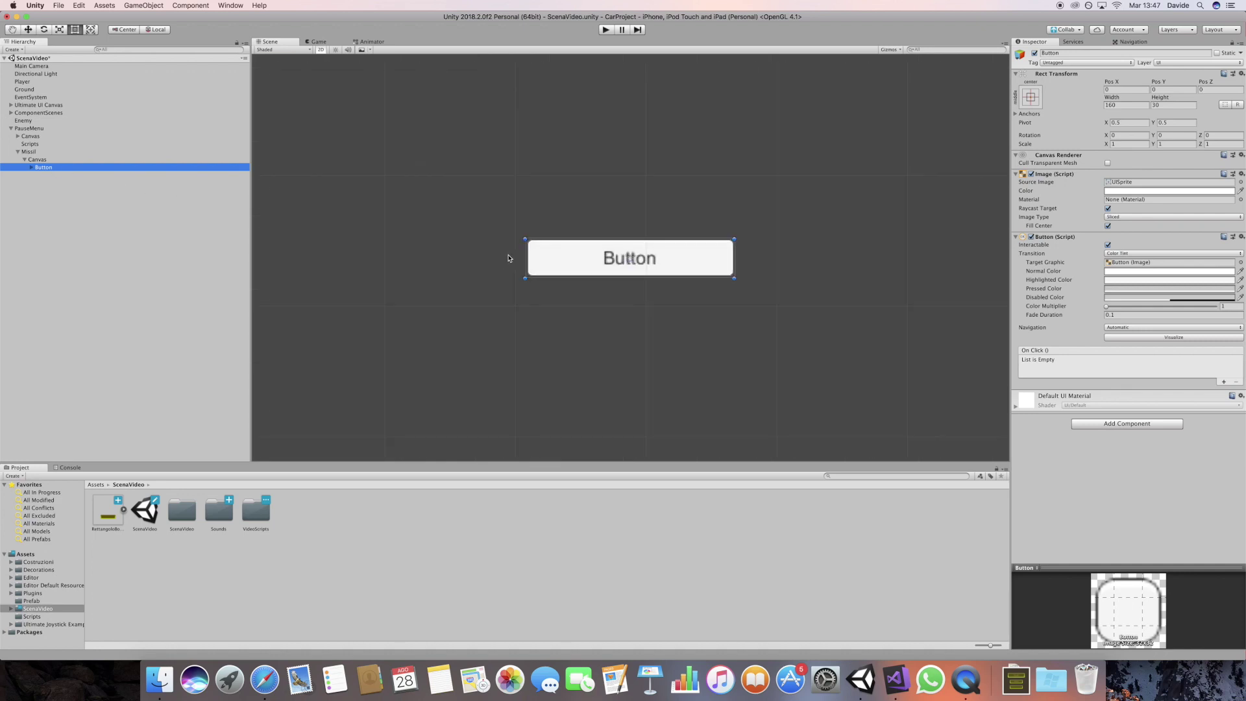
scroll(509, 259, "down", 5)
mouse_move(610, 256)
left_mouse_down()
mouse_move(605, 199)
mouse_move(580, 199)
mouse_move(606, 254)
mouse_move(611, 240)
left_mouse_up()
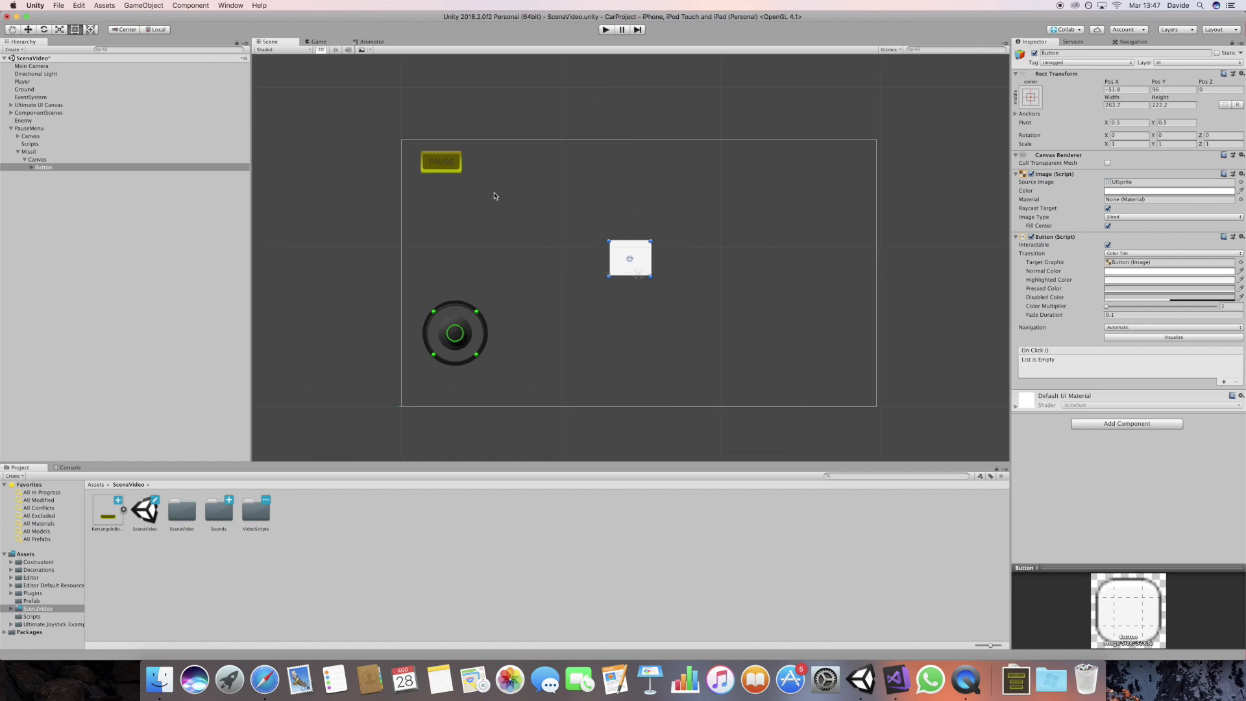
Set the button's source image to InputFieldBackground and rename the button Launch.
left_click(1240, 183)
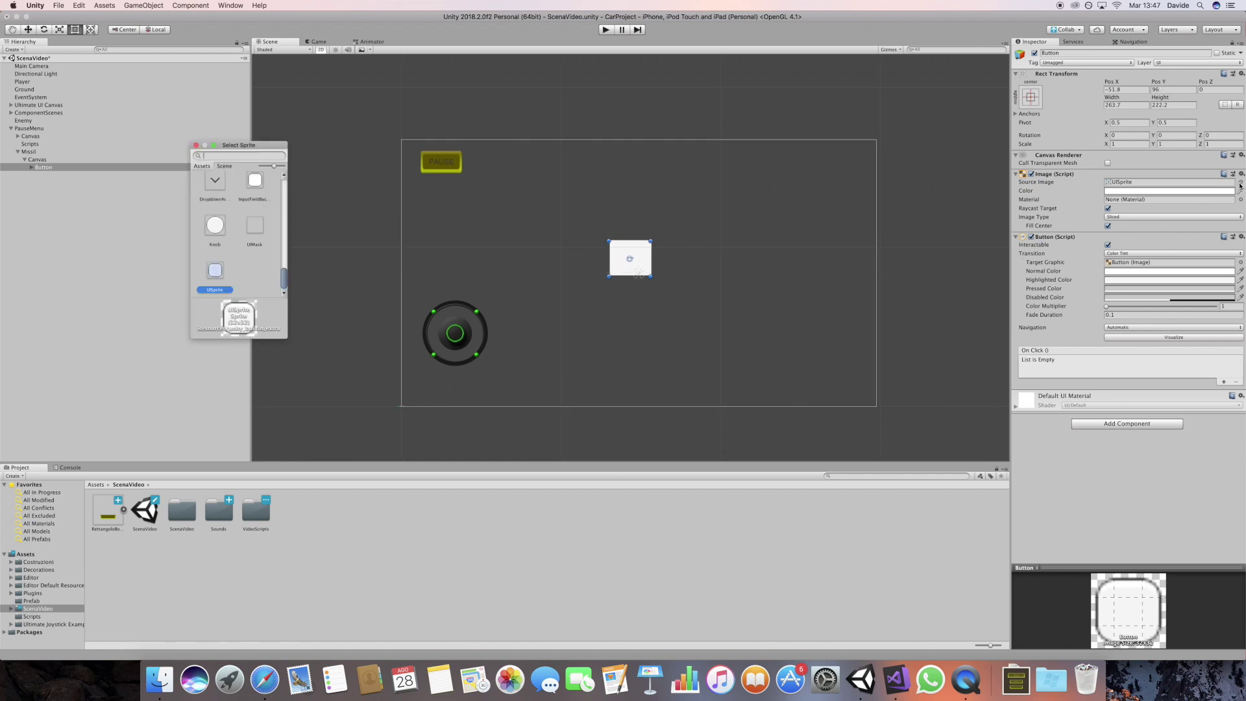
double_click(254, 185)
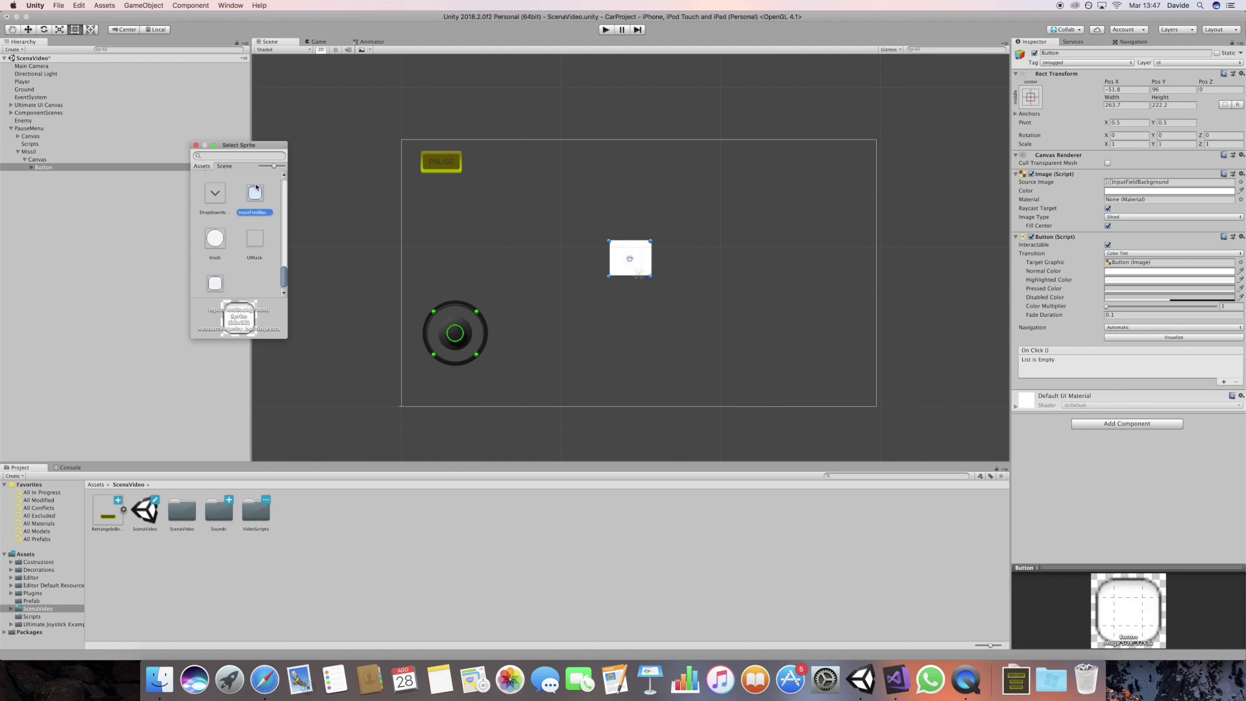
left_click(42, 167)
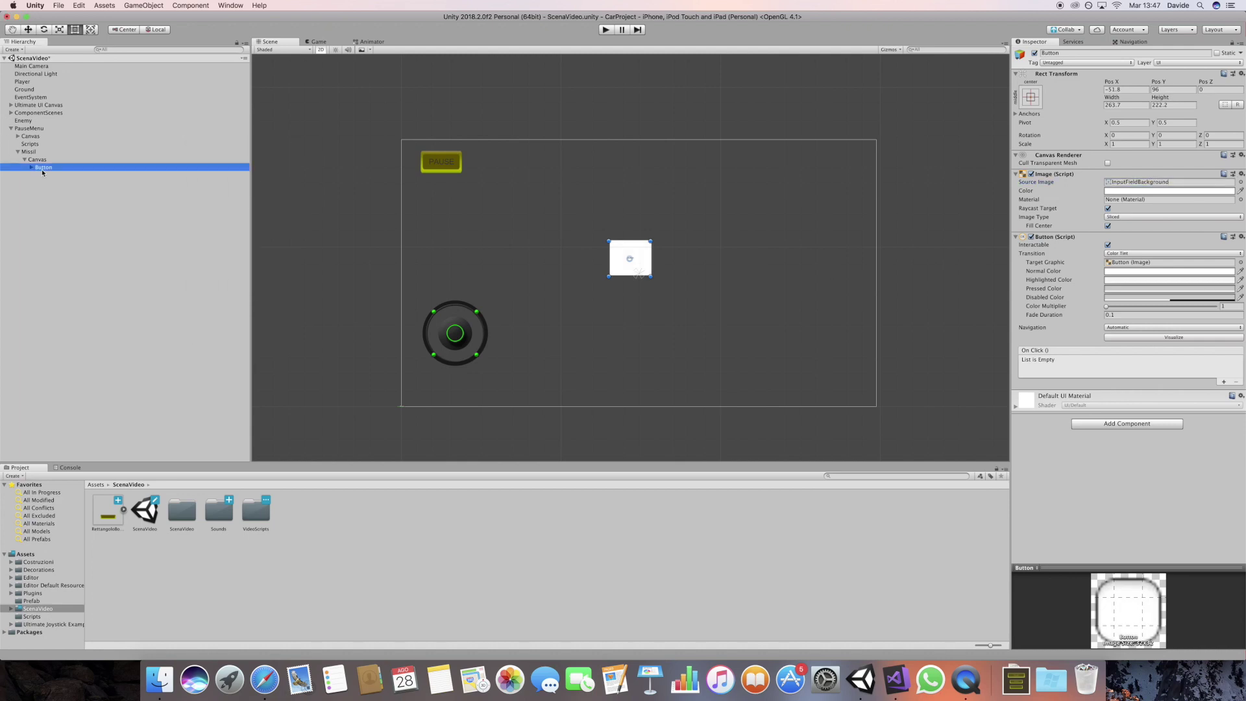
type("Lay")
key("Return")
Change the Launch button's label text to LAUNCH MISSIL and enlarge its font size to about 56.
left_click(31, 167)
left_click(47, 175)
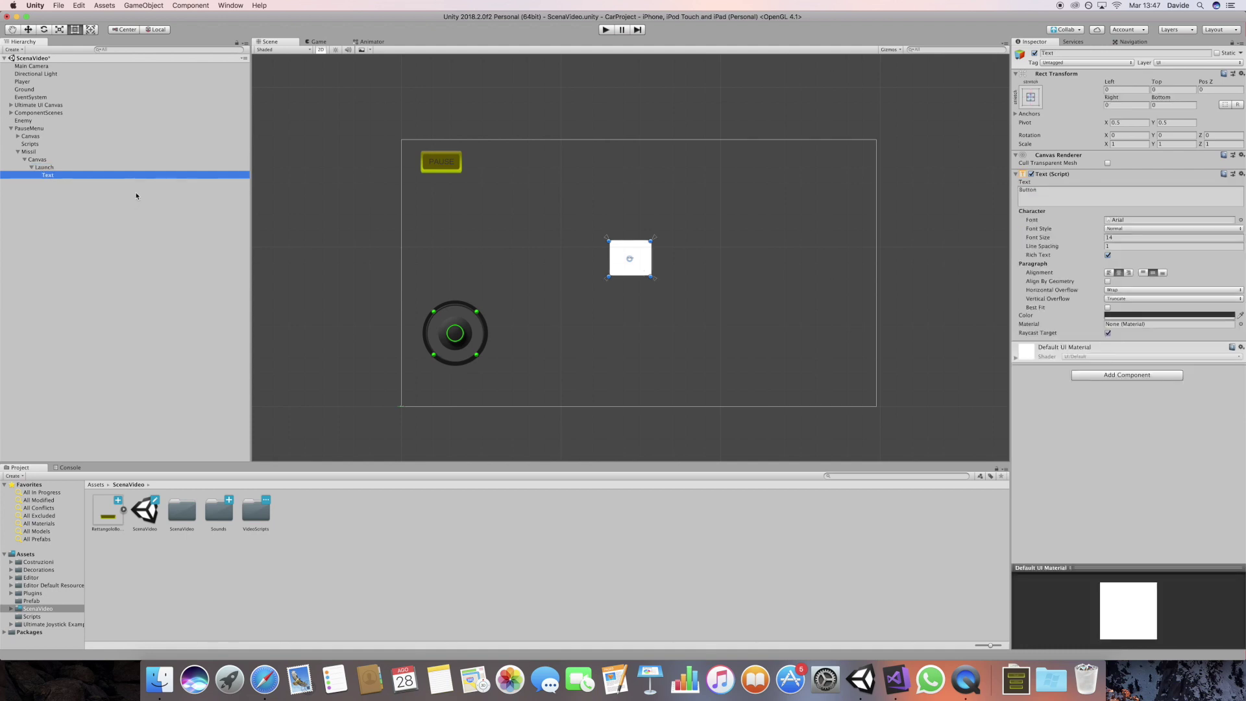
left_click(1049, 192)
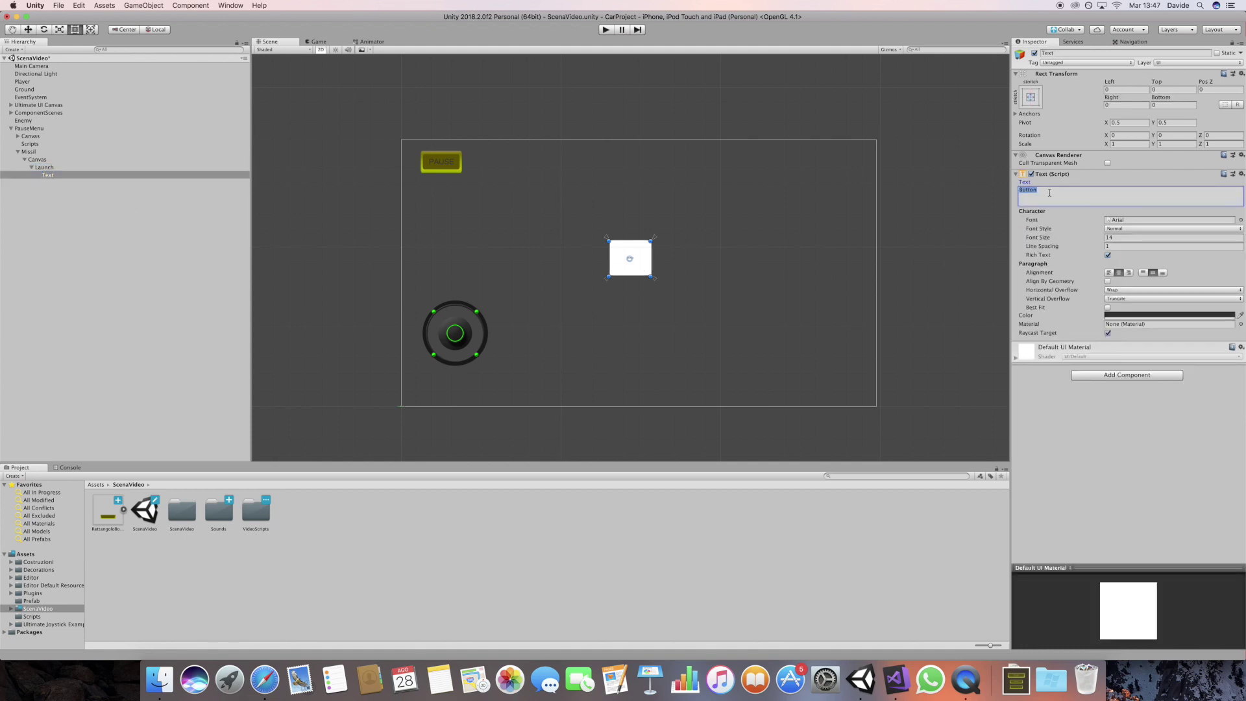
type("LAU")
type("NH")
type("H MISSIL")
left_click_drag(1038, 237, 1060, 237)
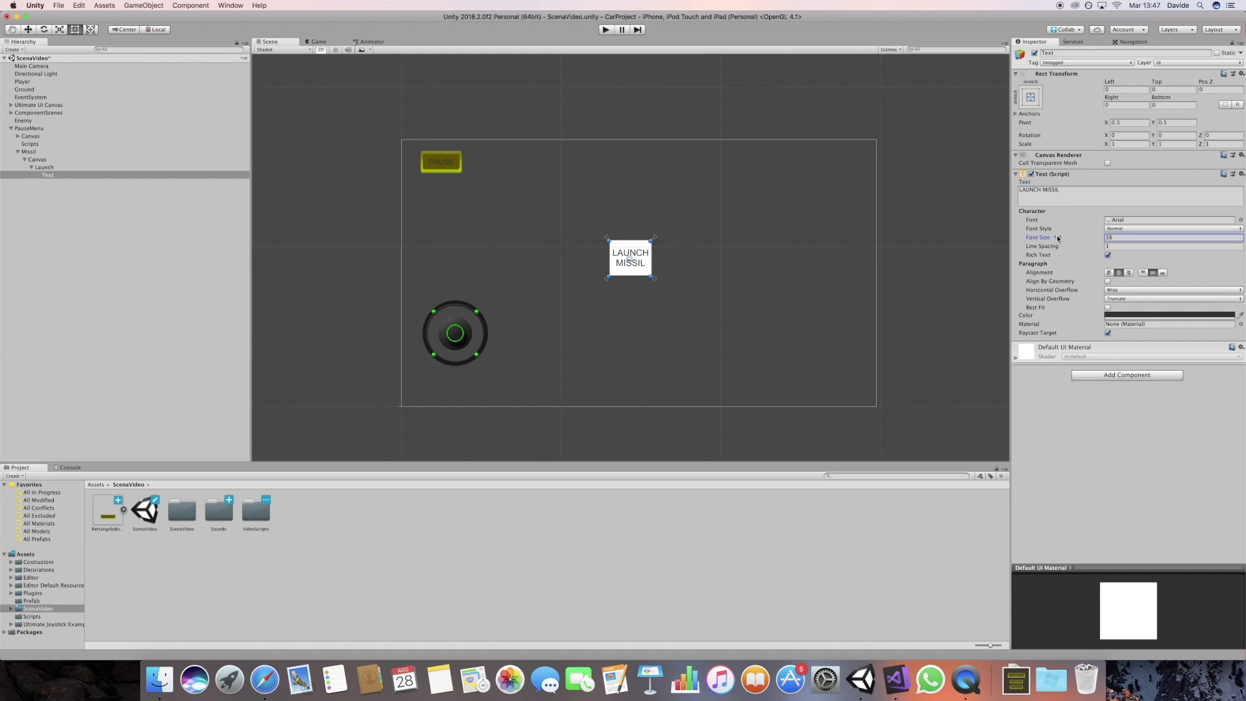
Move the whole Launch button to the lower-right area of the canvas, at about X 1275, Y -465.
left_click_drag(637, 252, 868, 379)
key("super+z")
left_click(73, 169)
left_click_drag(640, 256, 839, 342)
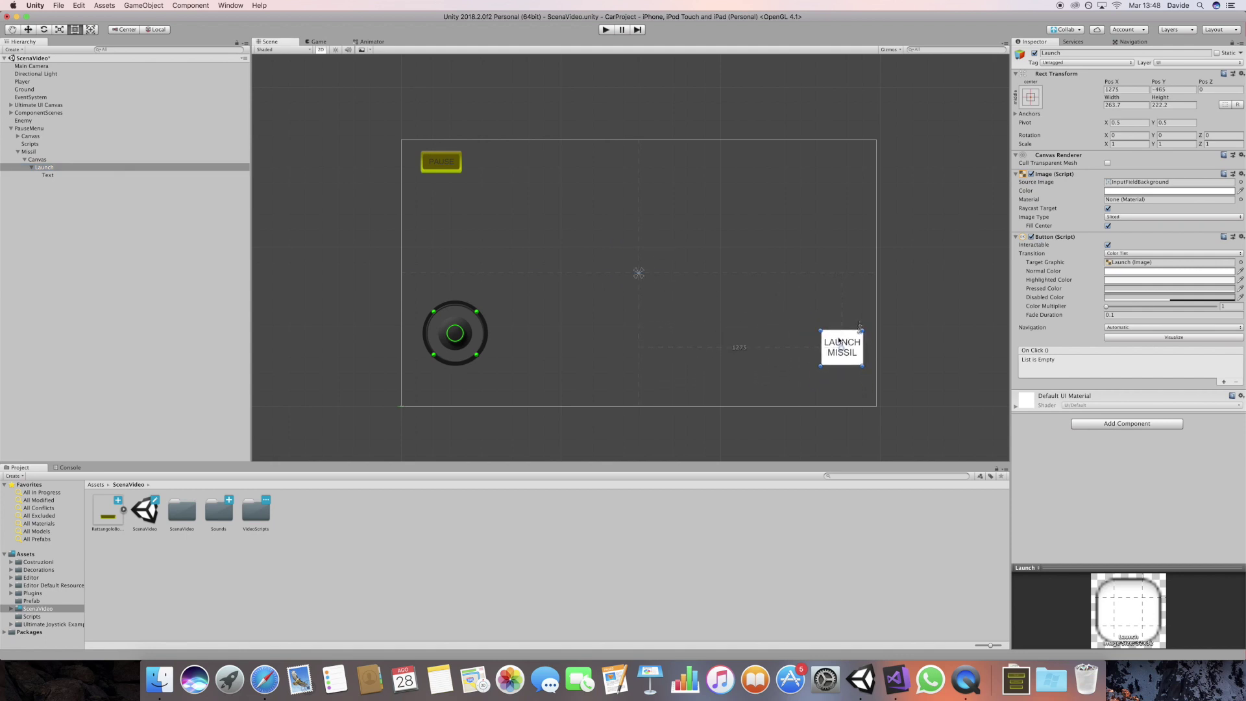
Check the Launch button in the Game view and shift it inward to about X 1187, Y -410.
left_click(318, 41)
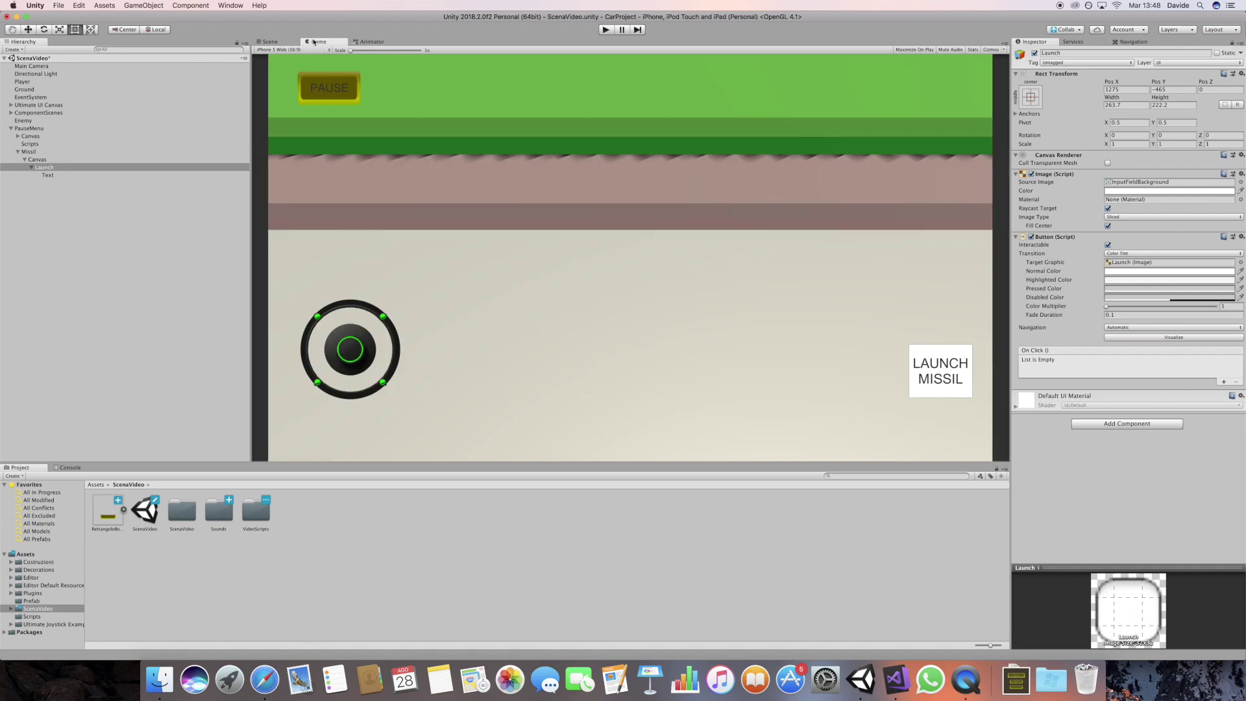
left_click(277, 41)
left_click_drag(849, 353, 837, 342)
left_click(318, 42)
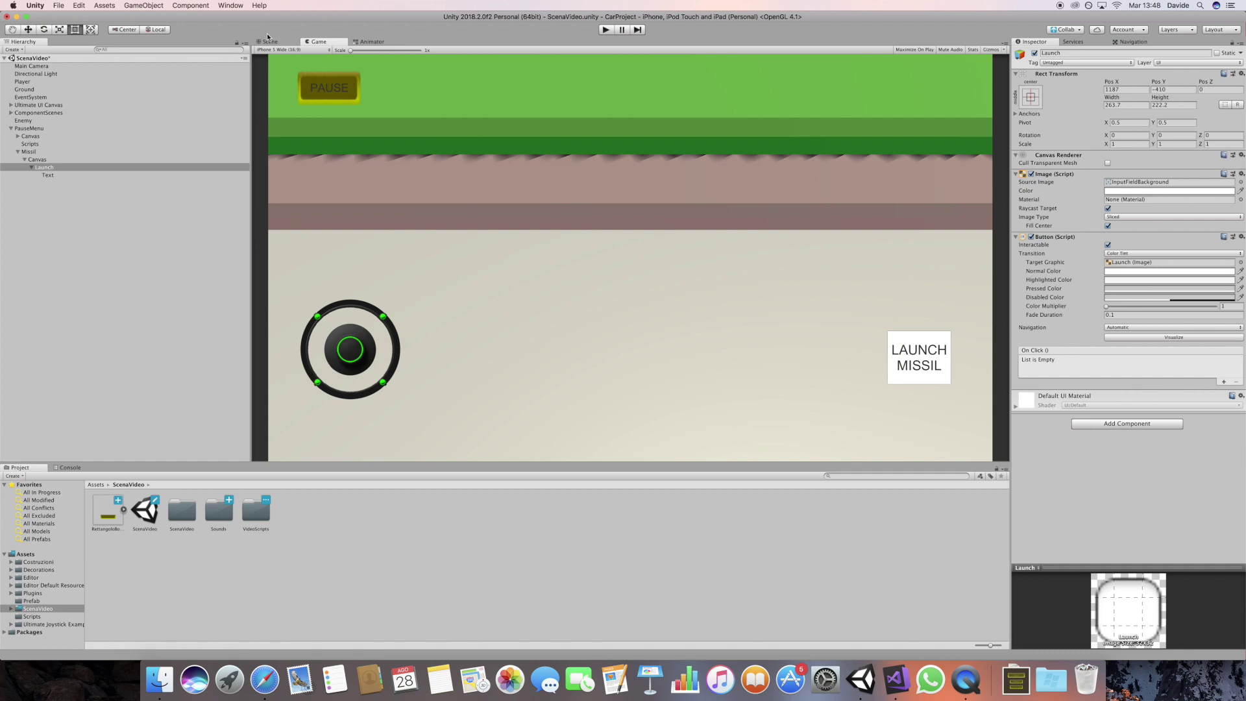
left_click(271, 41)
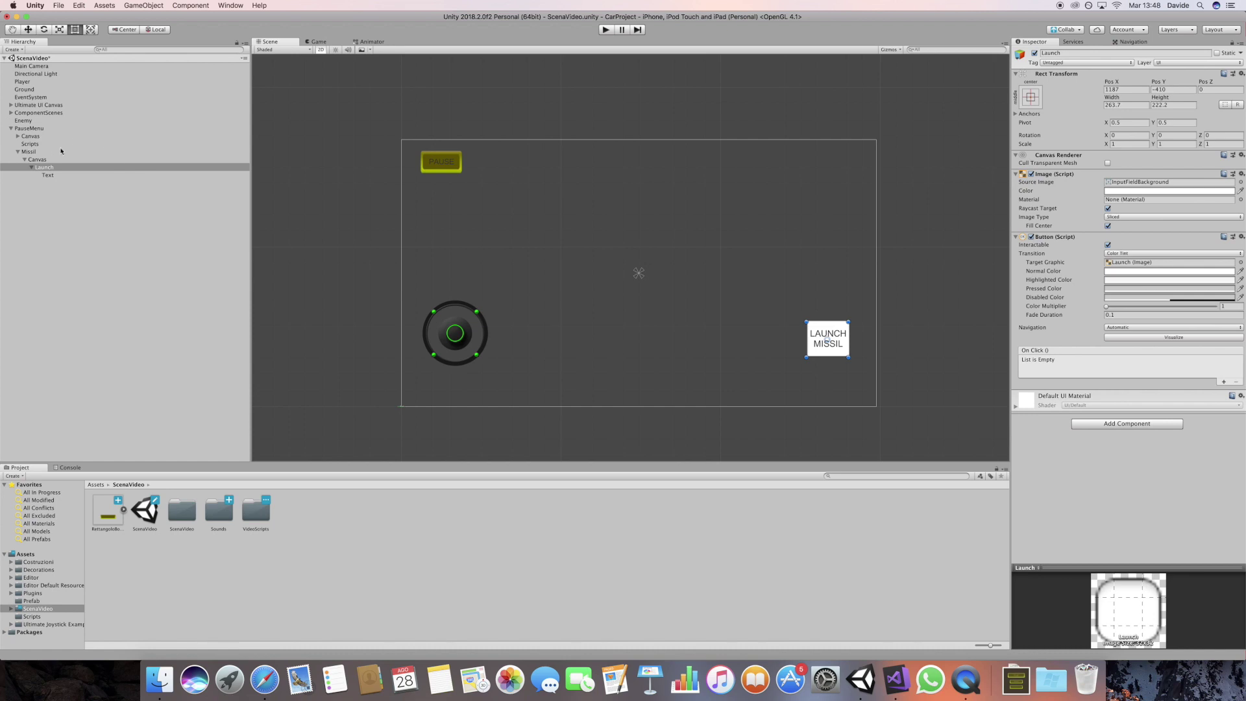
Examine the Pause button's image and size settings, and the Missil canvas hierarchy down to the Launch label.
left_click(38, 159)
key("Up")
key("Up")
key("Up")
key("Right")
key("Down")
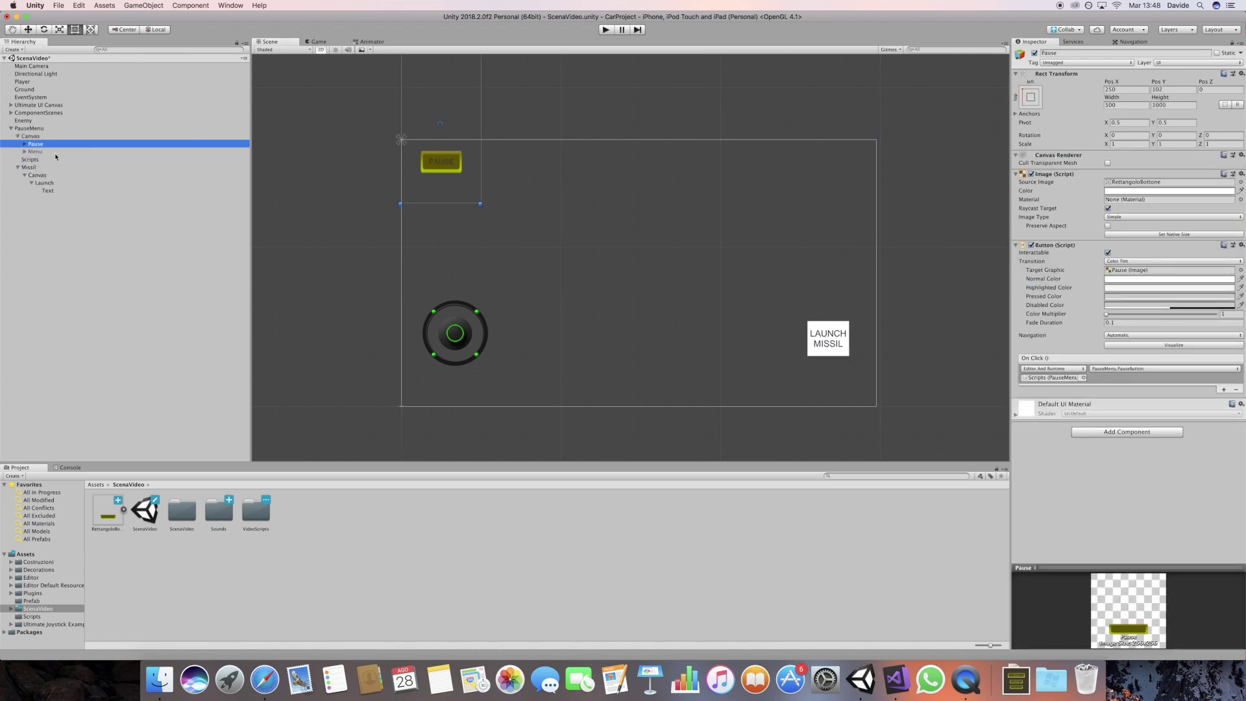
key("Left")
key("Left")
key("Down")
key("Down")
key("Down")
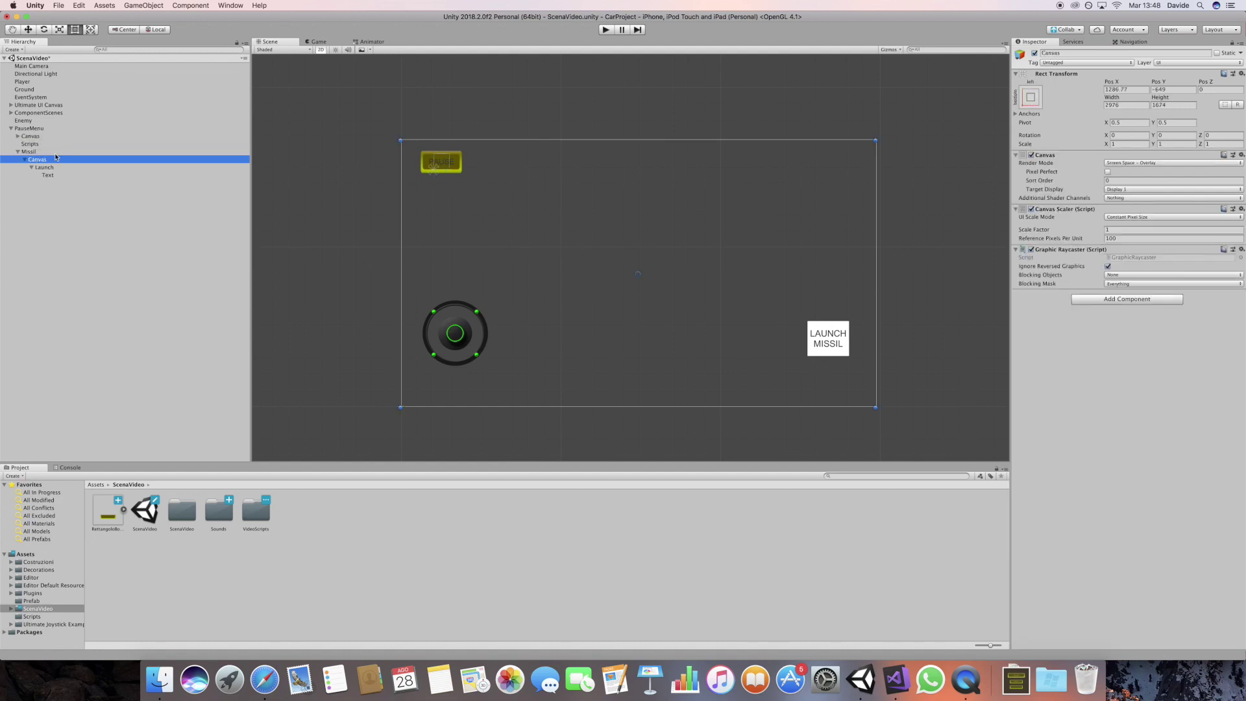
key("Down")
key("Down")
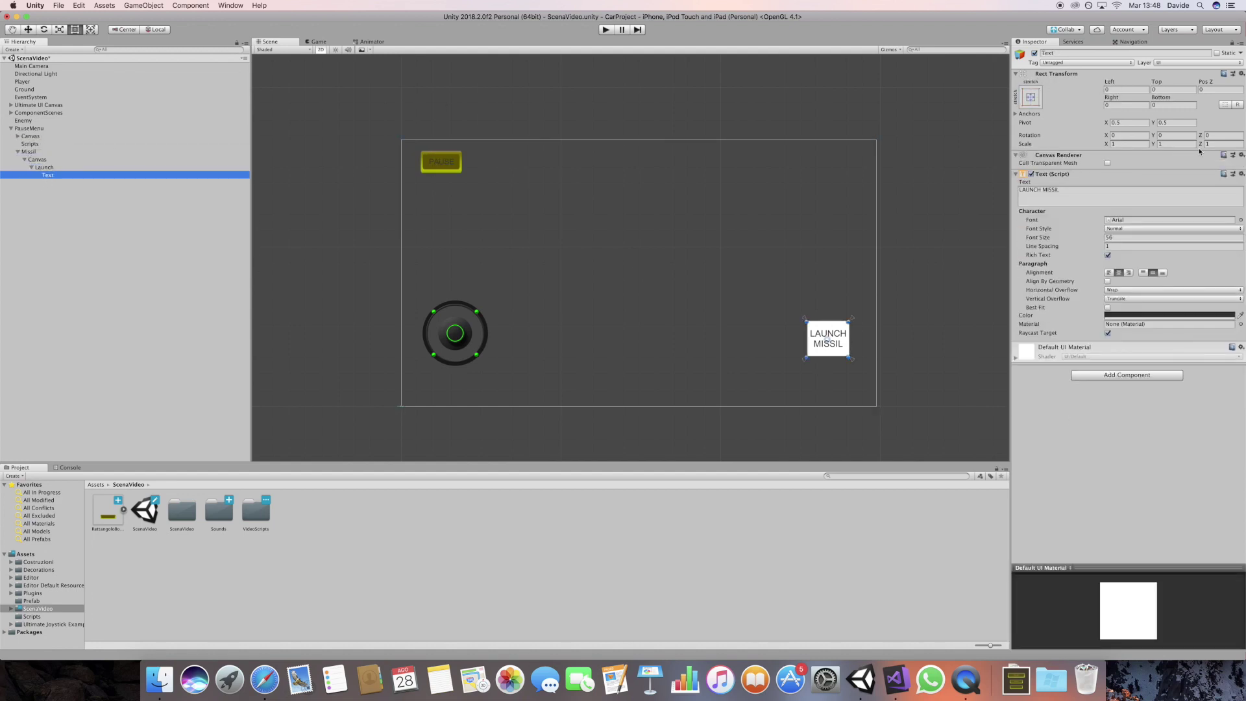
Set the Launch button's source image to the RettangoloBottone sprite.
key("Up")
left_click(1240, 182)
type("ret")
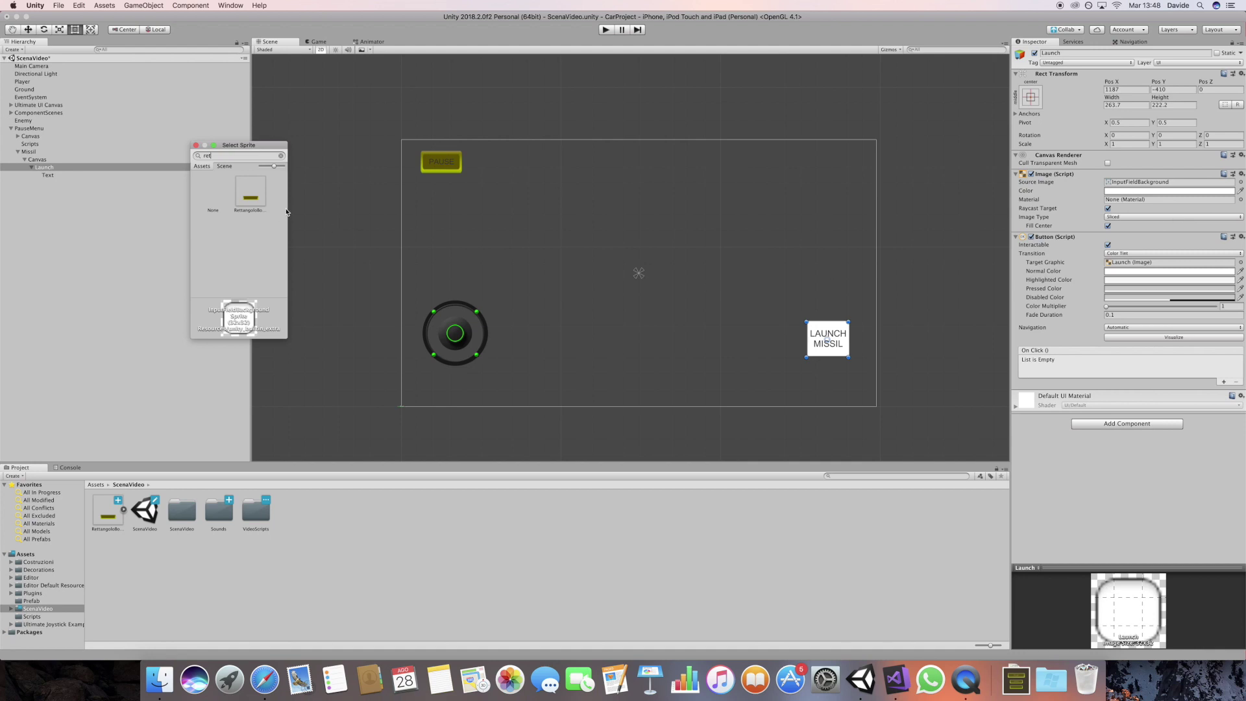
double_click(250, 192)
key("f")
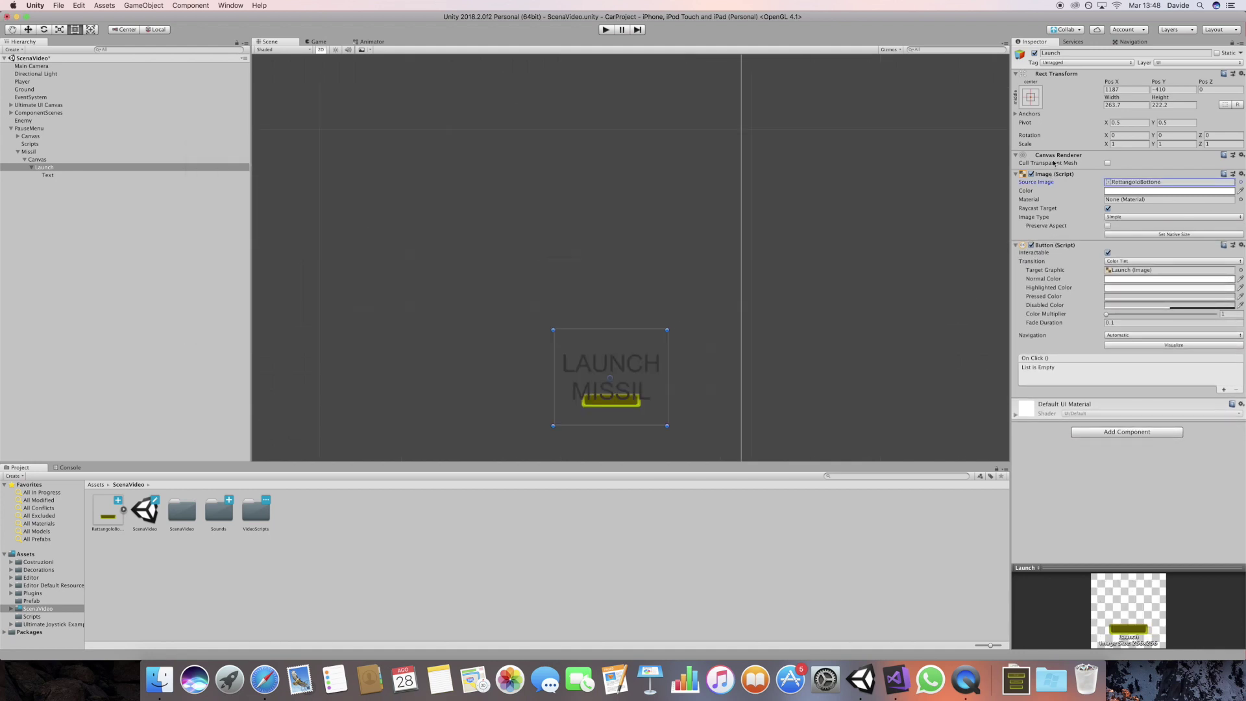
Try enlarging the Launch button by eye to about 494 wide and 777 high.
left_click_drag(1115, 97, 1243, 105)
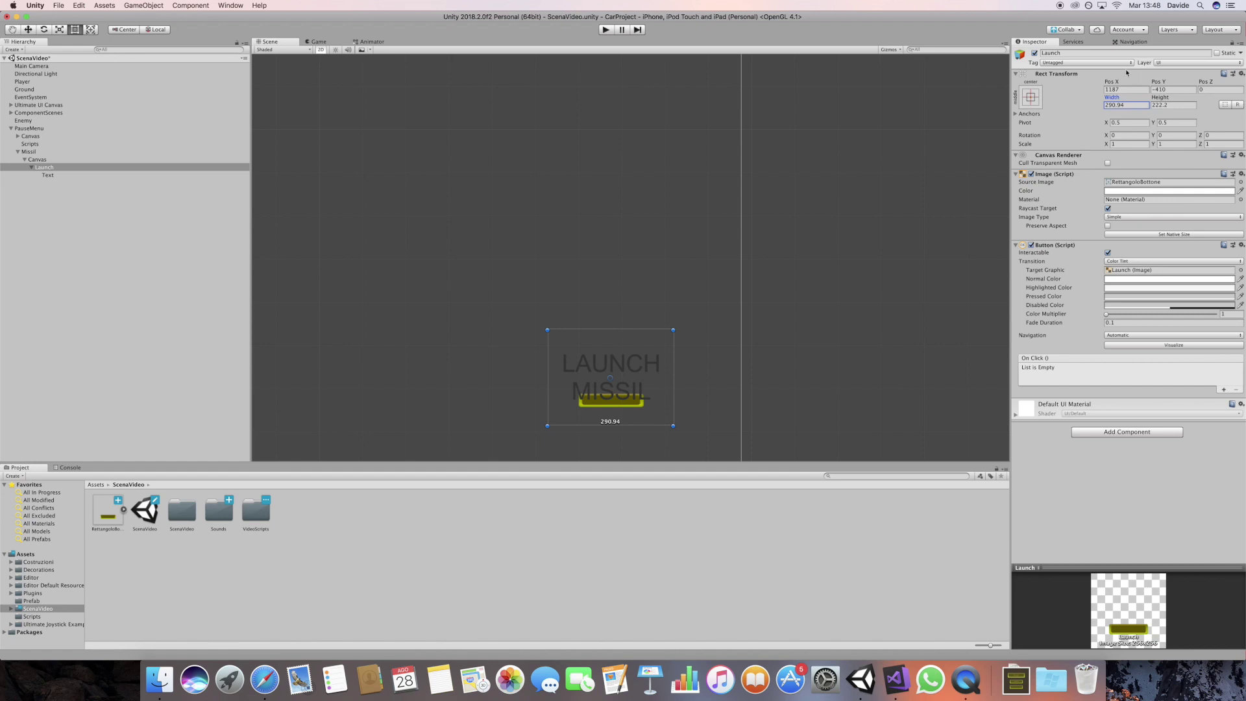
left_click_drag(673, 395, 700, 395)
key("super+z")
left_click_drag(1110, 97, 1243, 106)
scroll(675, 197, "down", 3)
left_click_drag(1156, 100, 1240, 104)
Set the Launch button's width and height to 1000 and place its yellow image inside the canvas's lower-right corner.
left_click(1122, 105)
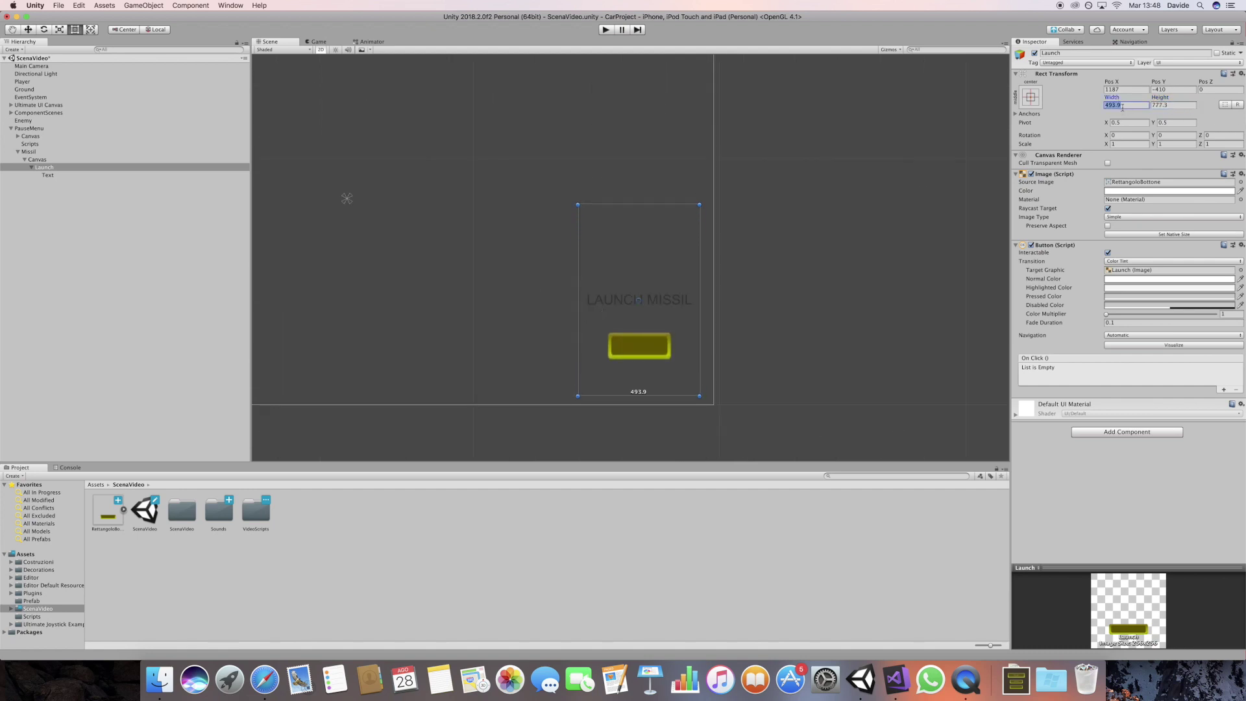
type("1000")
key("Tab")
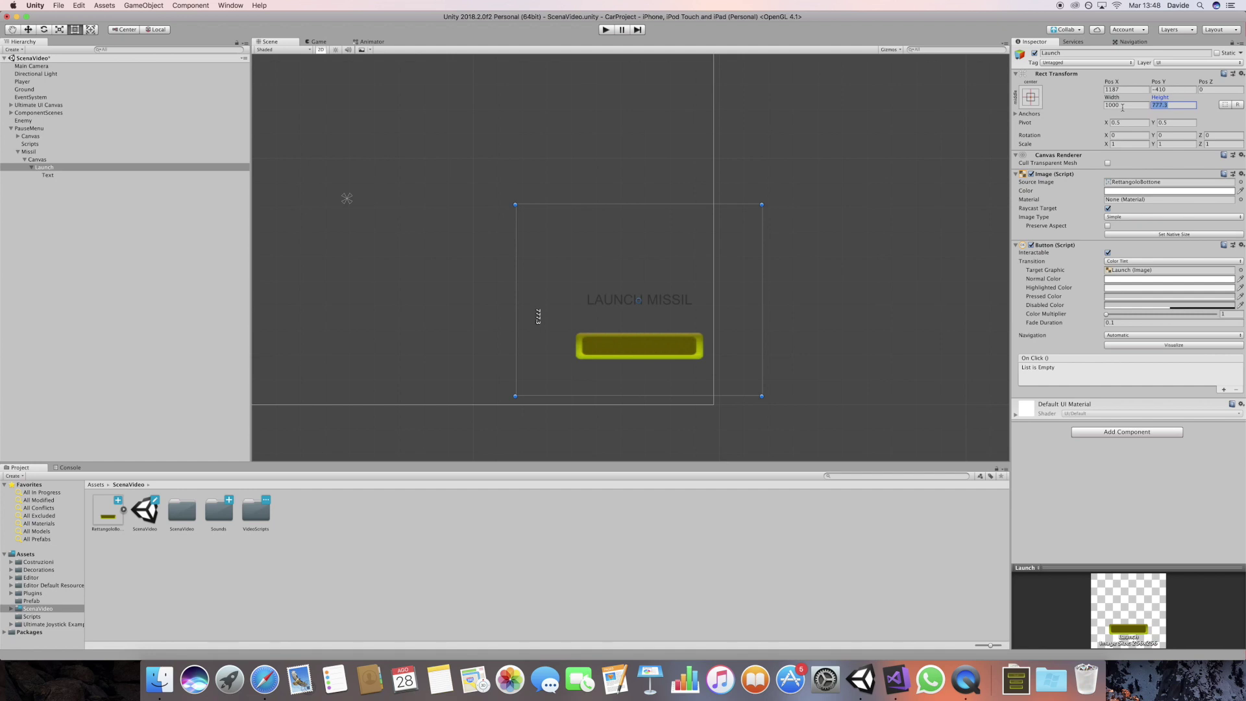
type("1000")
left_click_drag(654, 357, 636, 276)
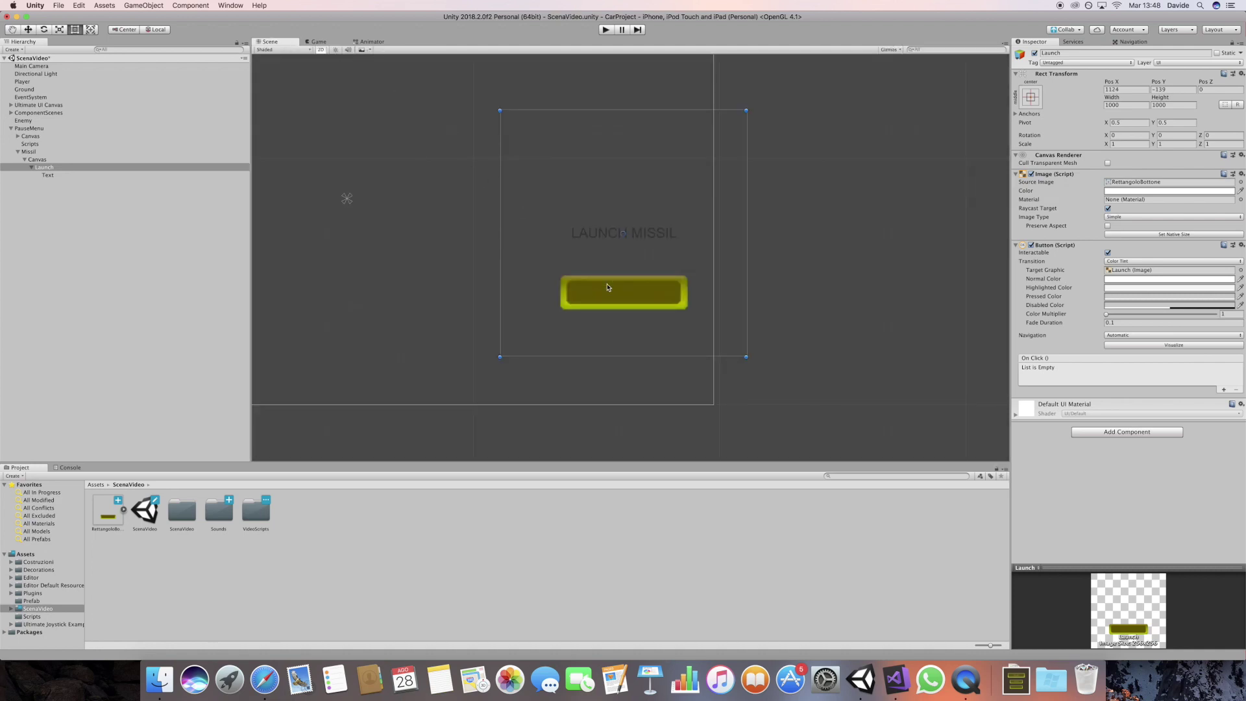
left_click_drag(608, 287, 601, 295)
Shrink and reposition the LAUNCH MISSIL text box over the yellow button image, and check it in the Game view.
left_click(85, 175)
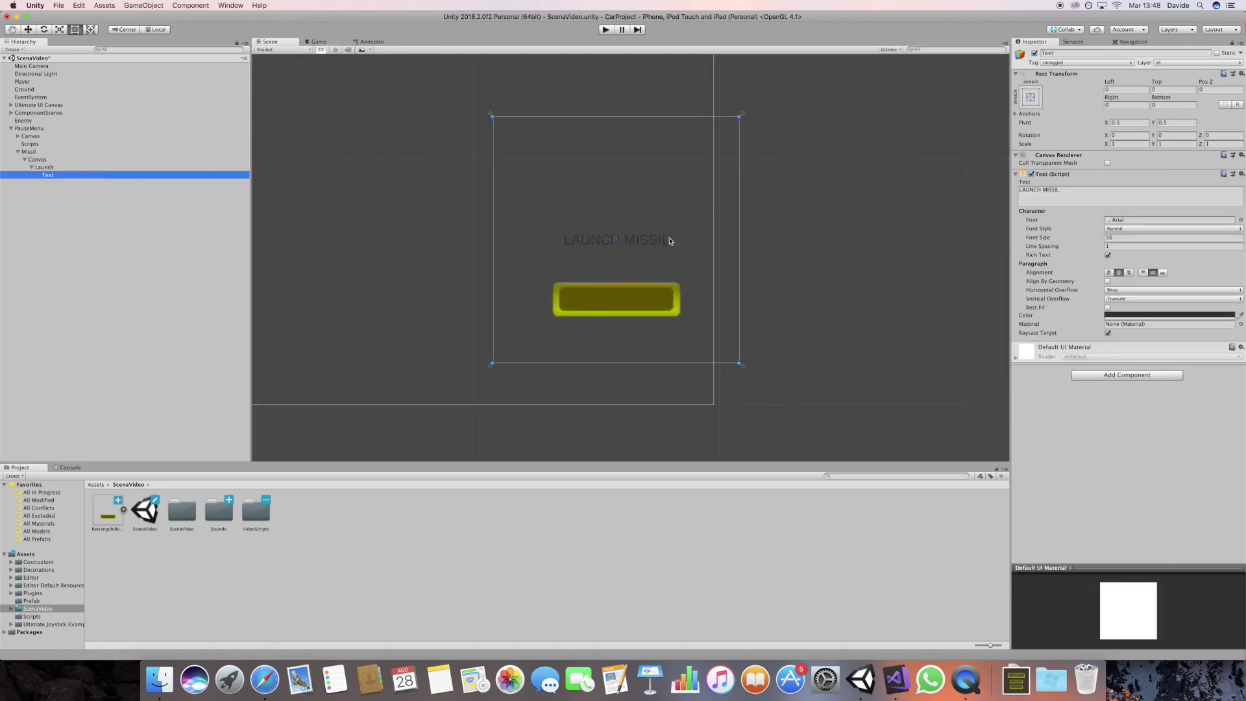
left_click_drag(739, 117, 665, 296)
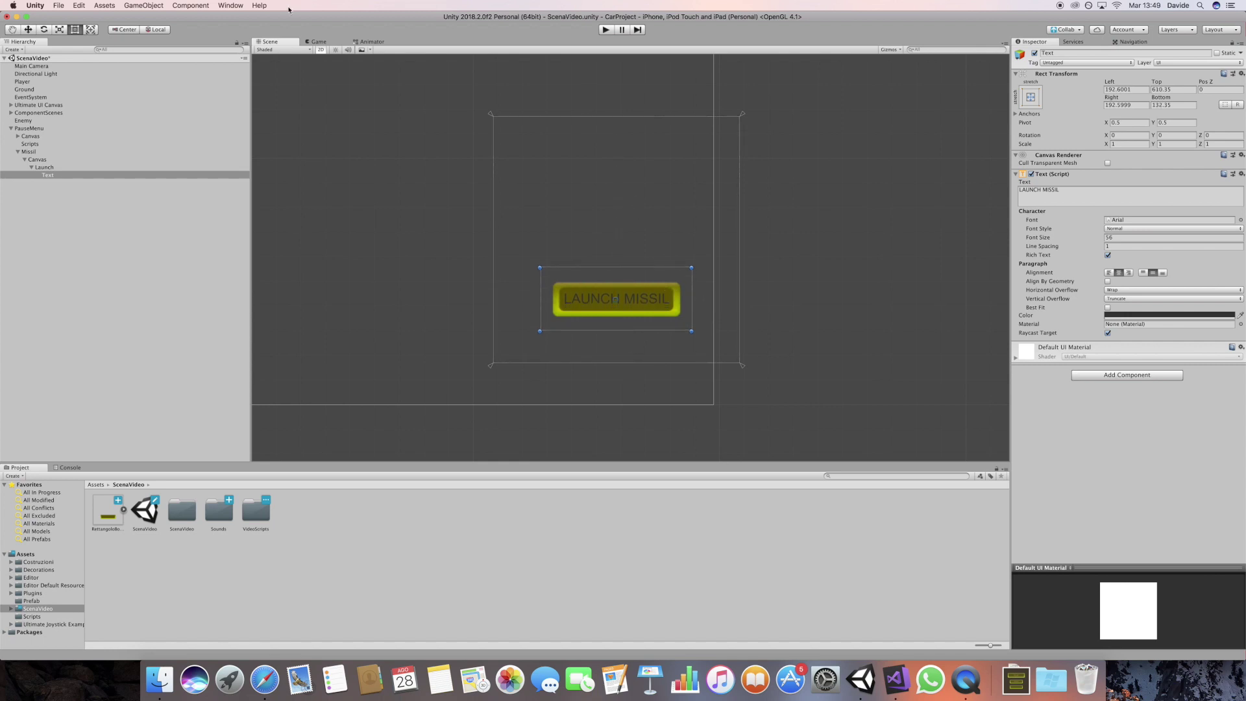
left_click(318, 41)
left_click(269, 42)
Change the LAUNCH MISSIL text colour to white and check the button in the Game view.
left_click(1126, 315)
left_click(11, 92)
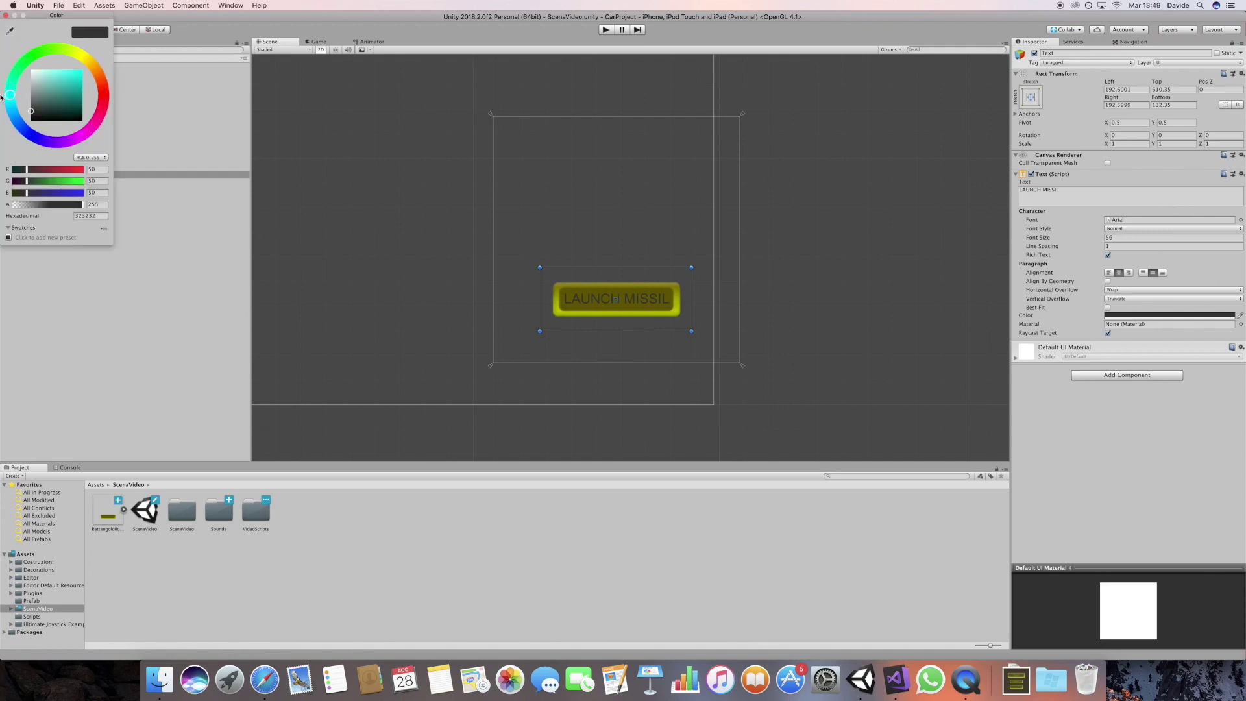
left_click(6, 16)
left_click(321, 49)
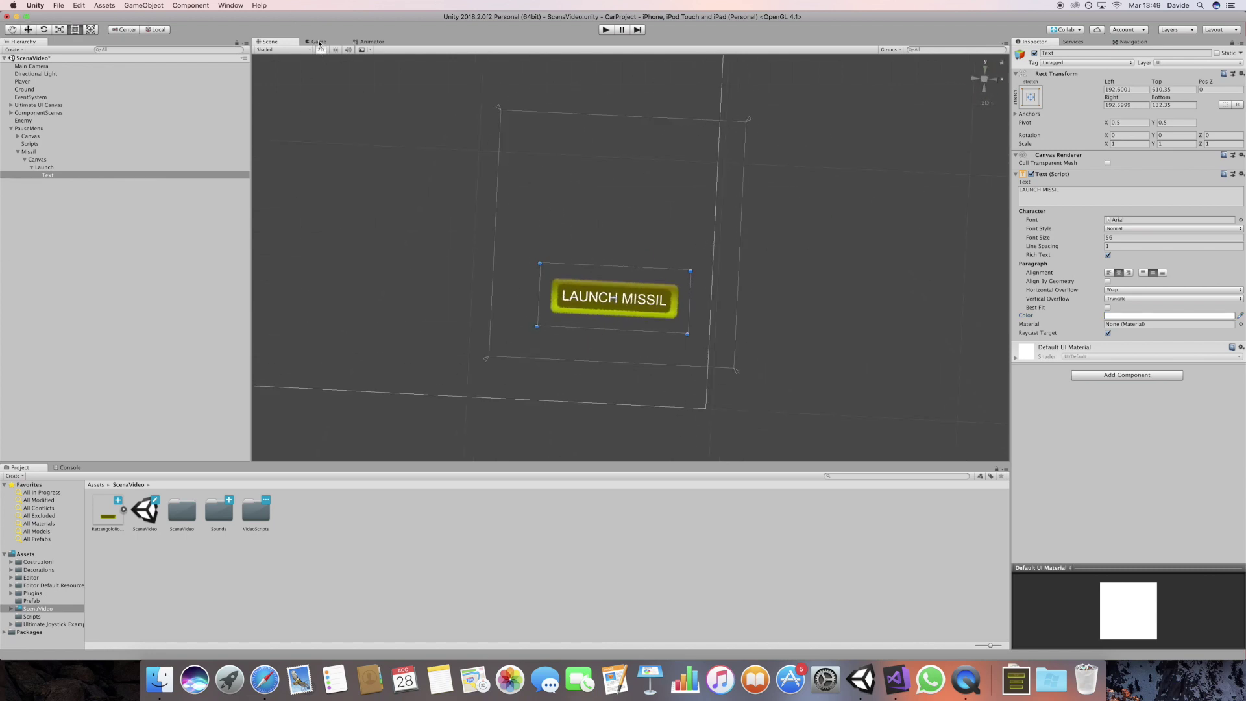
left_click(318, 42)
left_click(268, 42)
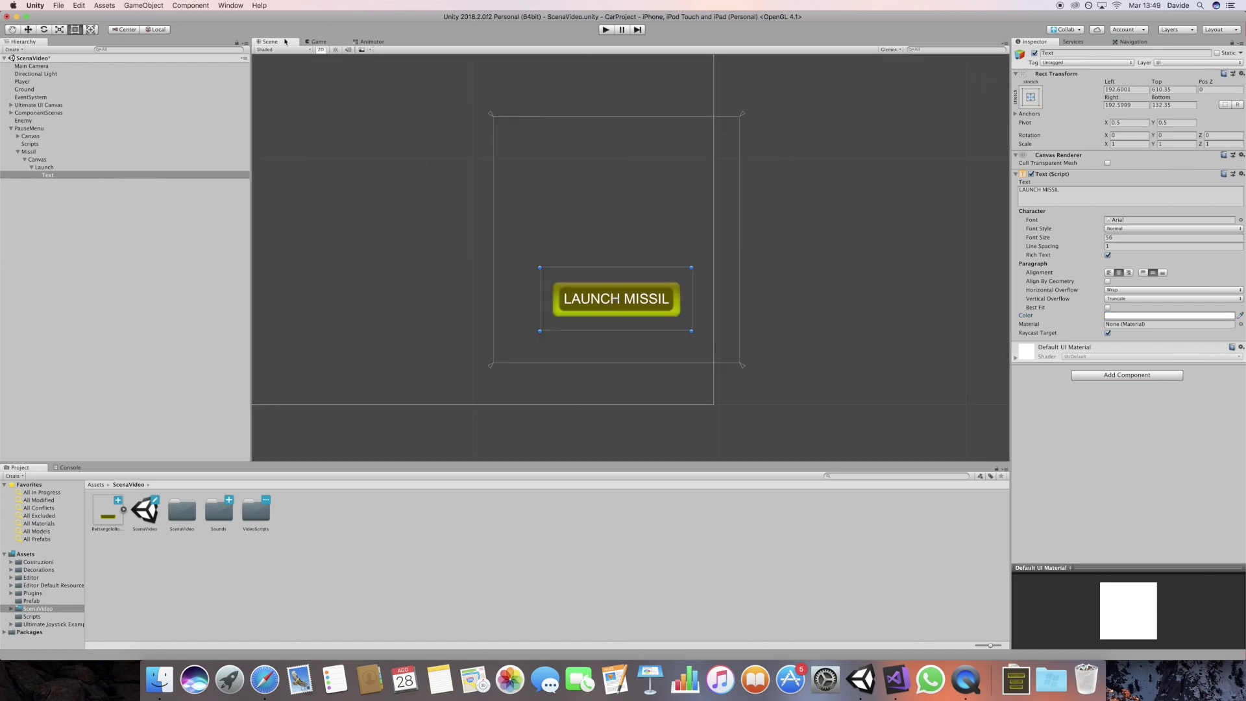
Open the Player's Movement Video script for editing and add a public void Shot() method below the Move method.
left_click(186, 174)
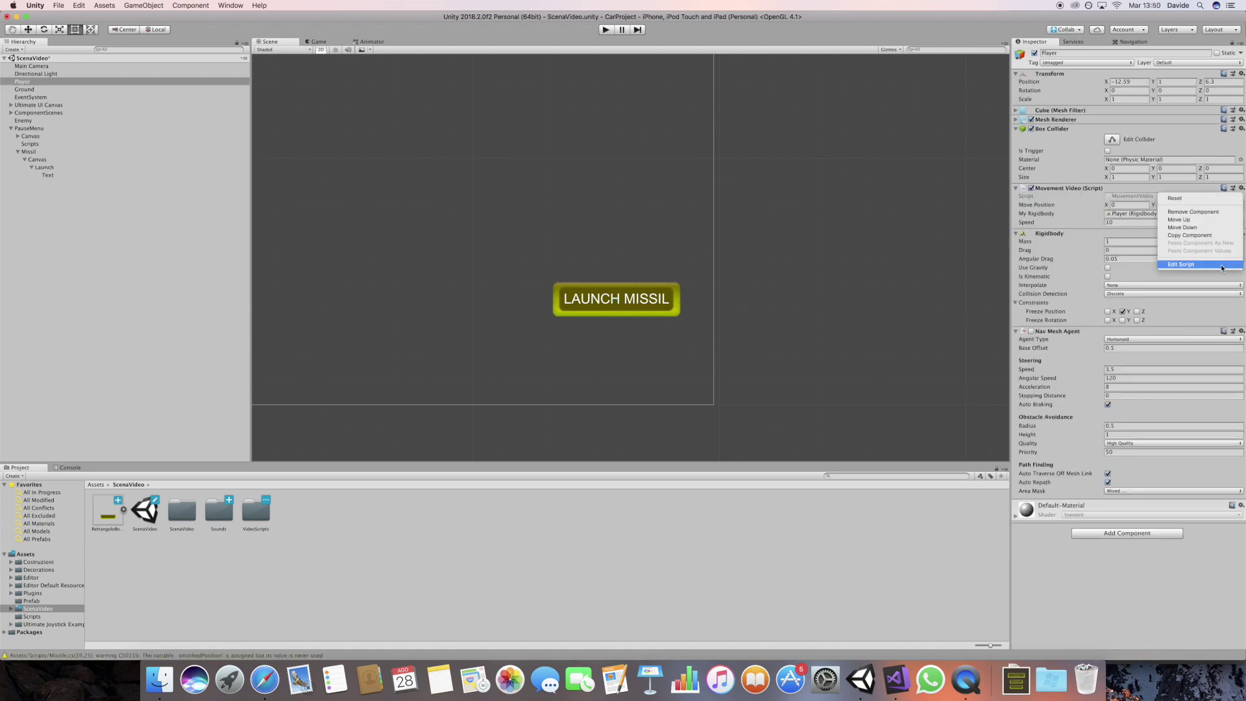
left_click(1220, 265)
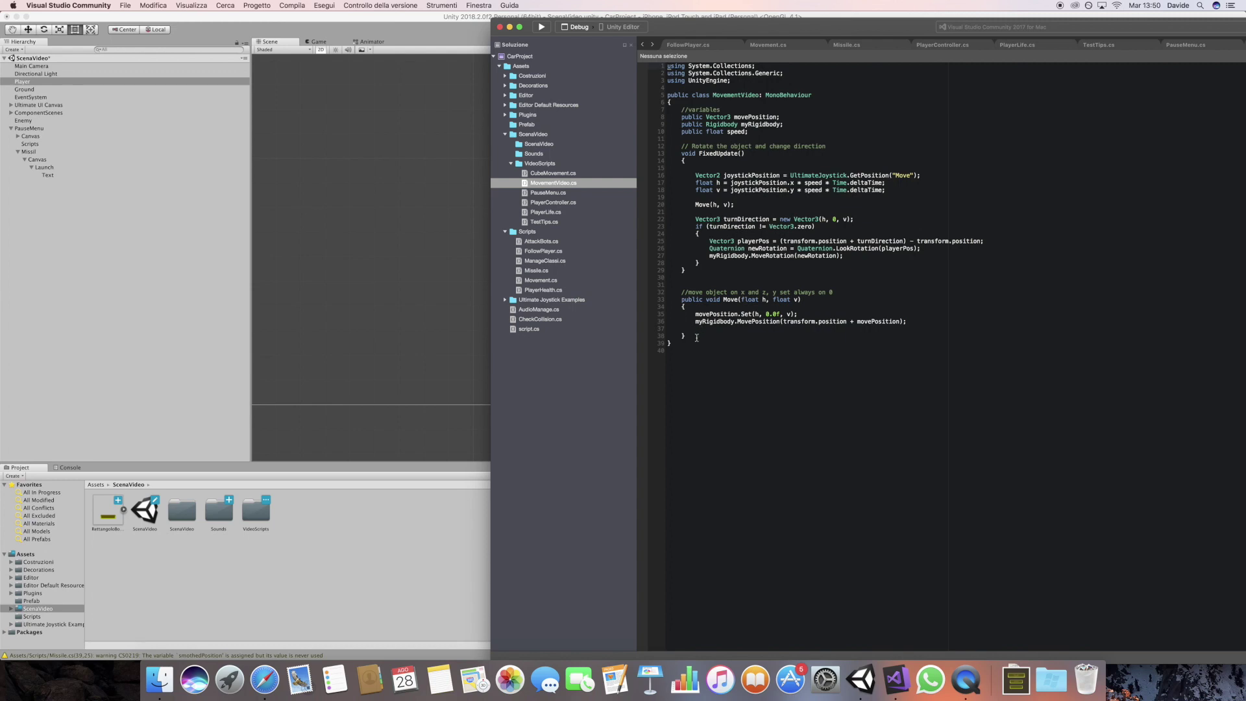
left_click(696, 337)
key("Return")
key("Return")
type("public ")
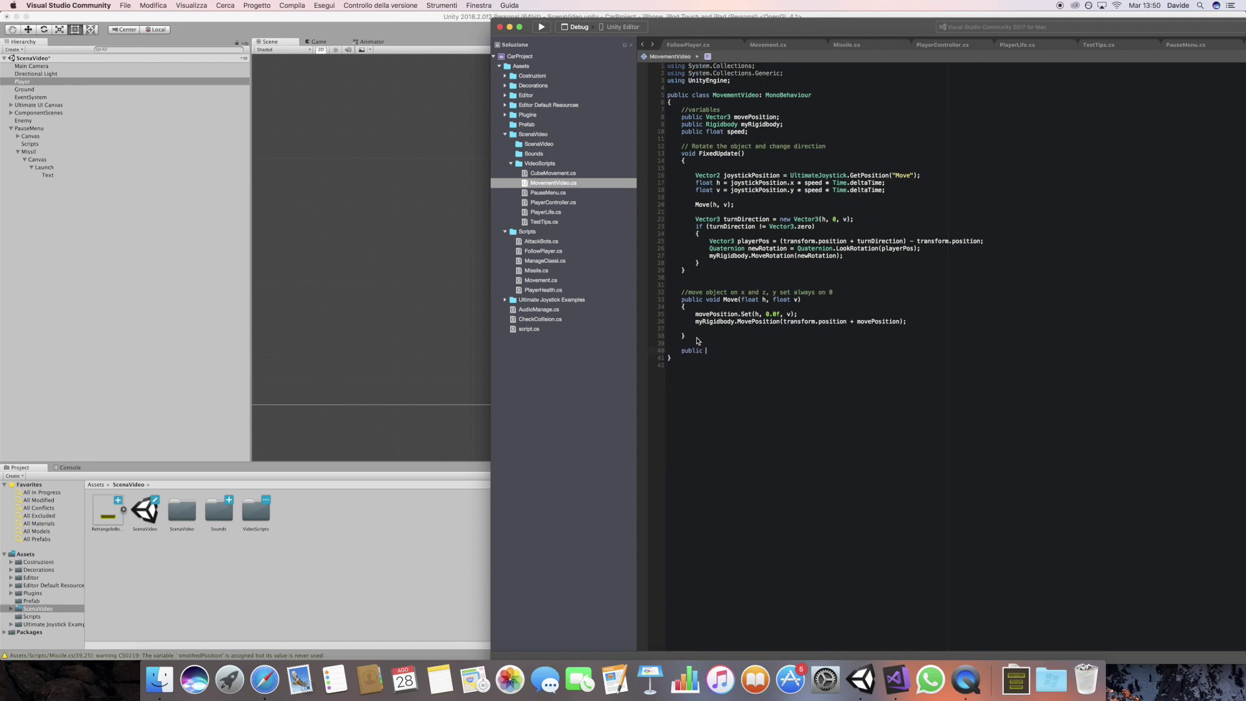
type("void SHoo")
key("BackSpace")
key("BackSpace")
key("BackSpace")
type("hio")
key("BackSpace")
key("BackSpace")
type("ot")
key("BackSpace")
type("(){")
key("Return")
key("Return")
Inside Shot(), declare float z and assign it gameObject.transform.position.z.
type("float z = gam")
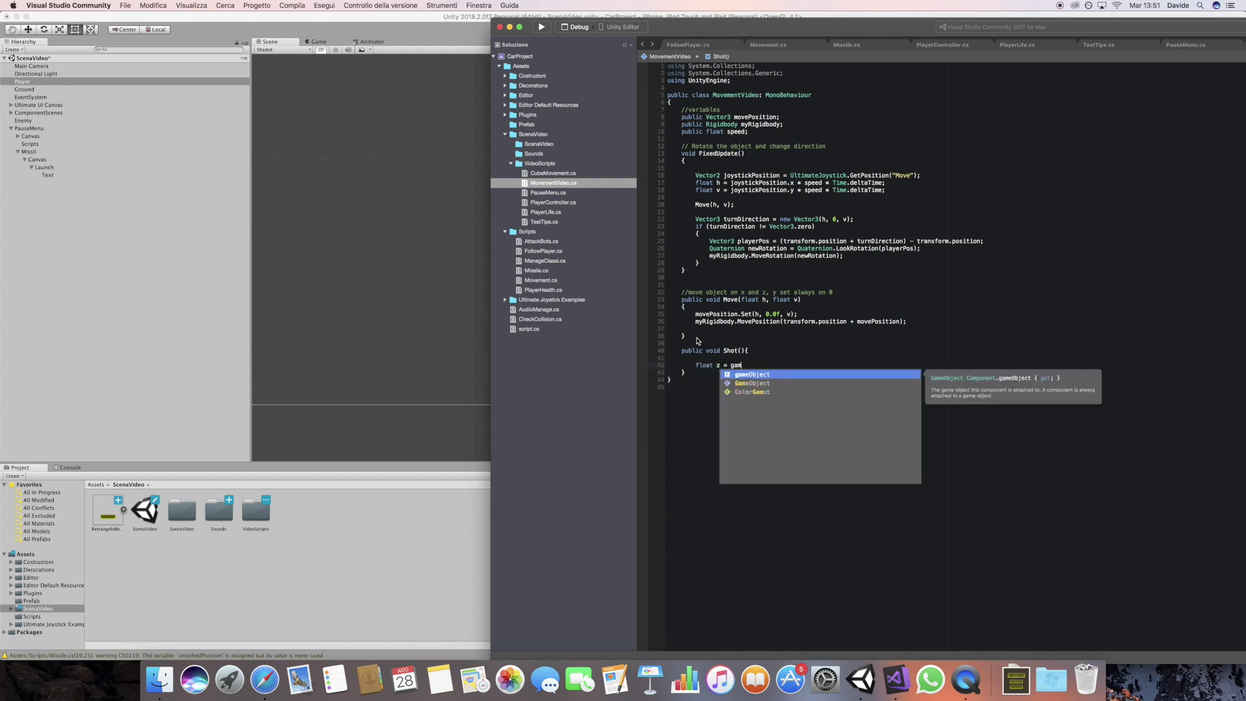
type("eObject .yt.")
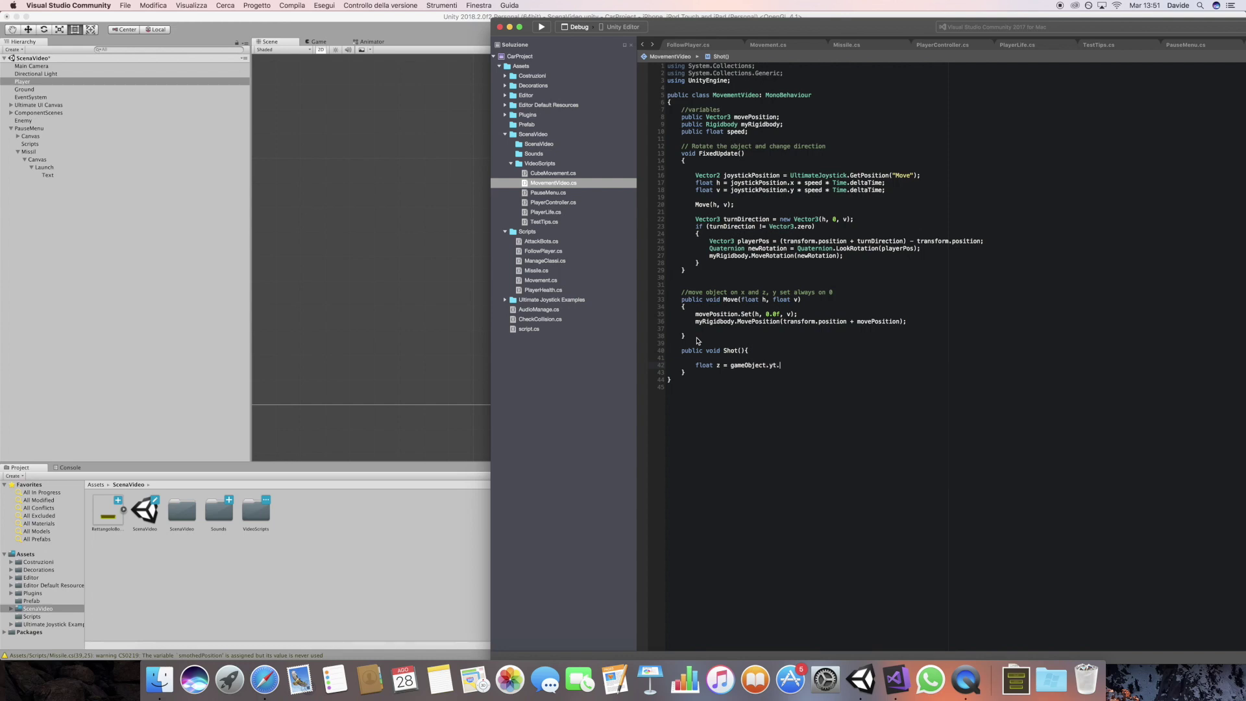
key("BackSpace")
key("BackSpace")
key("BackSpace")
type("transform.p")
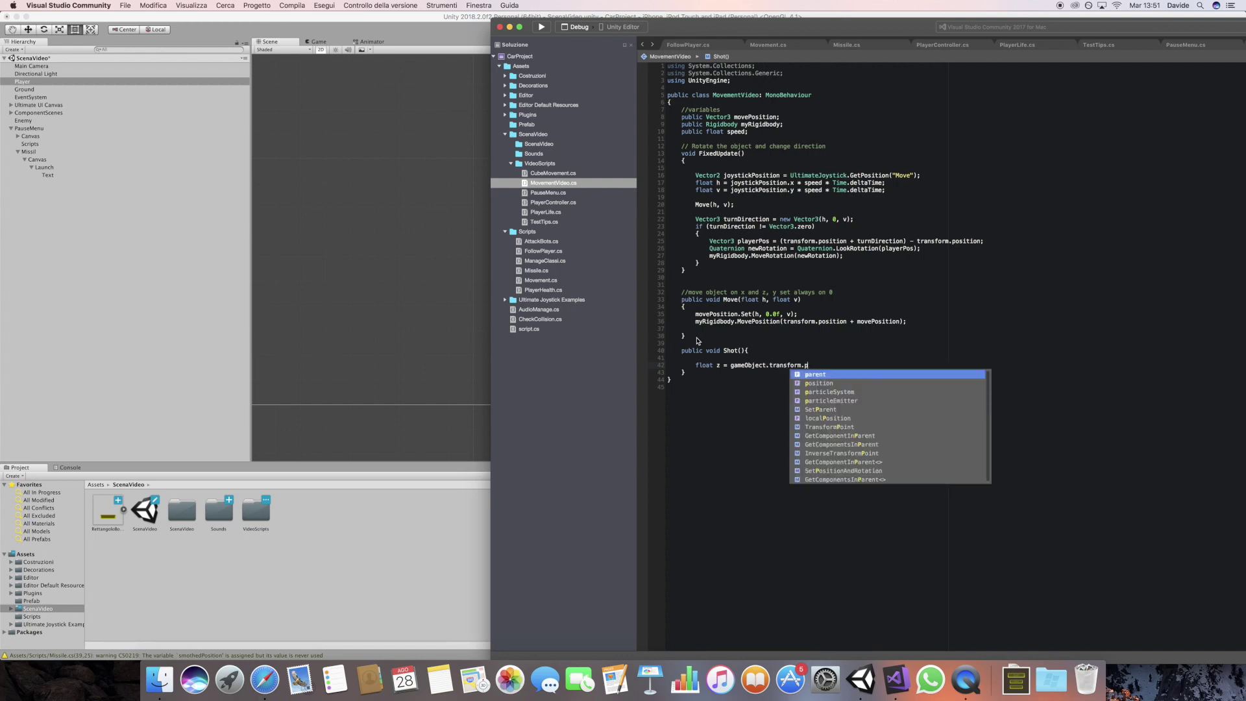
type("osition.z; ")
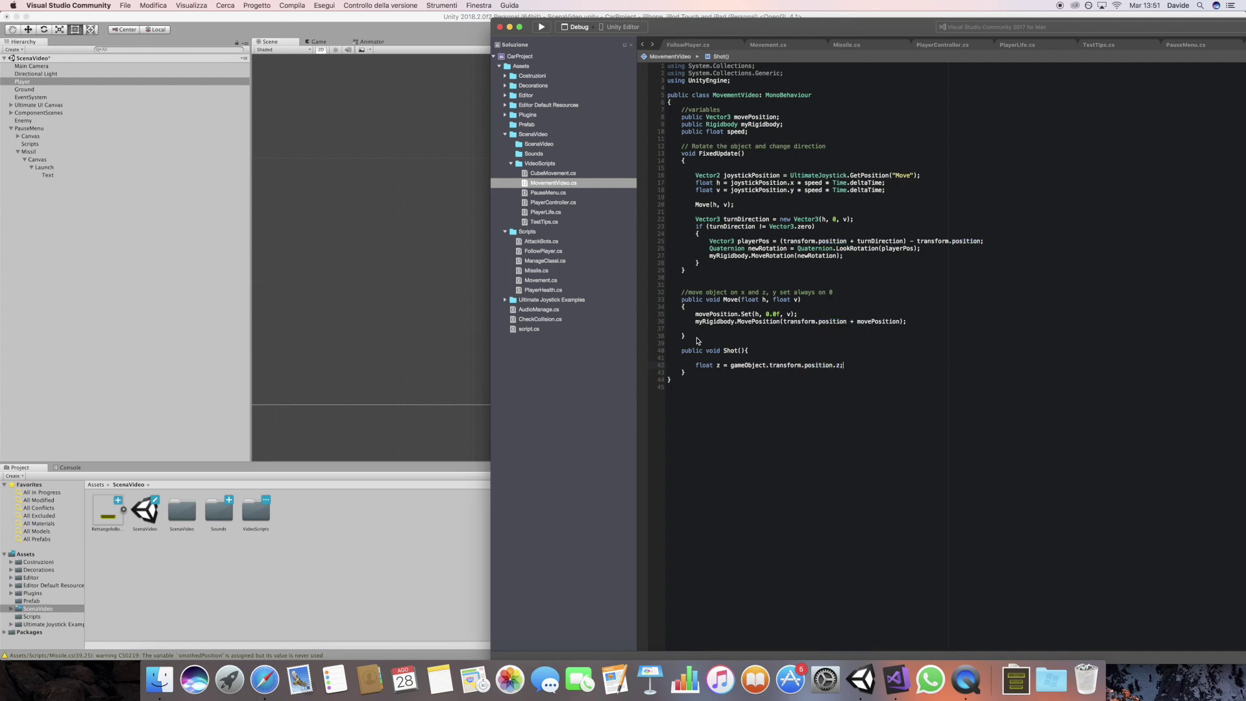
Start an Instantiate call on the line below the z declaration in Shot().
type("inta")
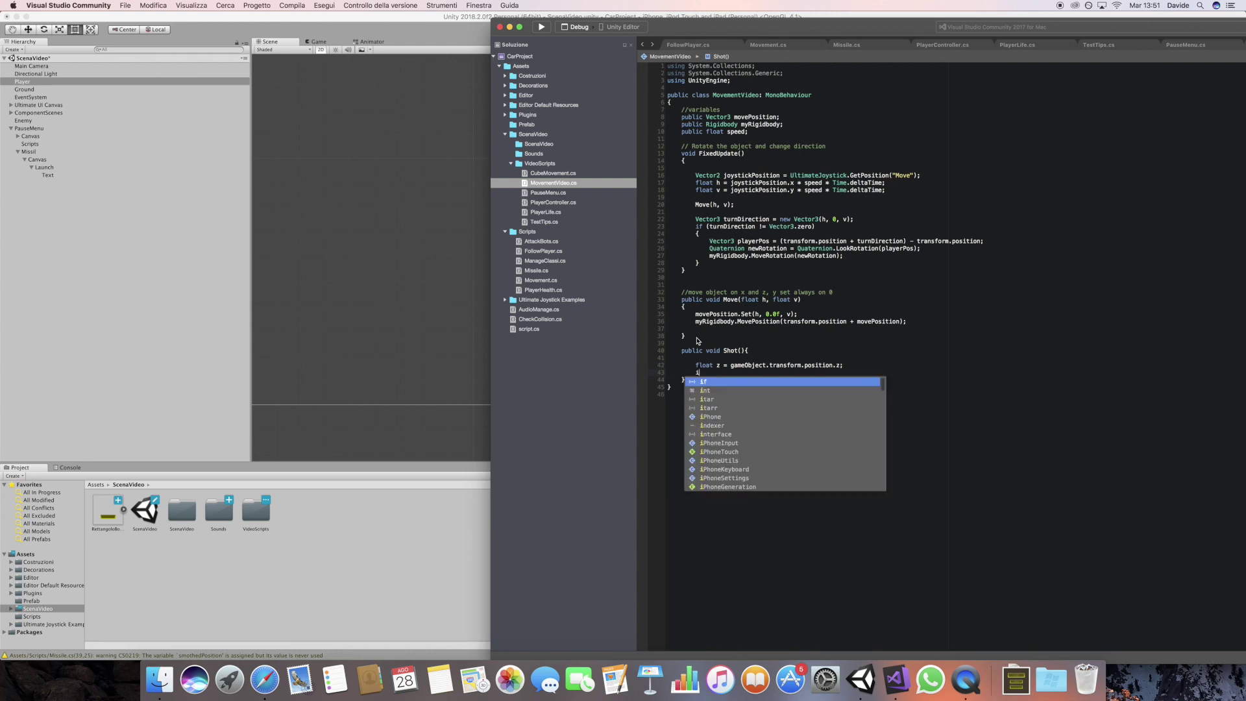
key("BackSpace")
key("BackSpace")
key("BackSpace")
key("BackSpace")
type("Instan")
key("Return")
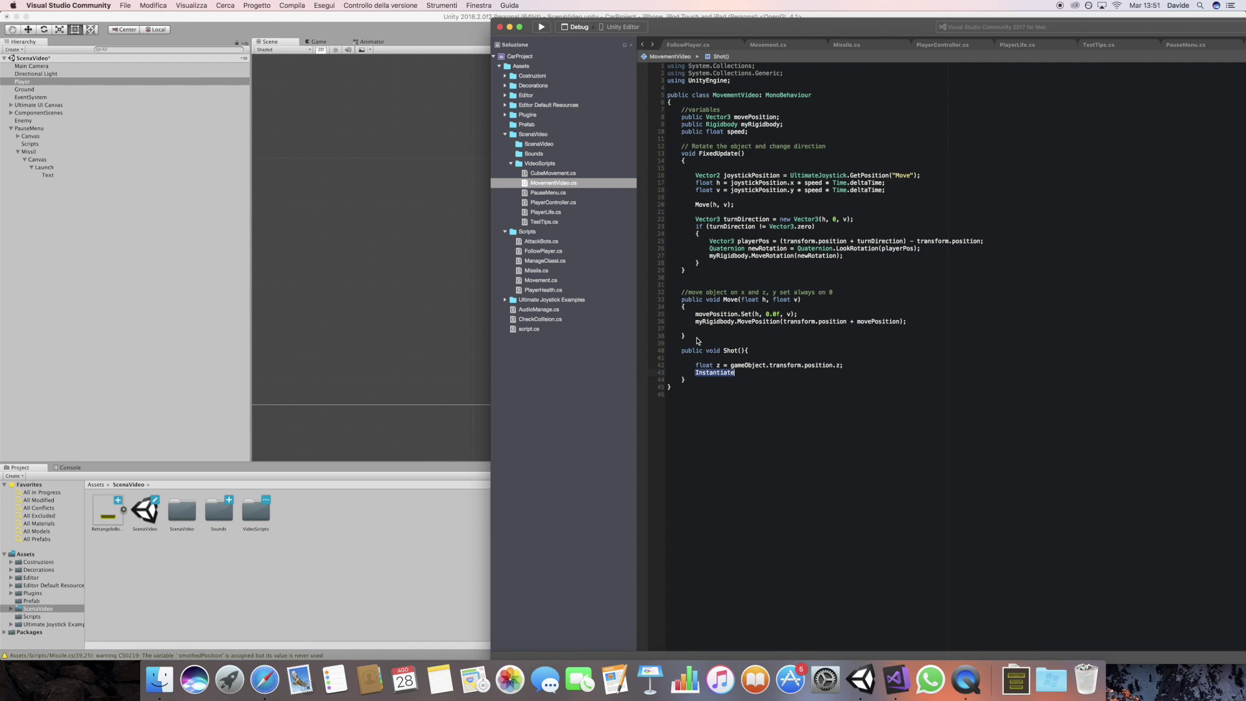
Declare a public GameObject variable named missil below the speed variable.
left_click(759, 133)
key("Return")
key("Return")
type("public ")
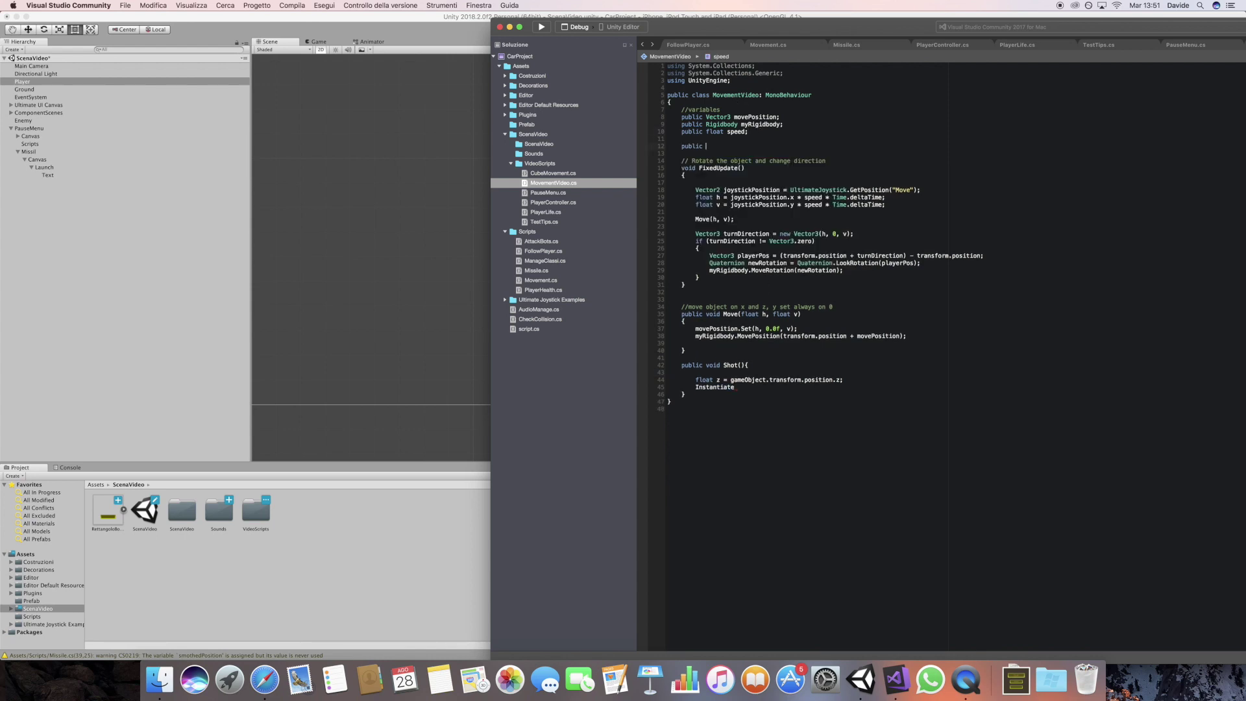
type("gham")
key("BackSpace")
key("BackSpace")
key("BackSpace")
type("ameObject")
type("missil;")
Complete the Instantiate call with the arguments missil, new Vector3(0, 4, z + 0.9f) and Quaternion.identity.
double_click(754, 386)
type("(missil")
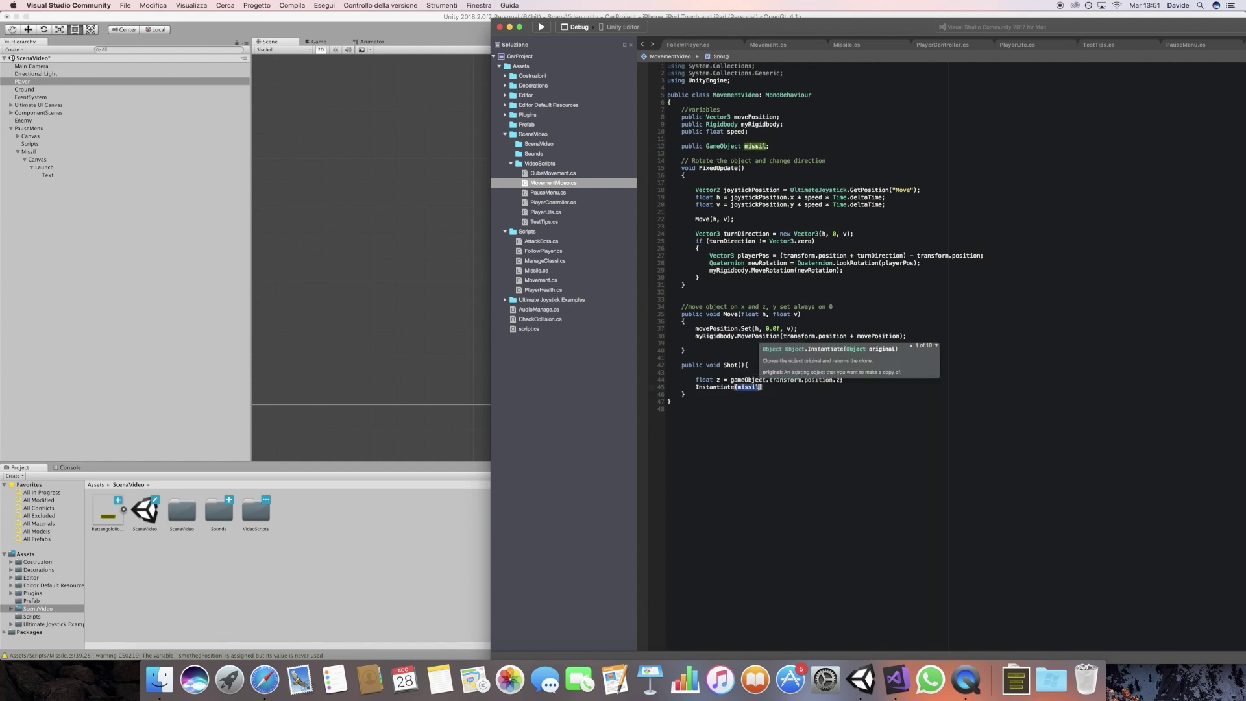
type(",new vec")
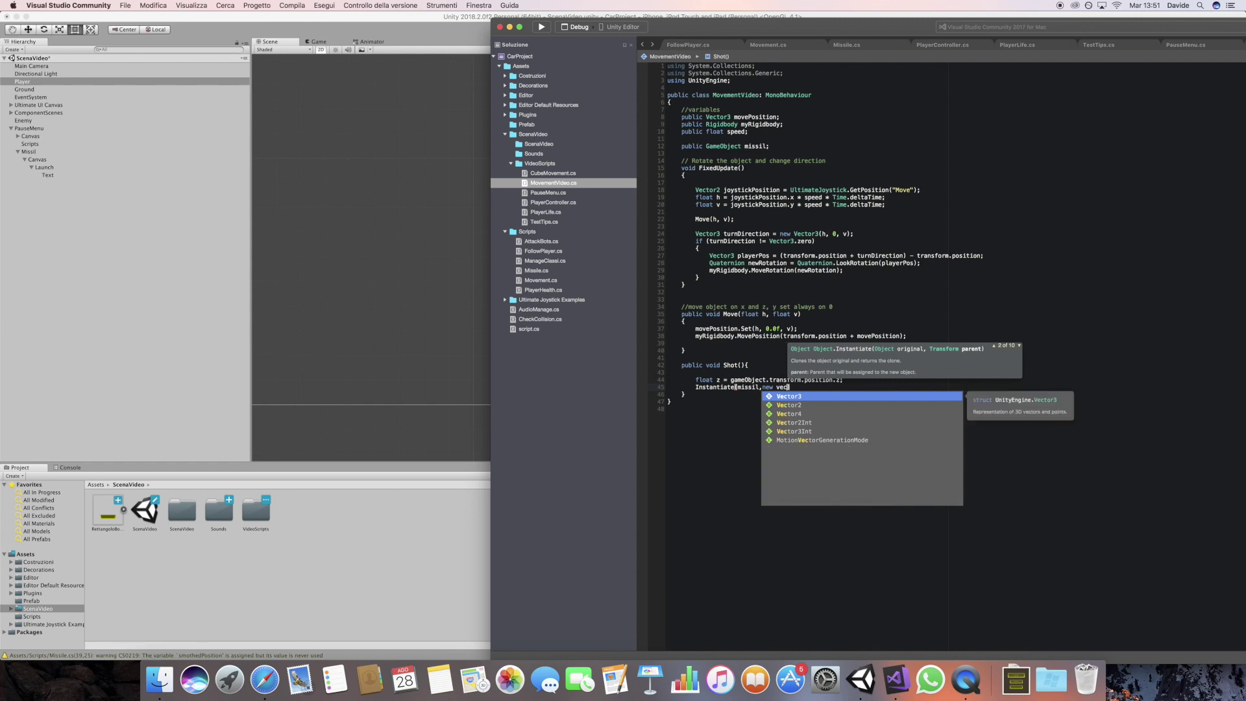
key("Up")
key("Return")
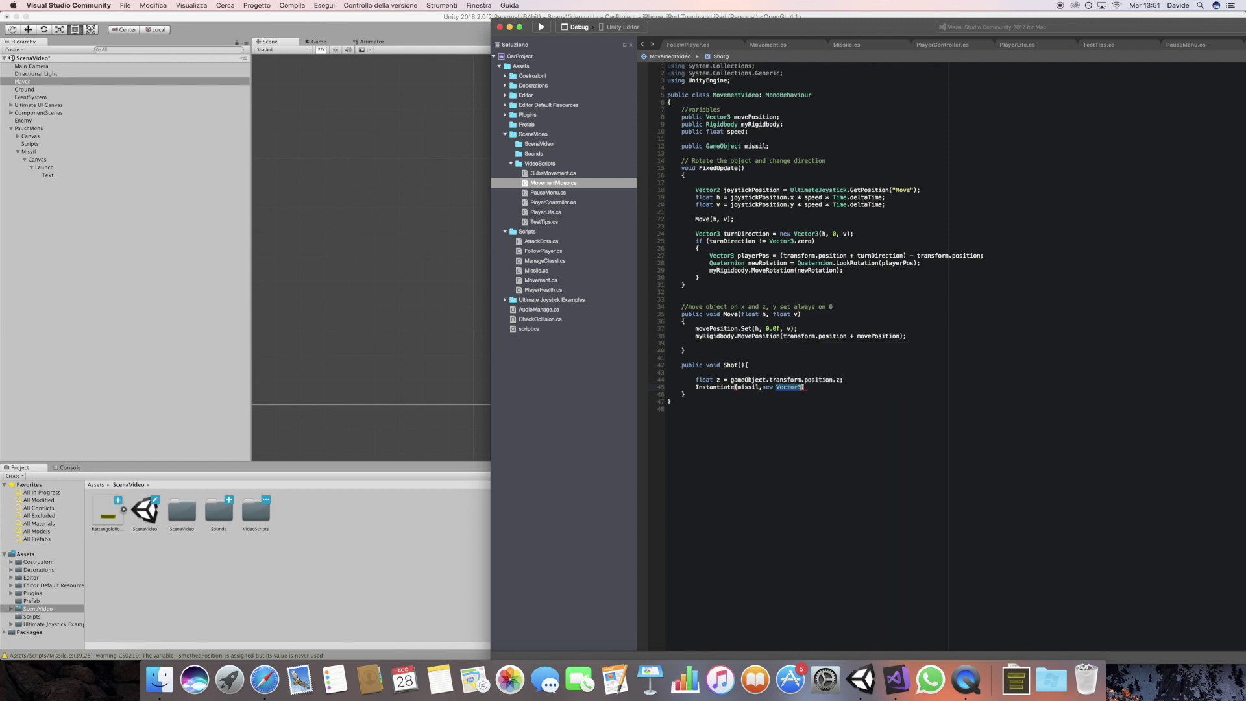
type("(0, 4, z ")
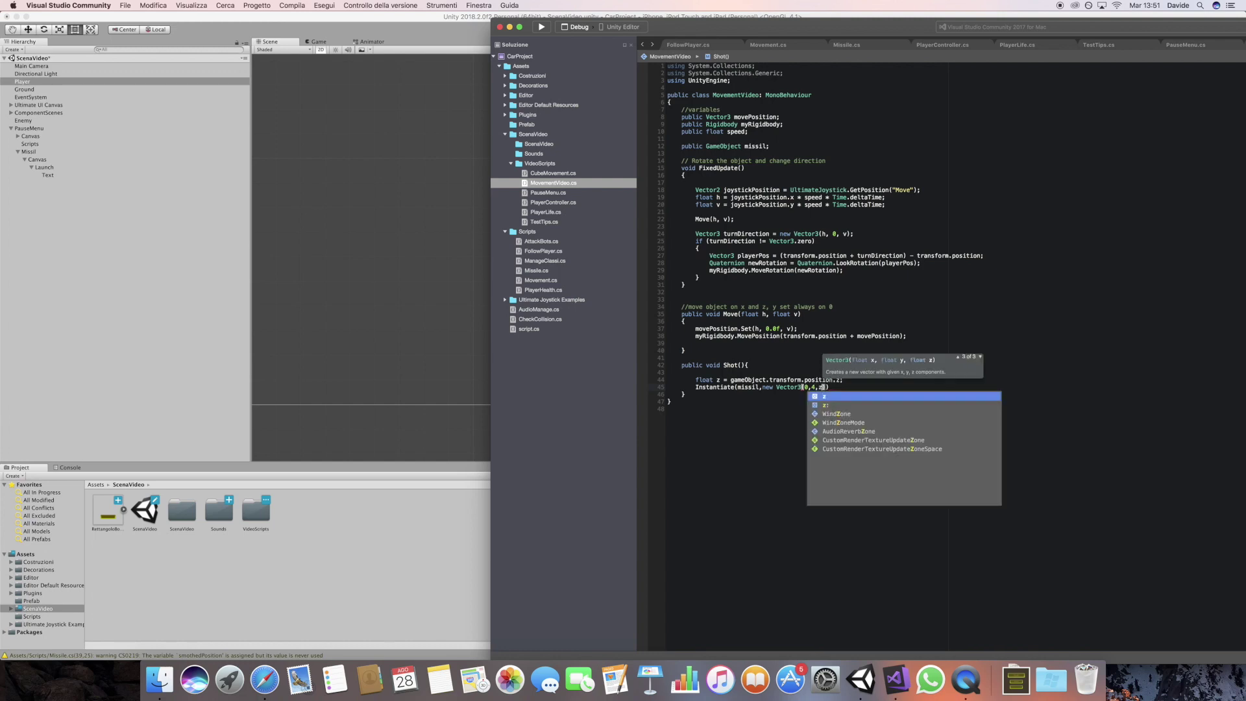
type("+ 0.9f")
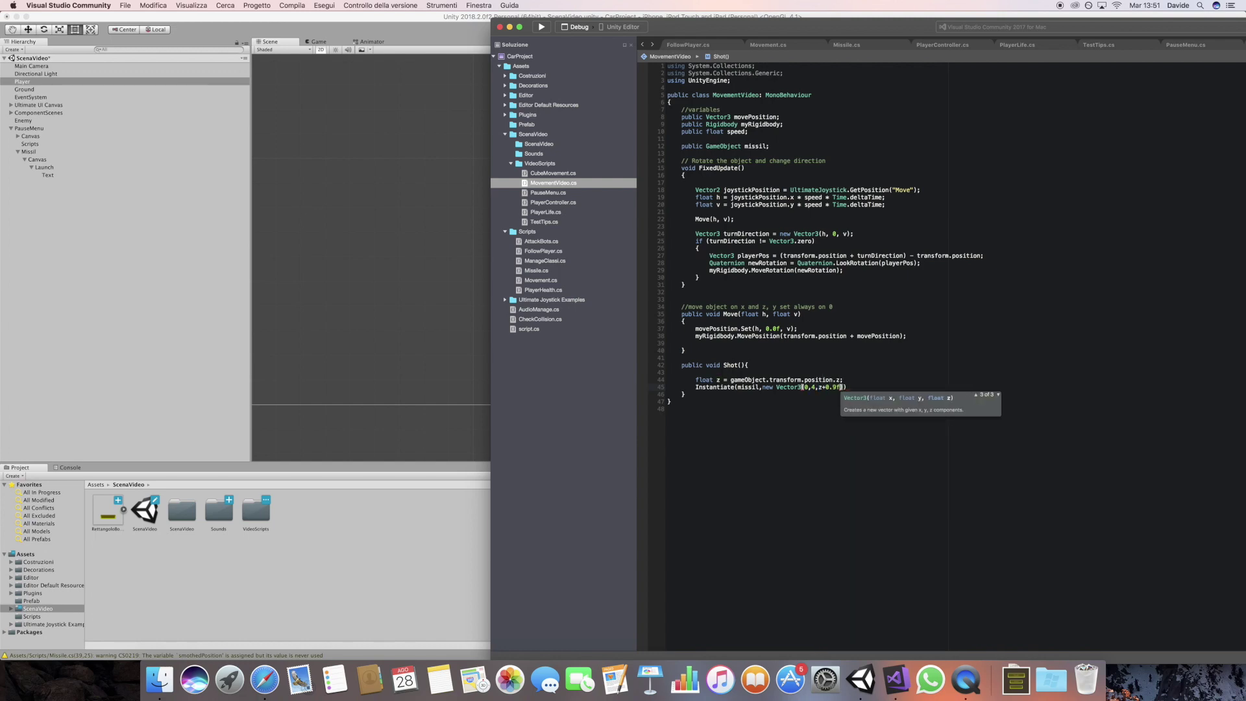
type("), ")
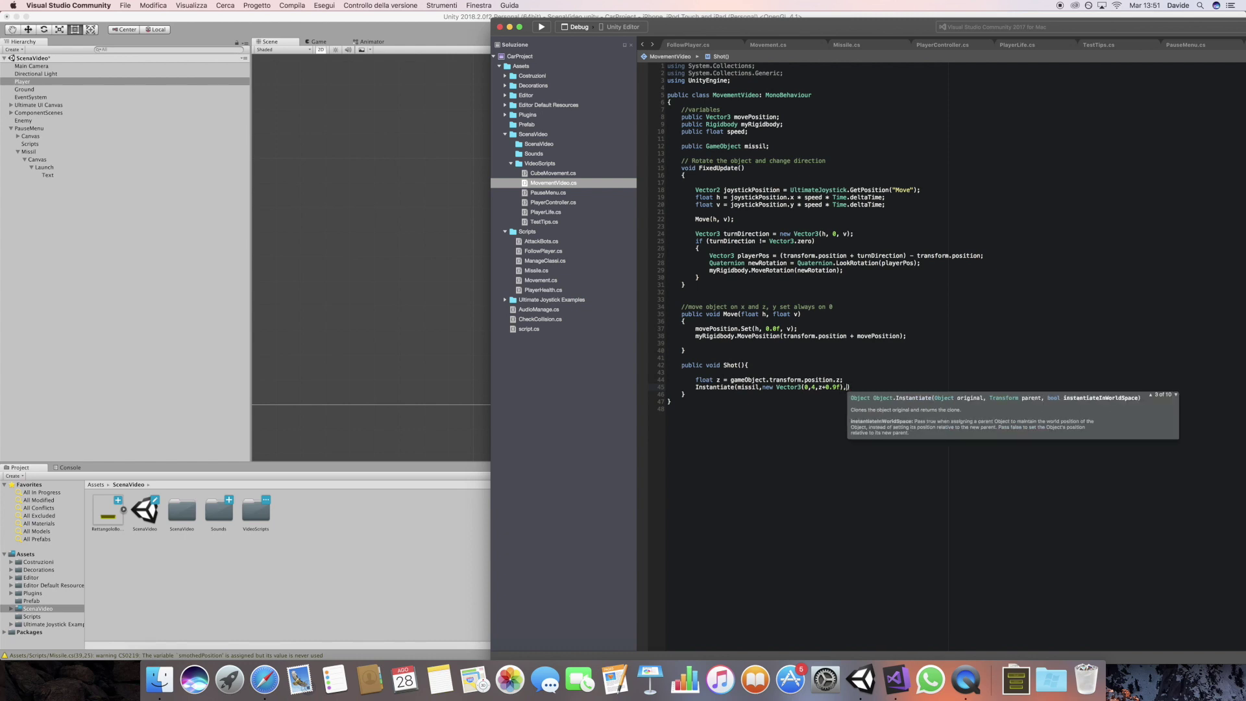
type("Quaternion.identity")
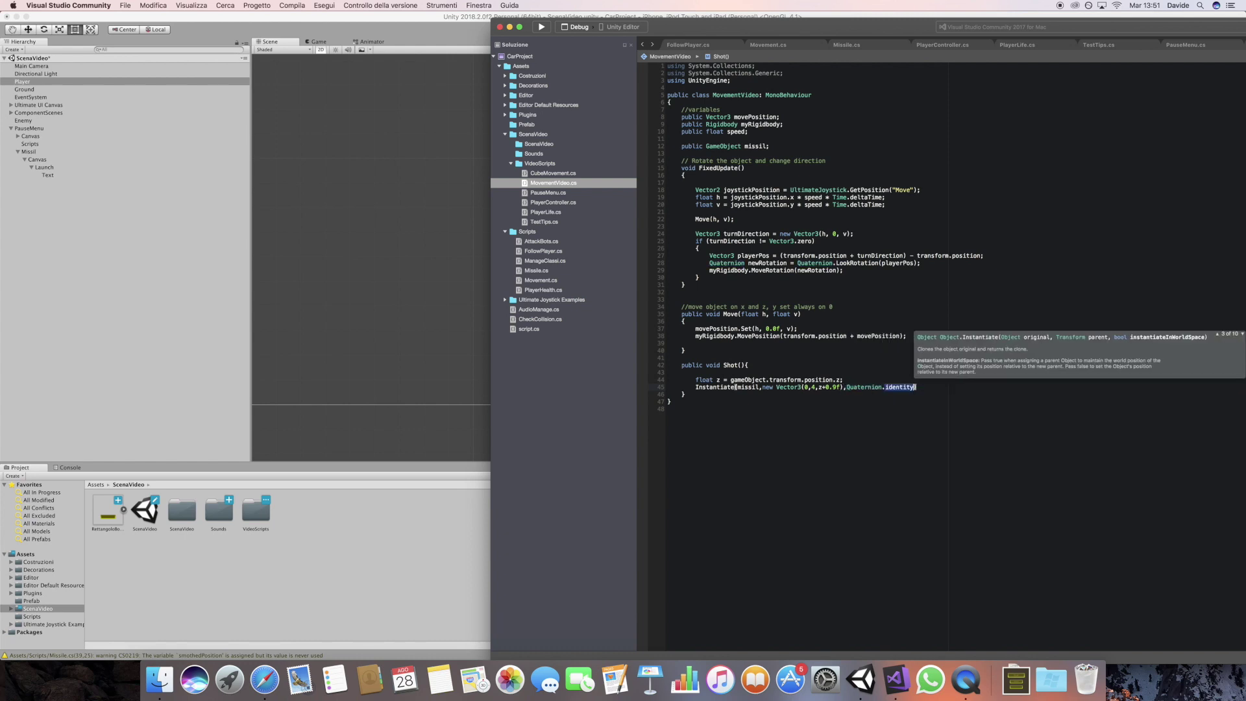
type(");")
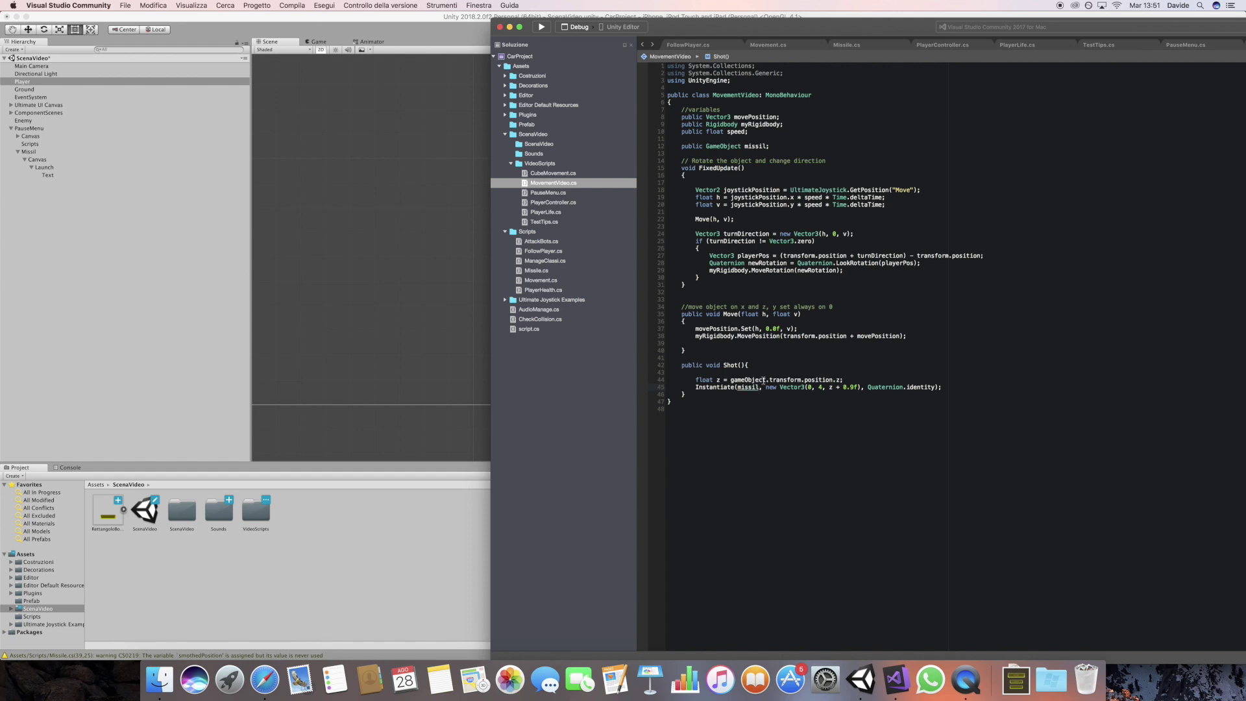
Back in Unity, add an On Click event to the Launch button, set to Editor And Runtime, calling MovementVideo.Shot on the Player.
left_click(470, 478)
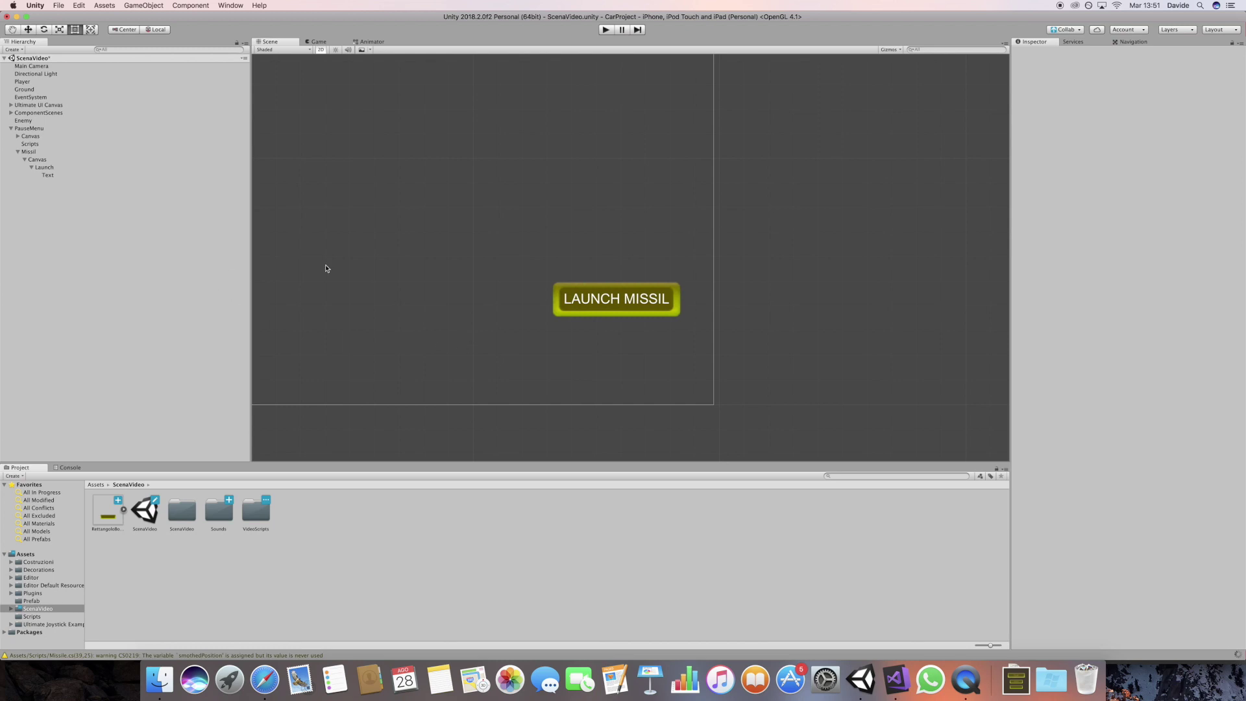
left_click(49, 166)
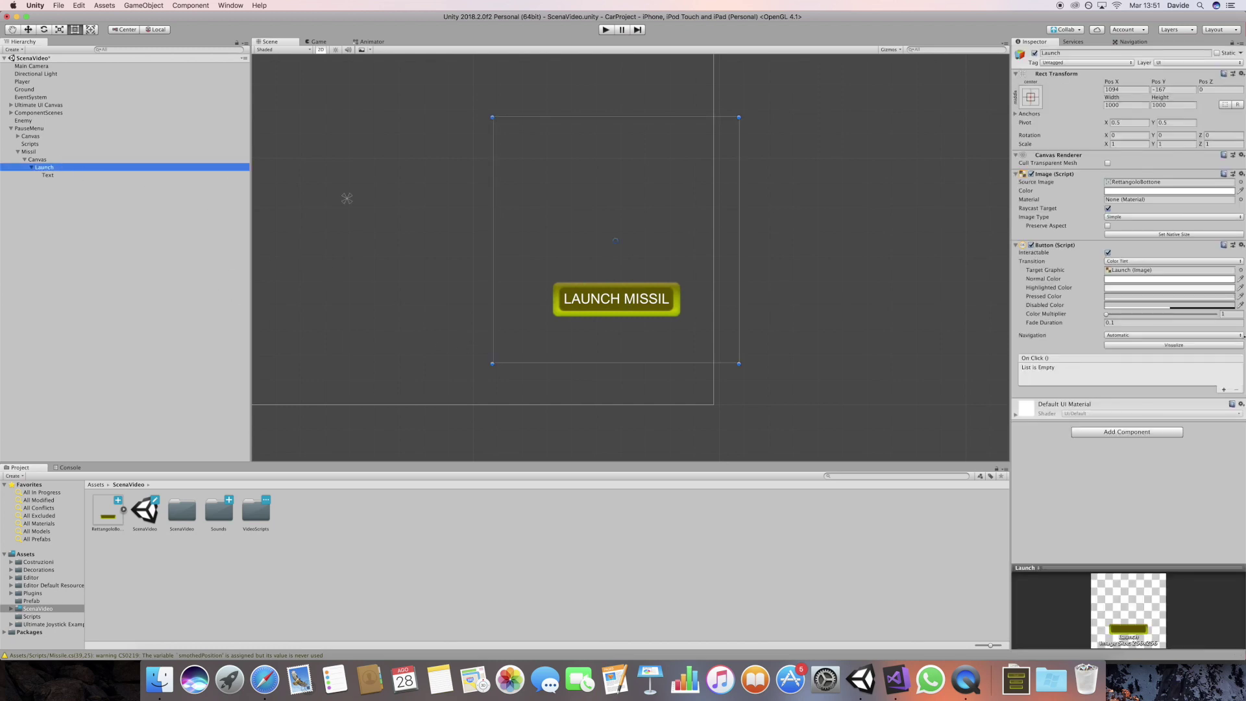
left_click(1222, 389)
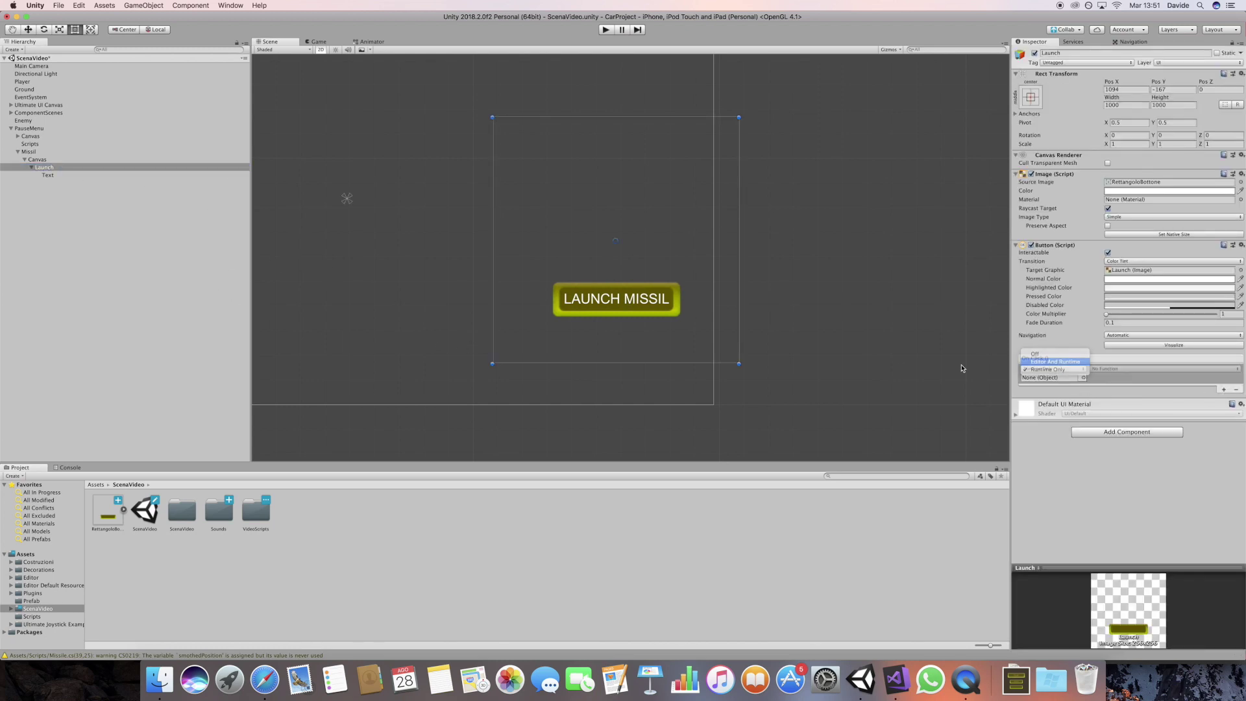
left_click_drag(44, 167, 1033, 377)
left_click(1161, 368)
mouse_move(1153, 439)
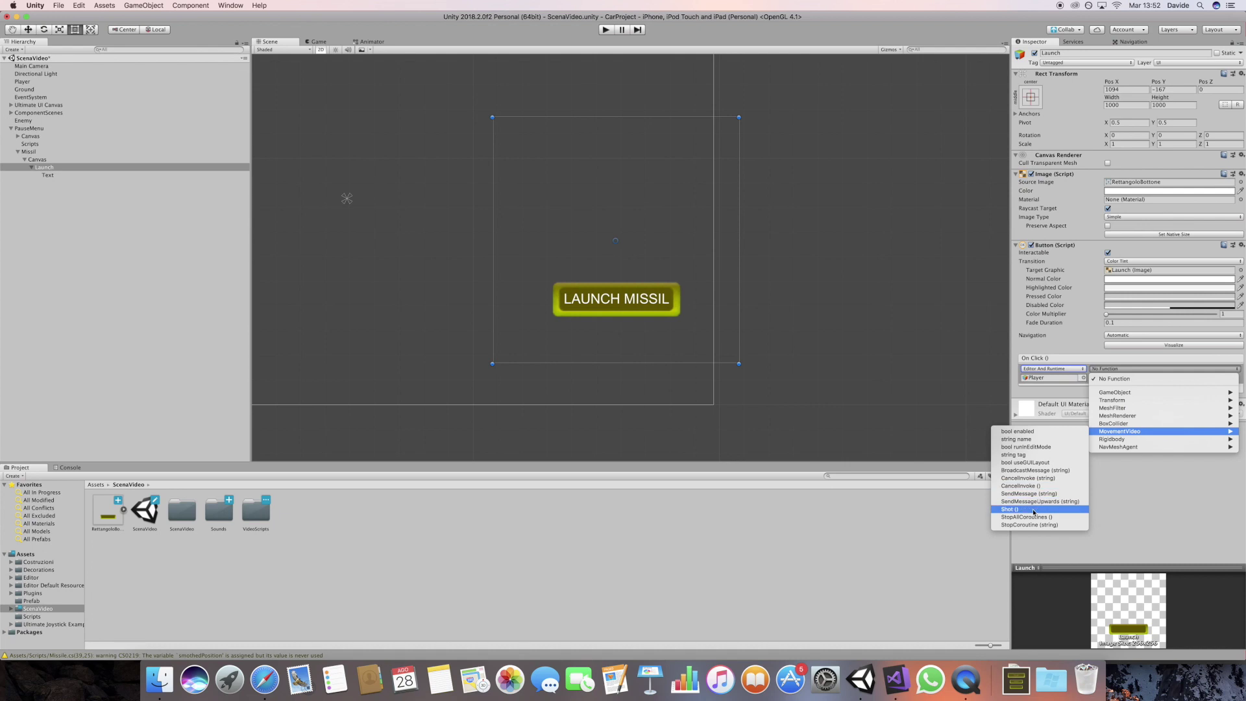
left_click(1036, 514)
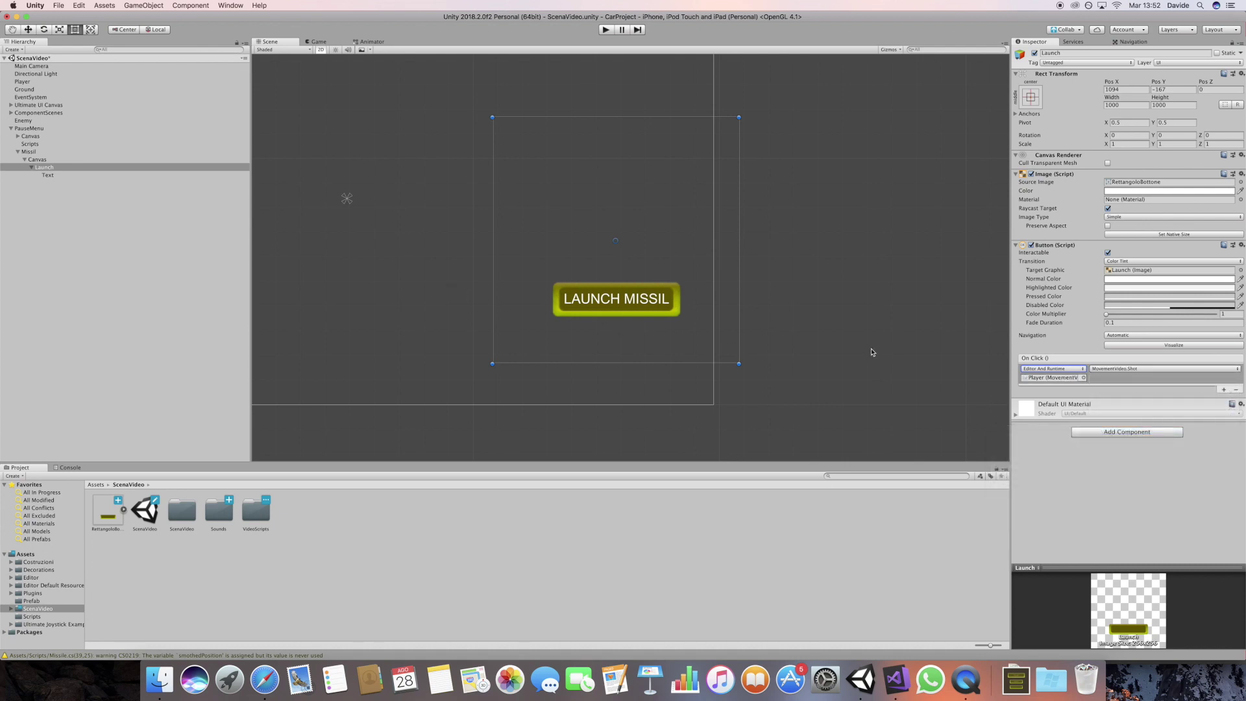
Check the Player's Missil field, and create a 3D cube at the root of the scene hierarchy.
left_click(70, 82)
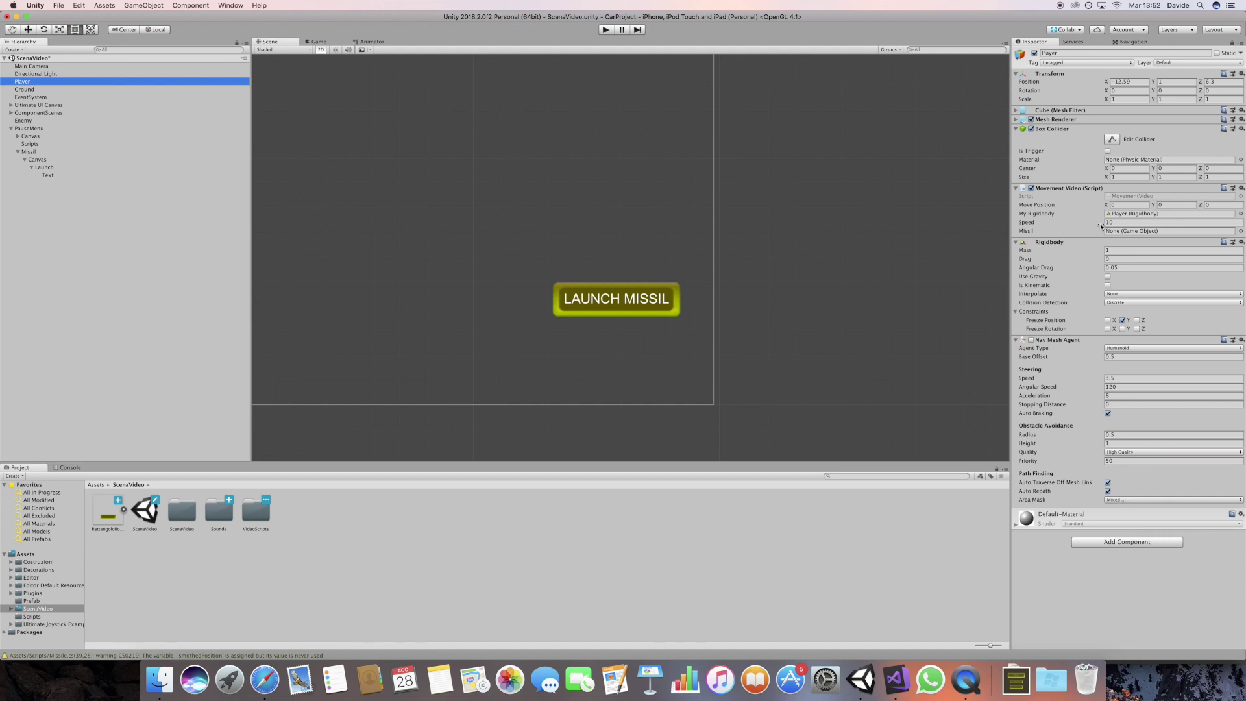
left_click(11, 339)
right_click(63, 334)
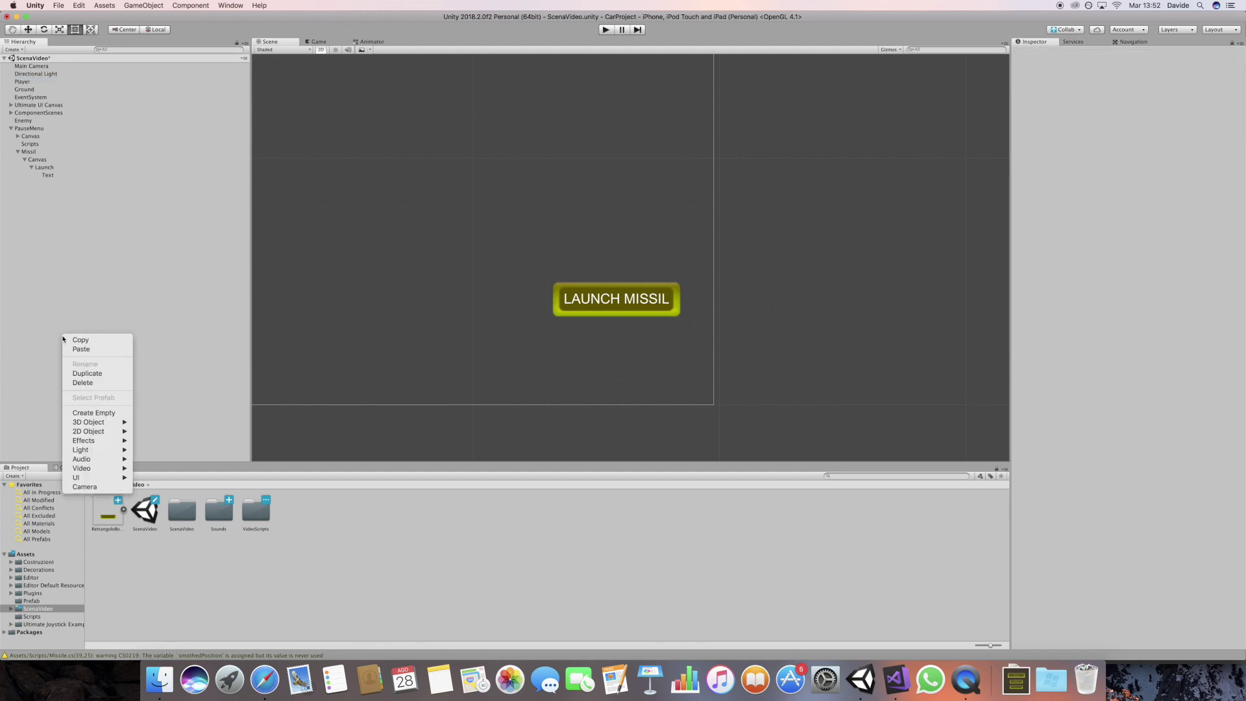
mouse_move(98, 421)
left_click(155, 423)
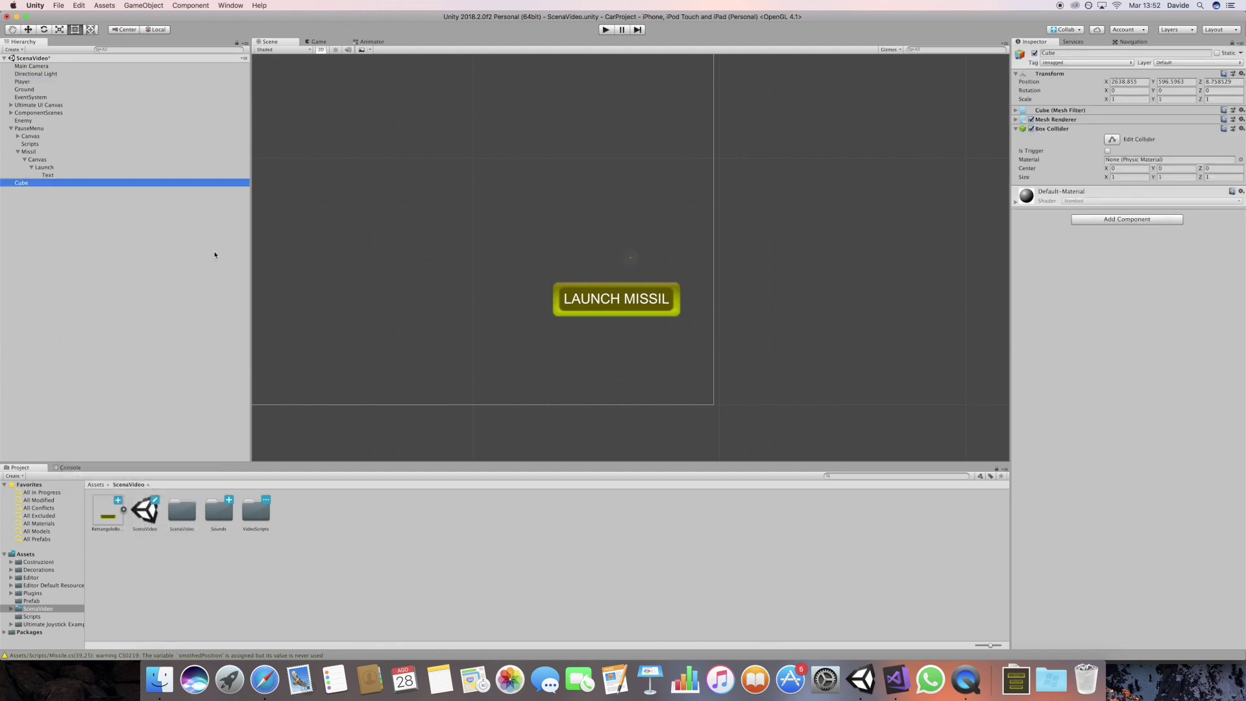
Switch the Scene view to 3D and frame the new cube so it is clearly visible.
double_click(146, 183)
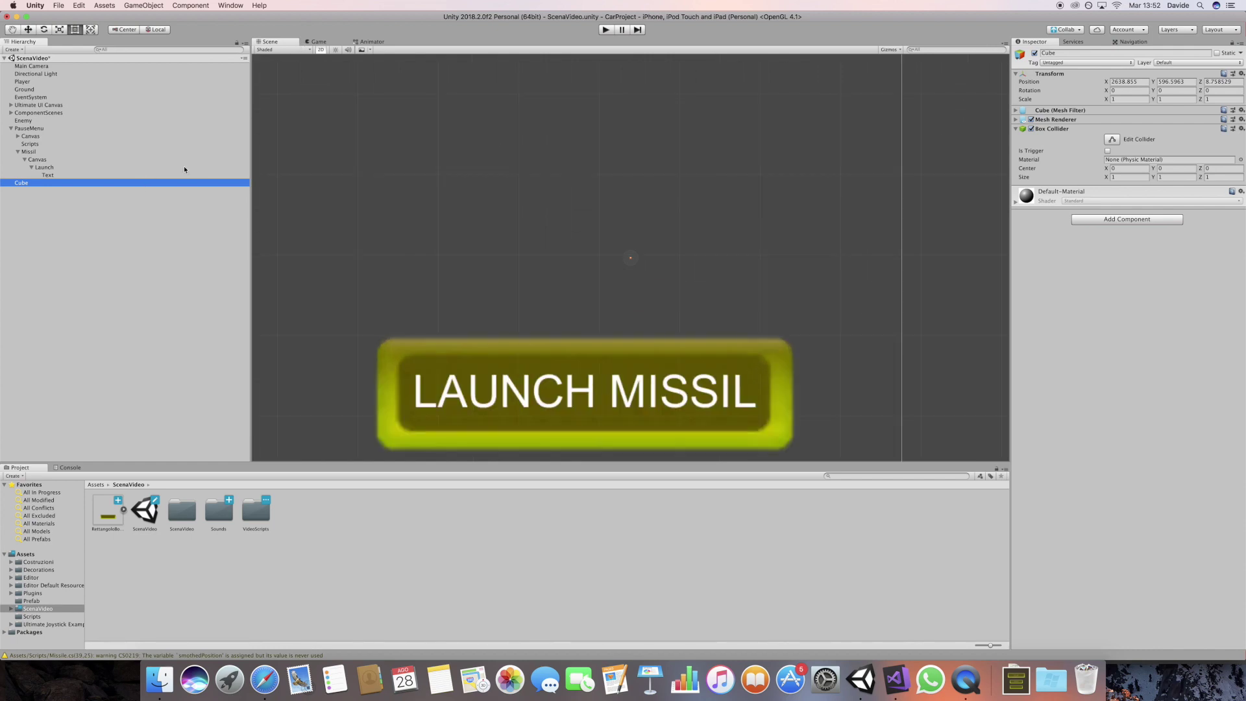
left_click(316, 42)
left_click(271, 42)
left_click(320, 50)
scroll(374, 191, "down", 2)
scroll(374, 190, "down", 5)
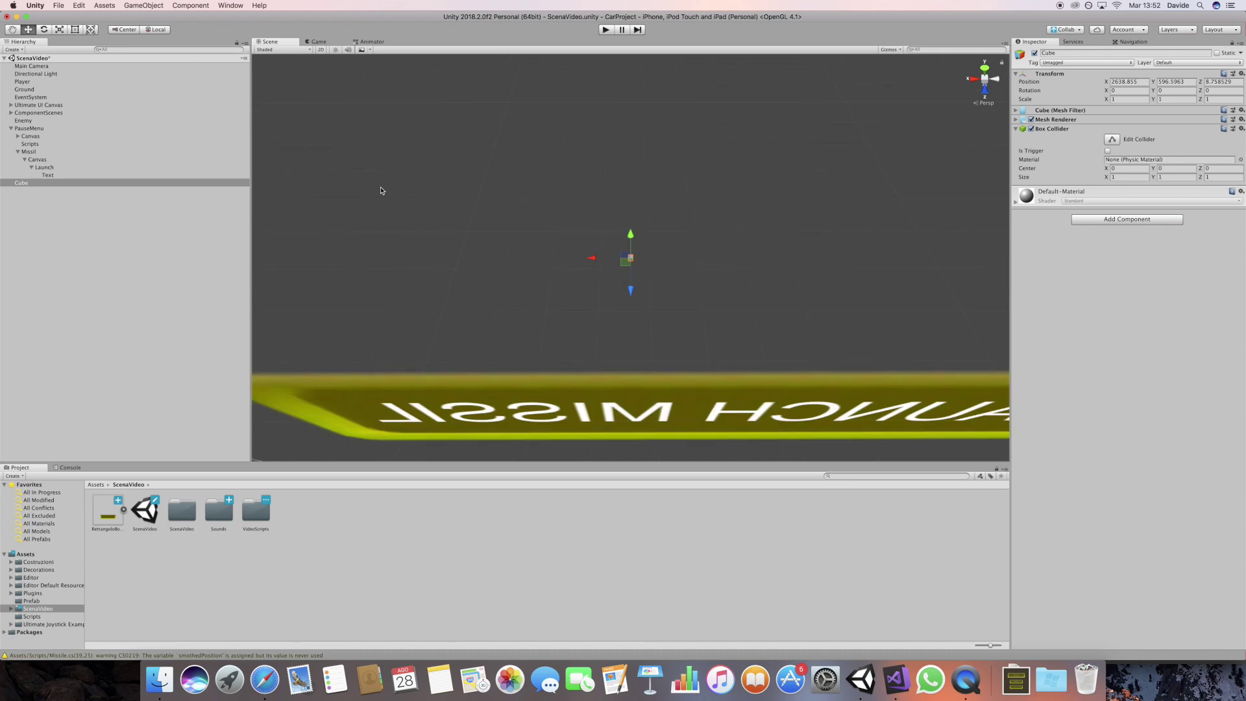
left_click_drag(666, 241, 625, 217, "alt")
key("f")
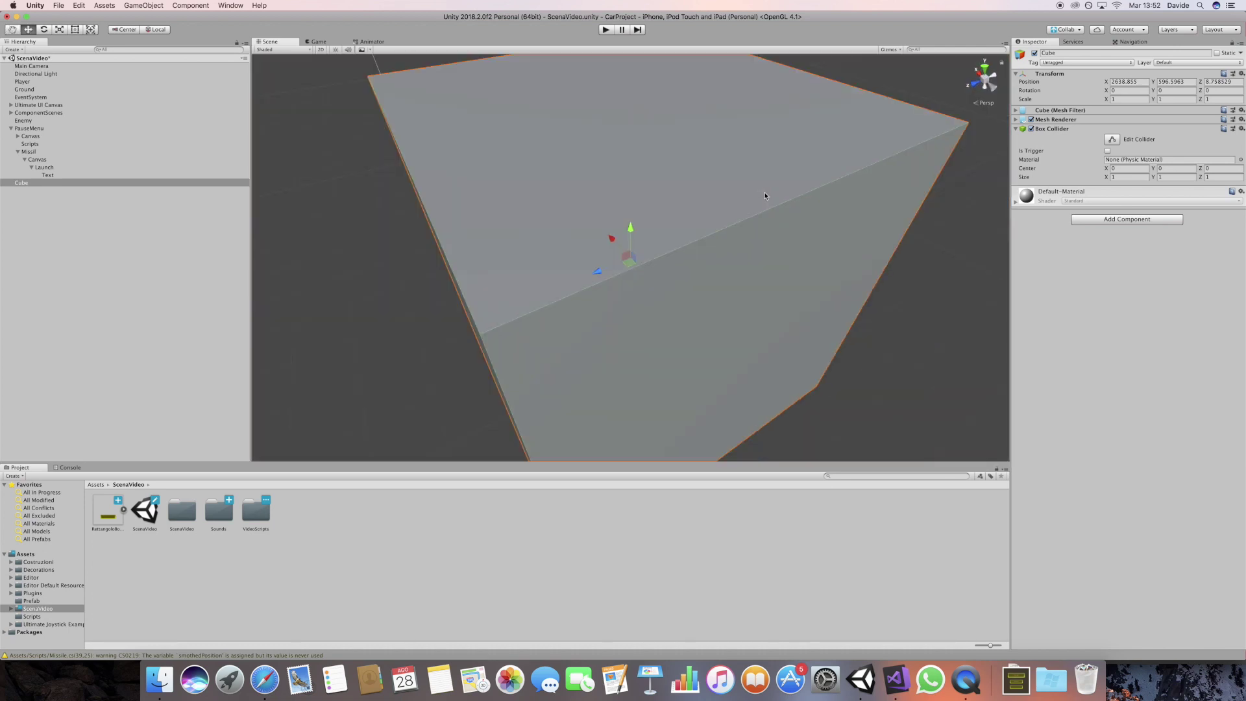
scroll(760, 170, "down", 3)
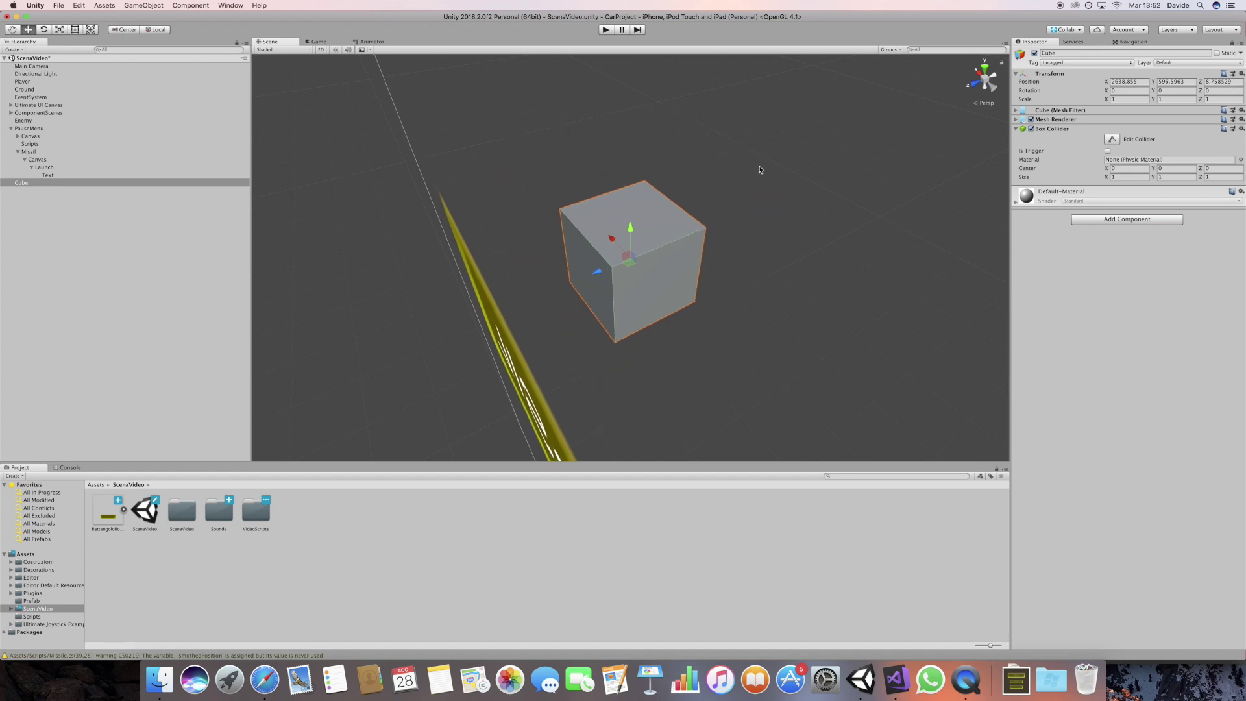
scroll(814, 158, "down", 5)
Scale the cube into a long bar, 0.6 on X, 0.6 on Y and 3.08 on Z.
left_click_drag(1152, 100, 1168, 101)
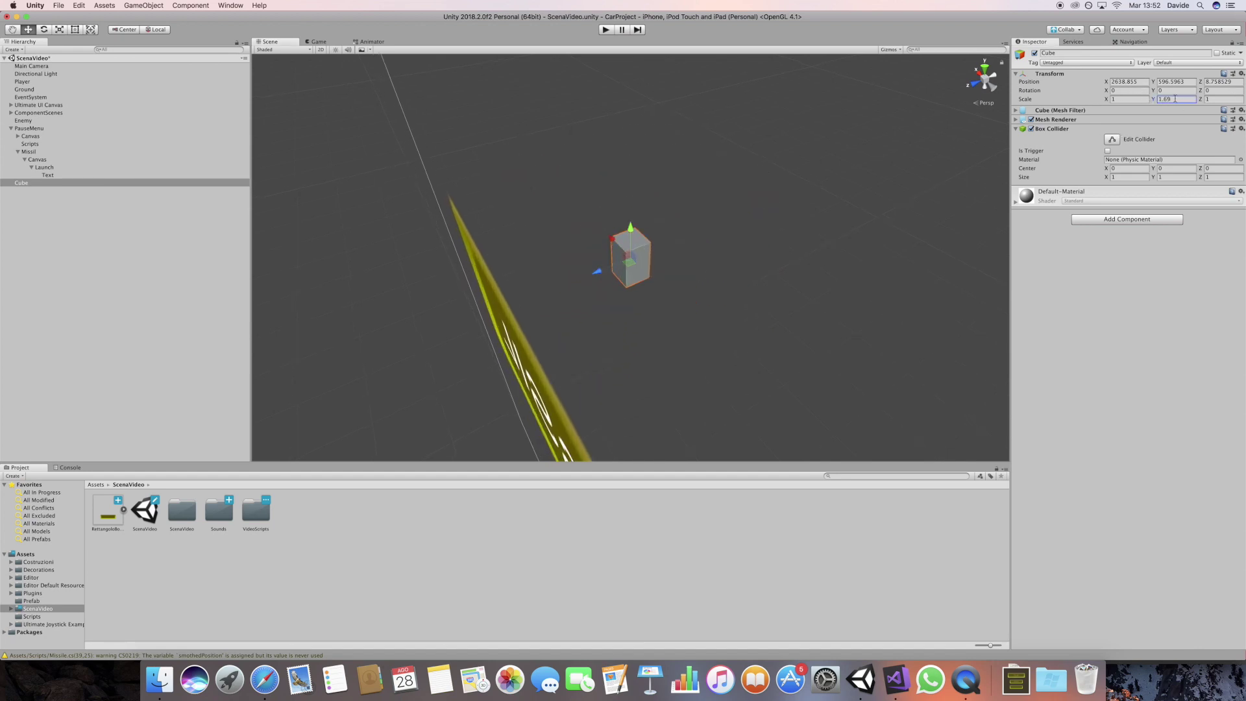
key("super+a")
type("0")
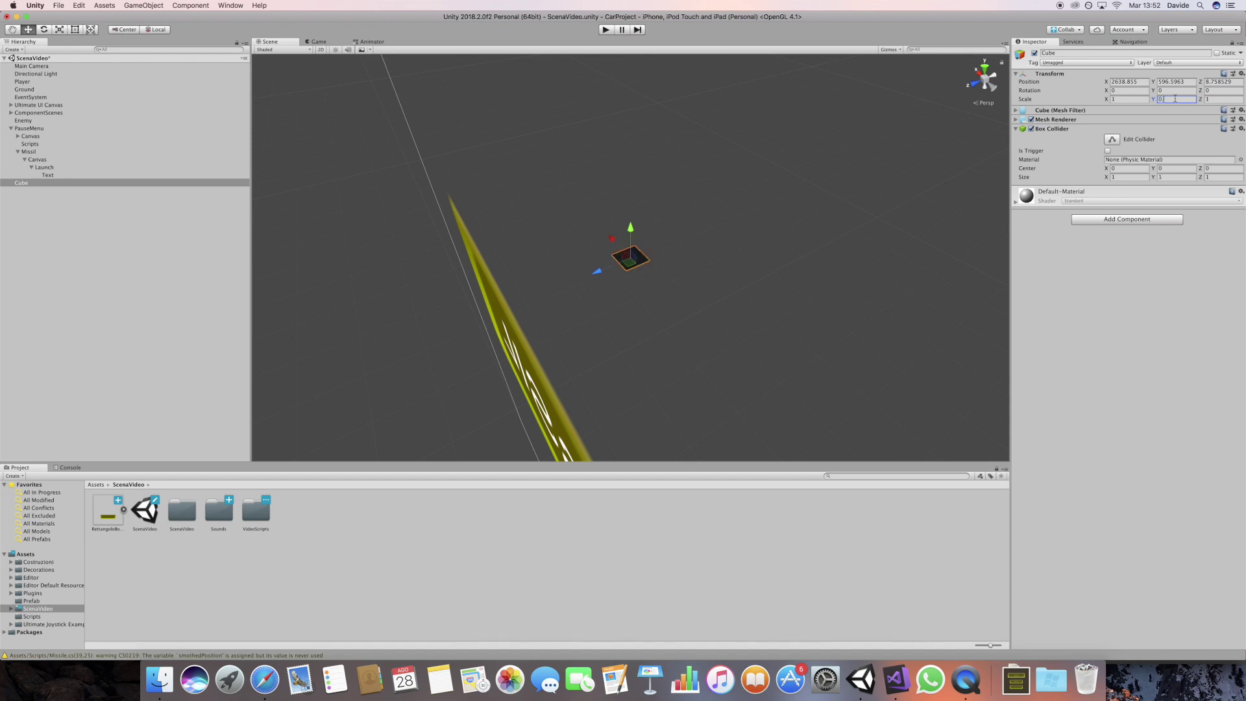
type(".6")
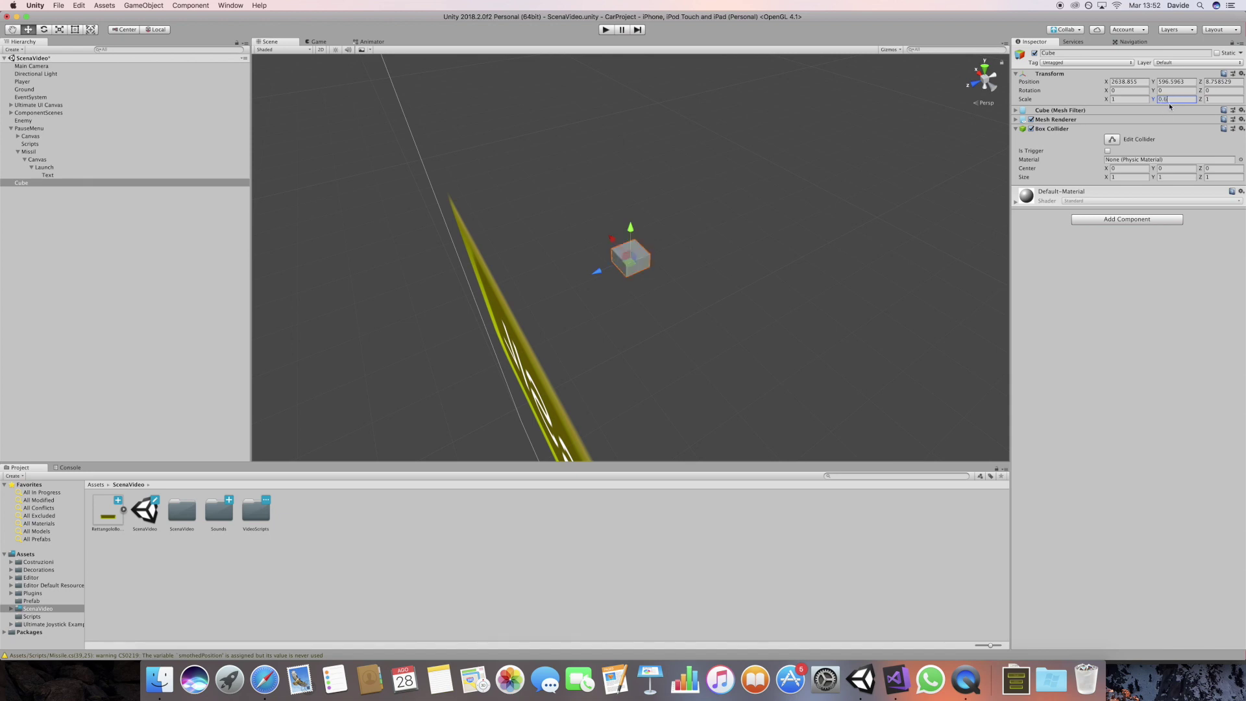
mouse_move(1200, 100)
left_mouse_down()
mouse_move(1236, 104)
mouse_move(1207, 107)
left_mouse_up()
left_click(1140, 99)
type(".6")
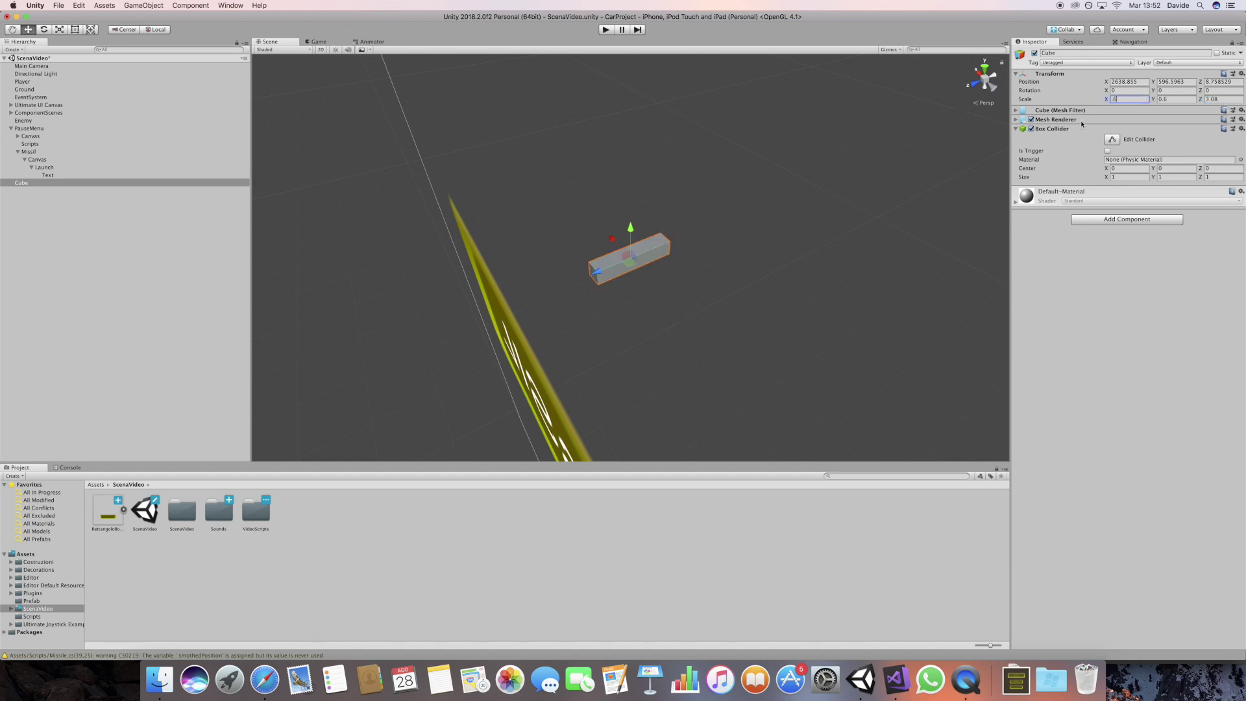
Rename the cube in the scene hierarchy as MissilPrefab.
left_click(65, 183)
key("Return")
key("BackSpace")
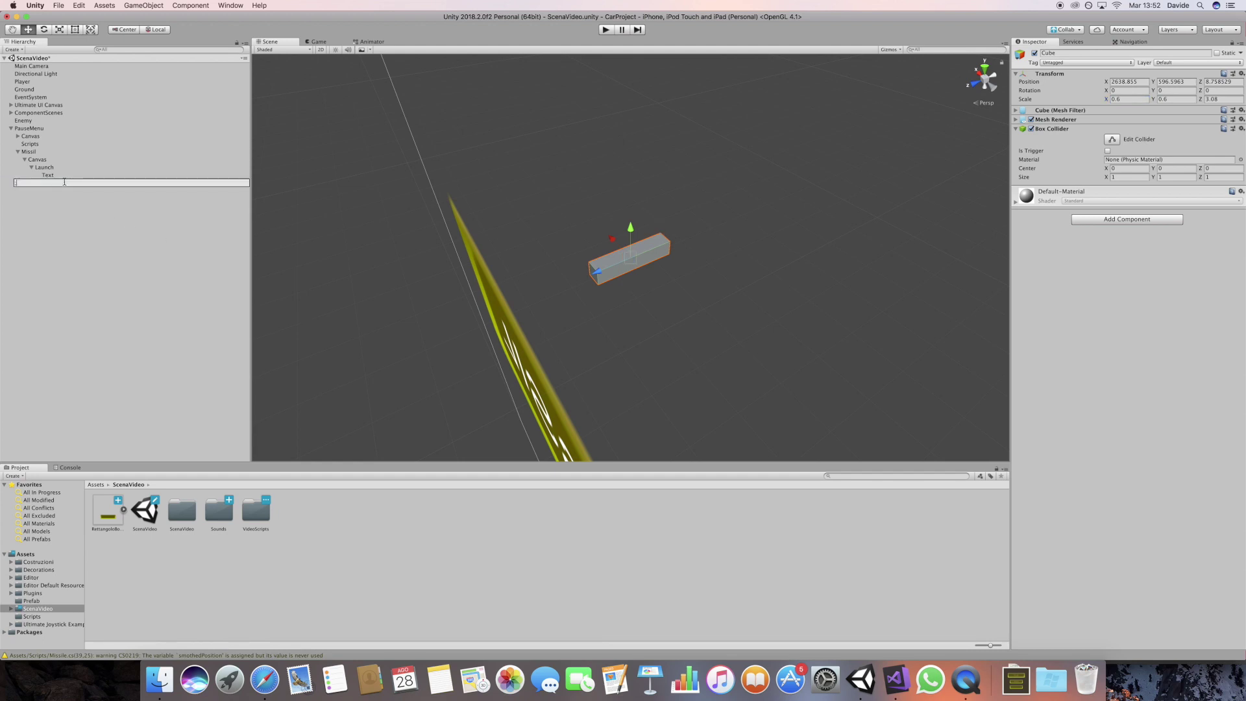
type("MissilPrefab")
key("Return")
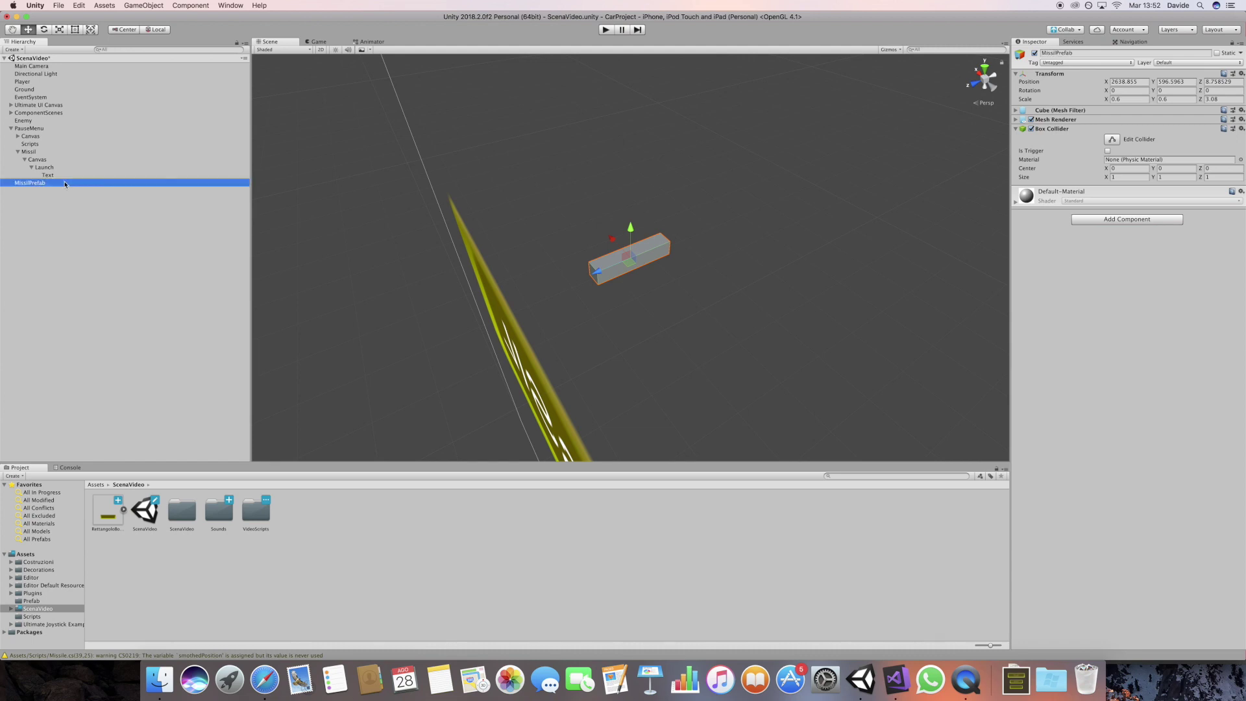
Save MissilPrefab as a prefab in the Prefab folder and delete the original object from the scene.
left_click_drag(64, 184, 49, 601)
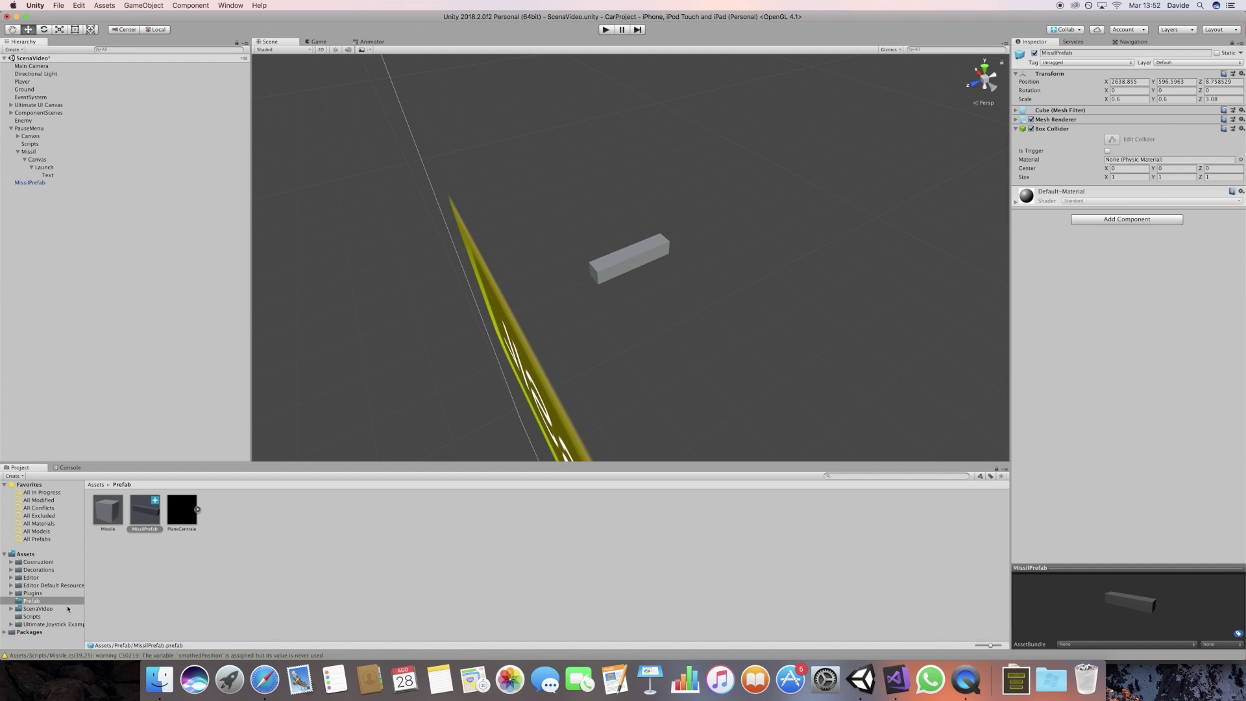
right_click(68, 608)
left_click(55, 609)
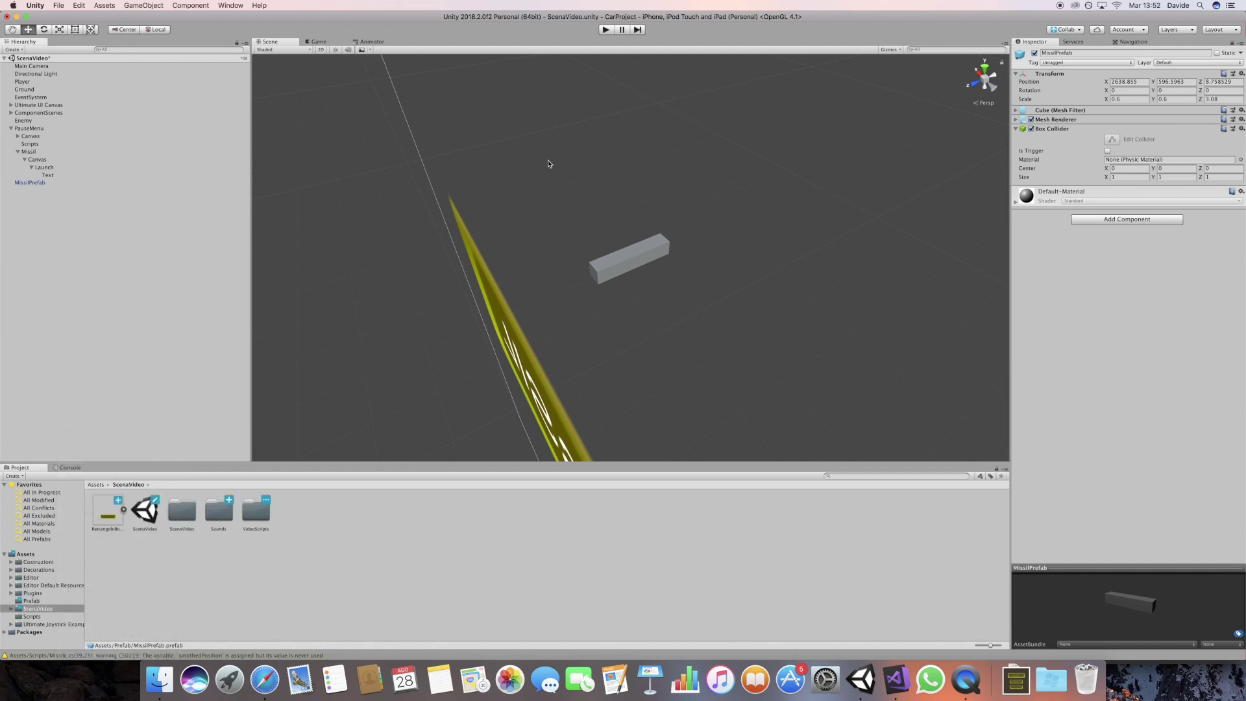
left_click(71, 190)
left_click(53, 182)
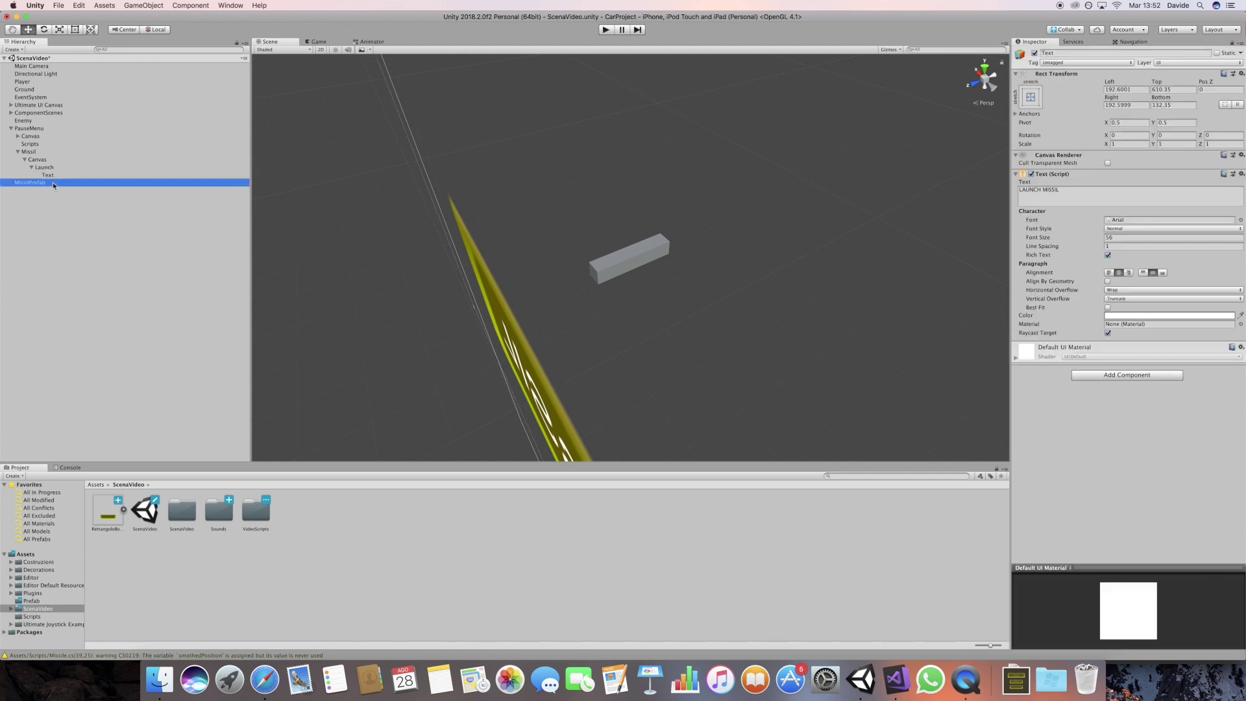
key("super+BackSpace")
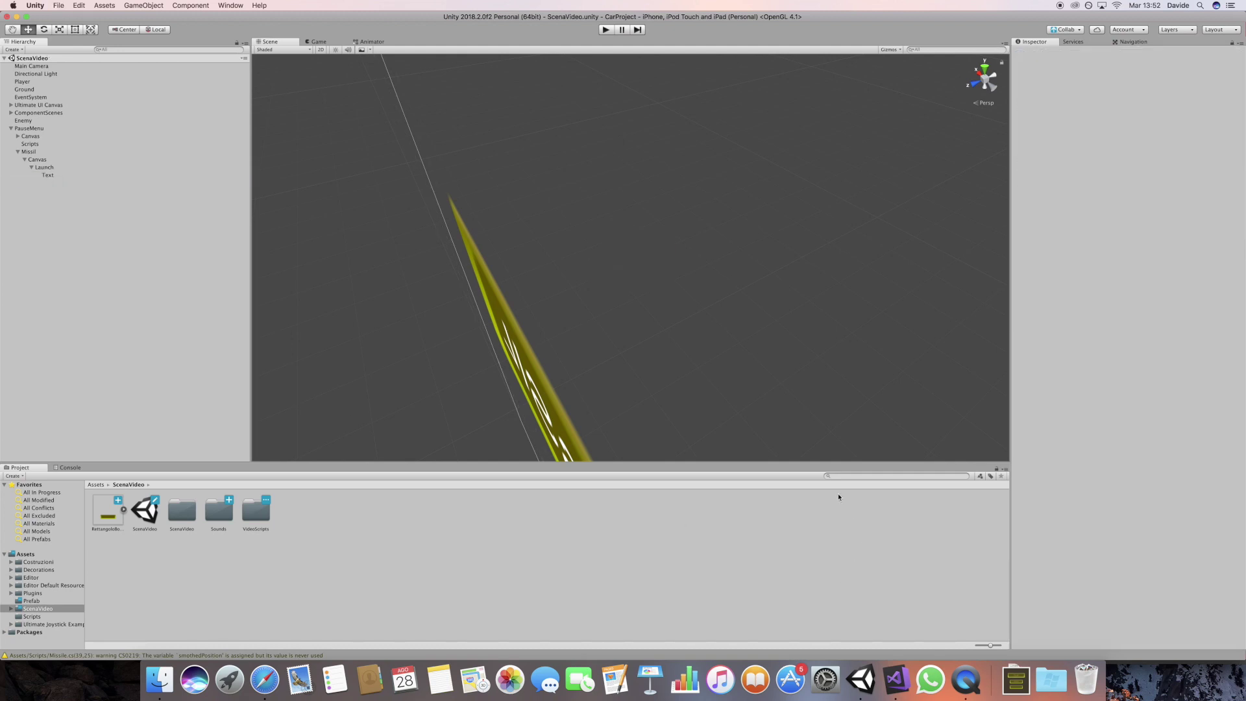
Search the project for missilpr, assign MissilPrefab to the Player's Missil field, and save the scene.
left_click(832, 476)
type("missilpr")
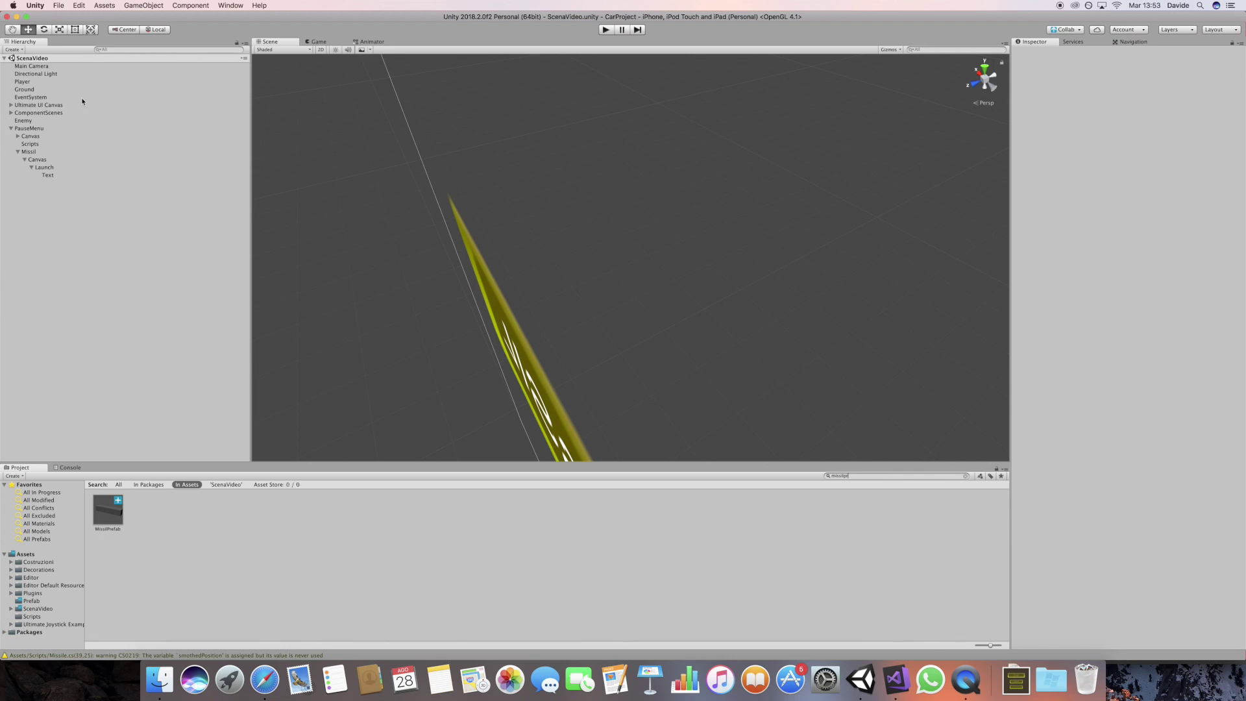
left_click(25, 82)
left_click_drag(120, 521, 1108, 236)
key("super+s")
Run the game, launch a missile, and inspect the spawned clone's position relative to the Player in the Scene view.
left_click(606, 30)
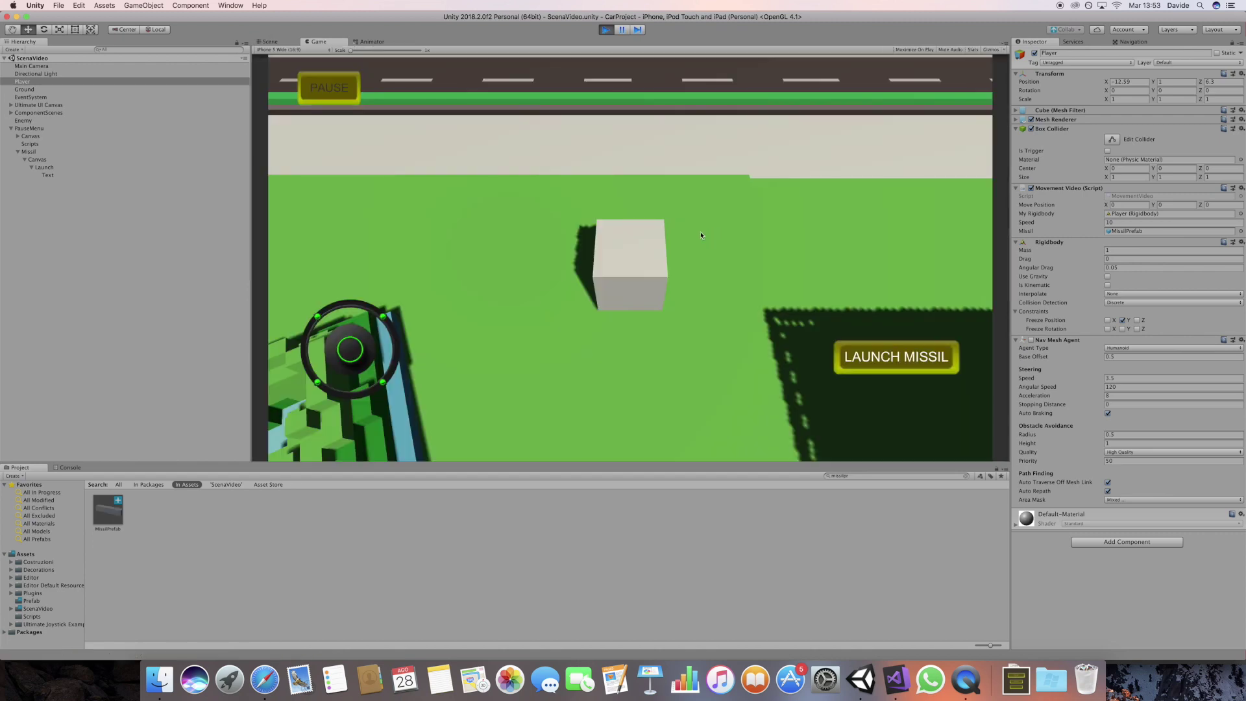
left_click(924, 355)
left_click(268, 41)
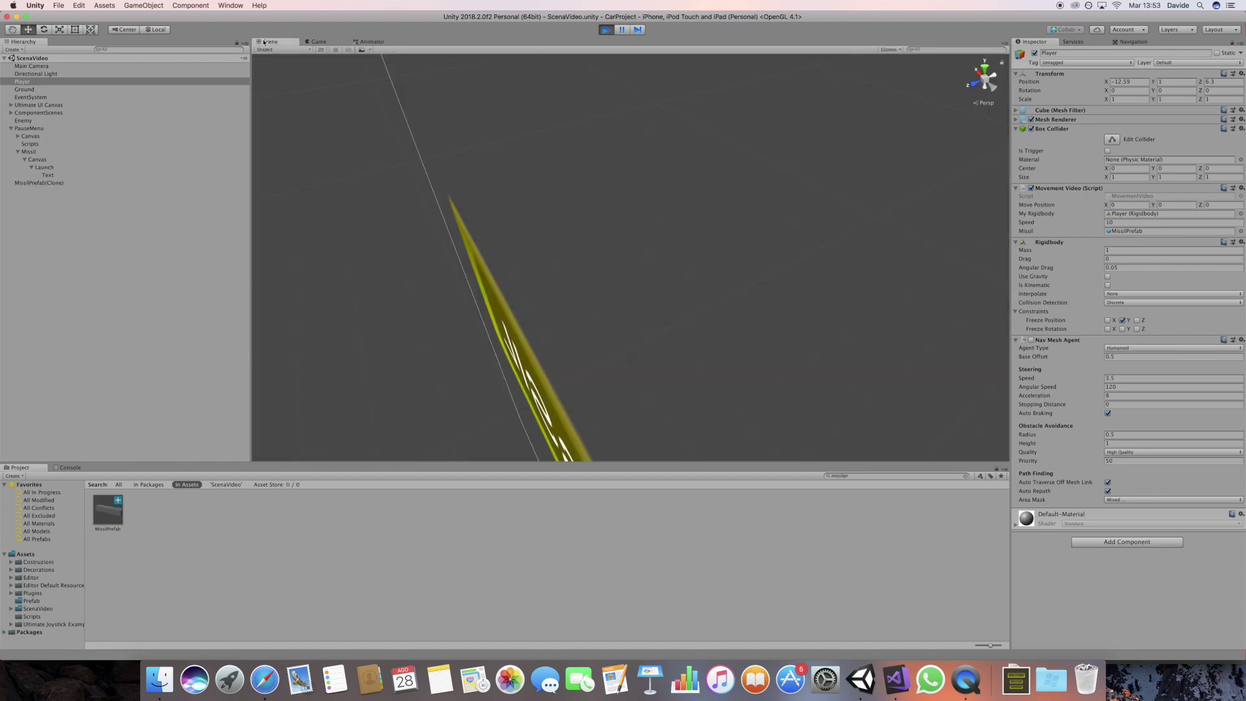
double_click(65, 183)
scroll(415, 192, "down", 10)
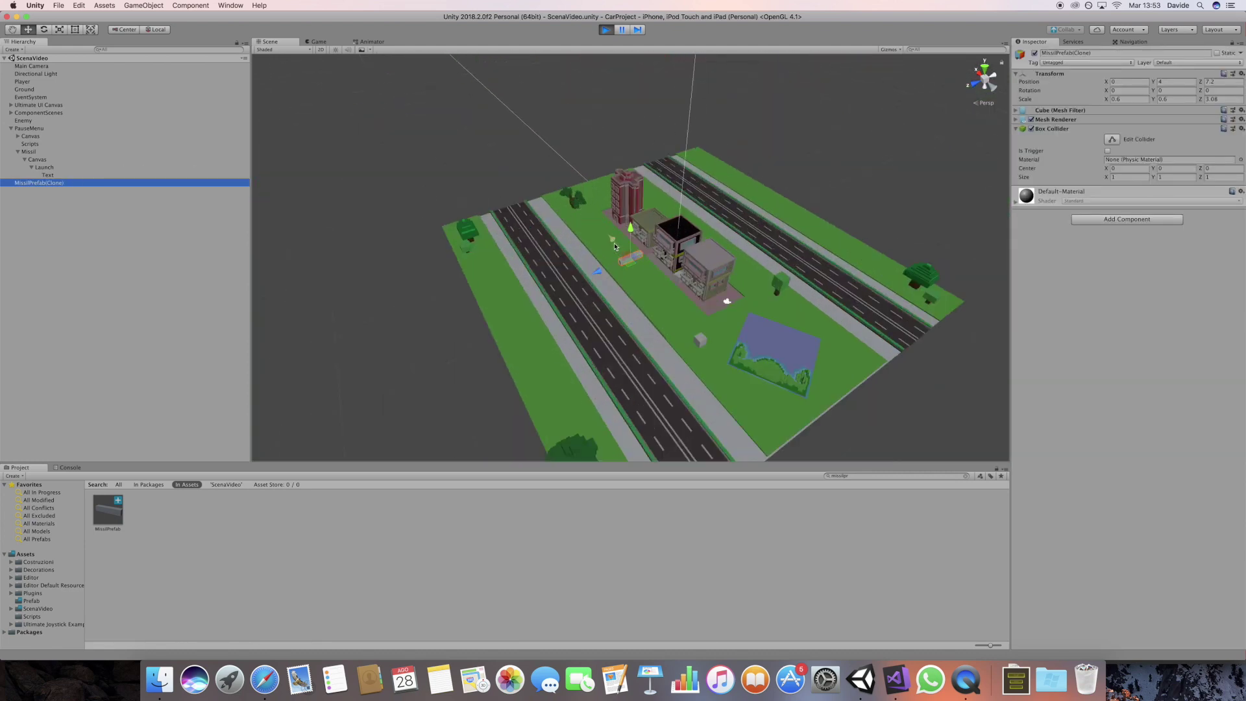
mouse_move(613, 240)
left_mouse_down()
mouse_move(675, 280)
mouse_move(651, 249)
left_mouse_up()
Restart the game, launch another missile to check its spawn point in the Scene view, and stop play mode.
left_click(609, 32)
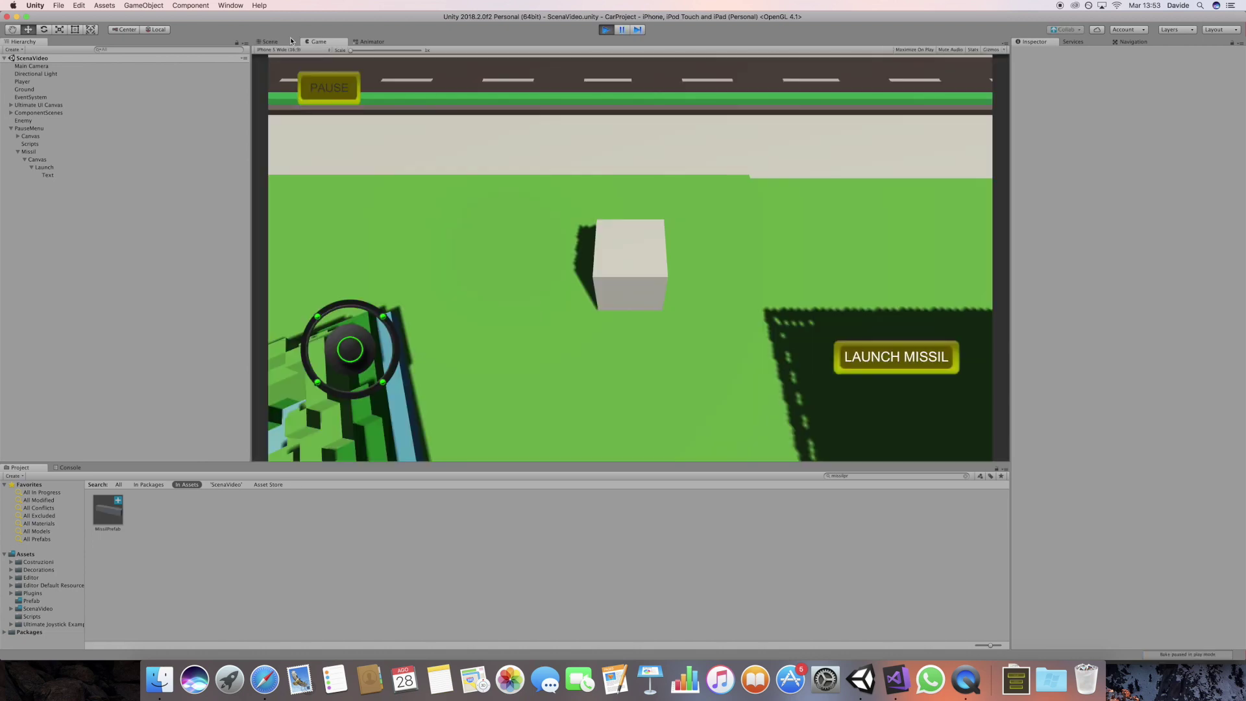
left_click(287, 41)
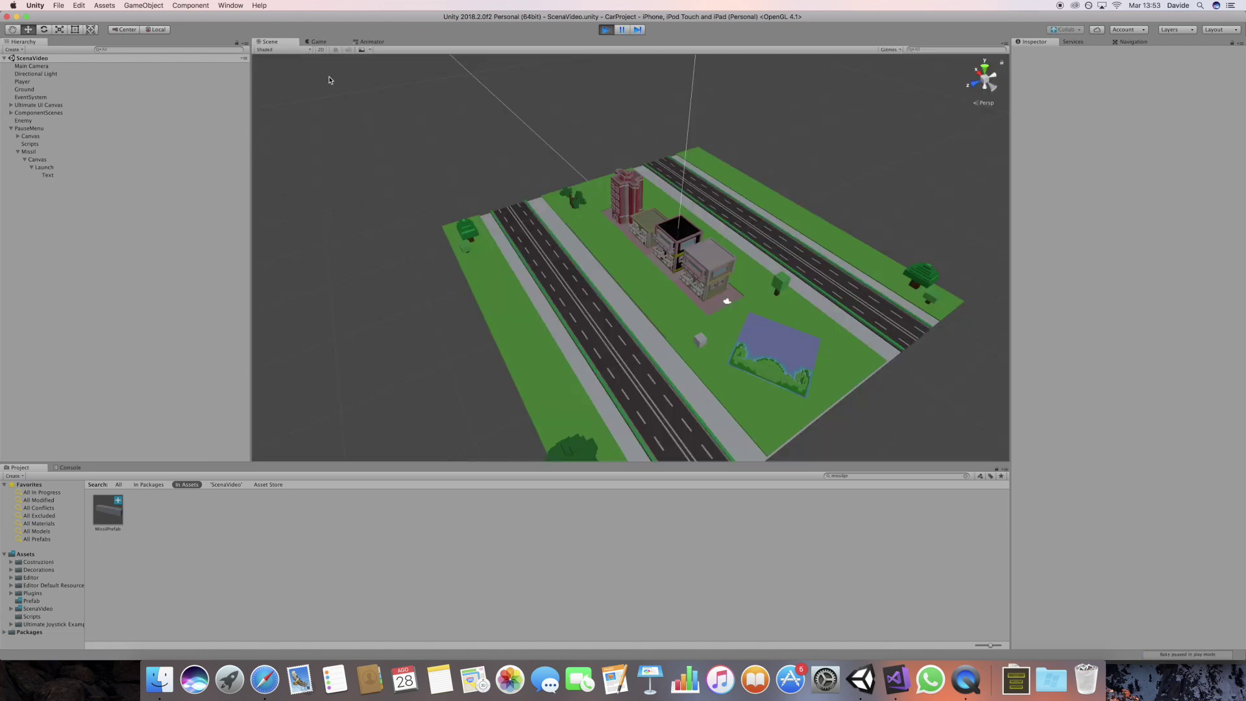
left_click(320, 41)
left_click(838, 371)
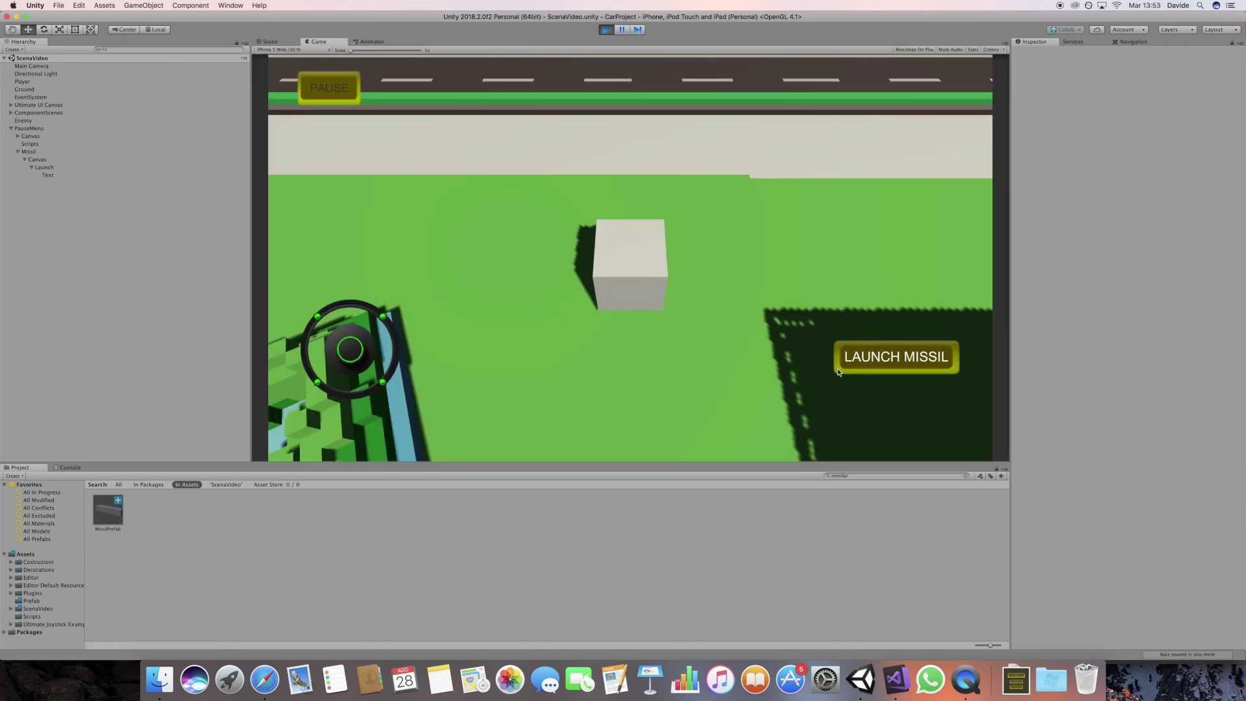
left_click(275, 42)
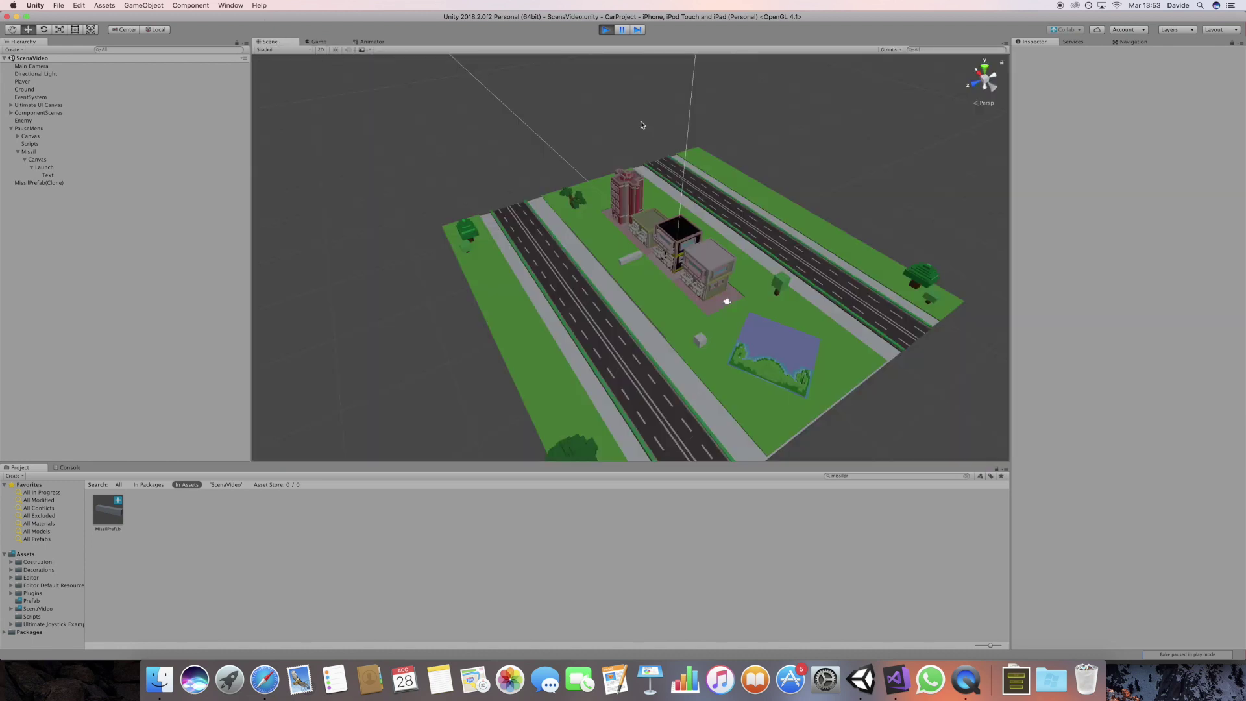
left_click(605, 30)
In Visual Studio, replace the Vector3 x argument in Shot() with gameObject.transform.position.x.
left_click(896, 679)
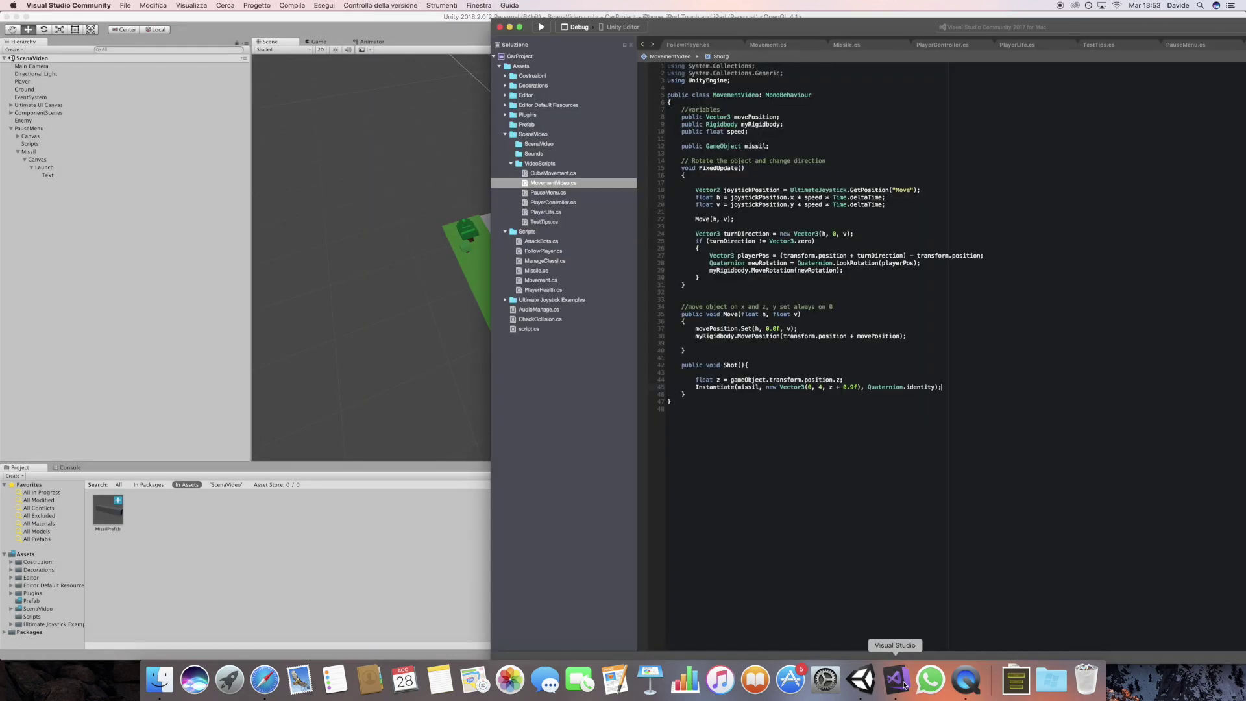
left_click(806, 388)
double_click(810, 388)
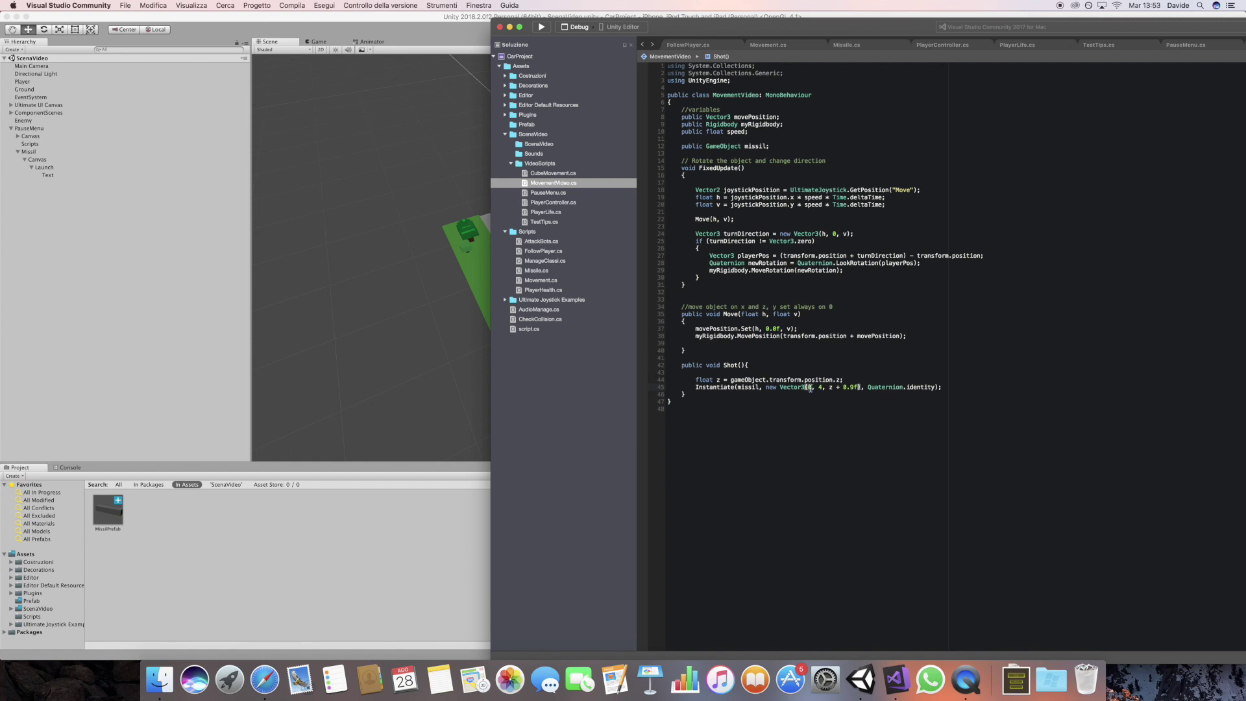
type("game")
type("Object.transform.p")
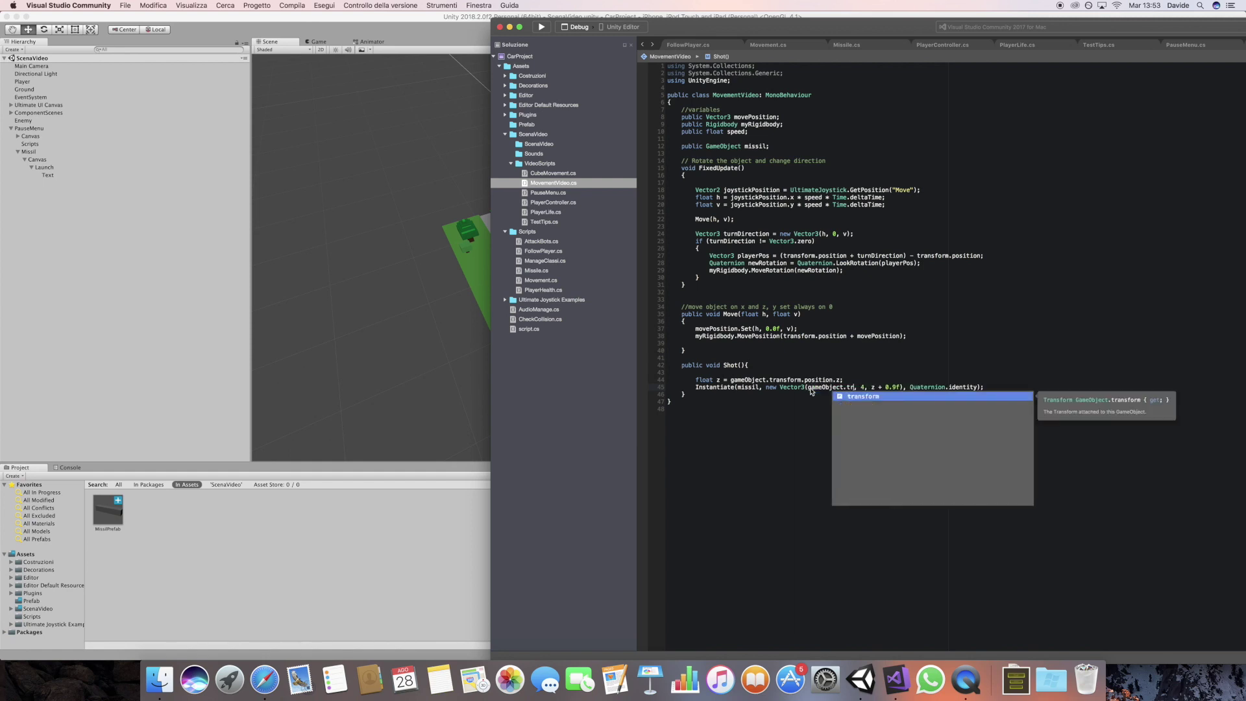
type("osition.x")
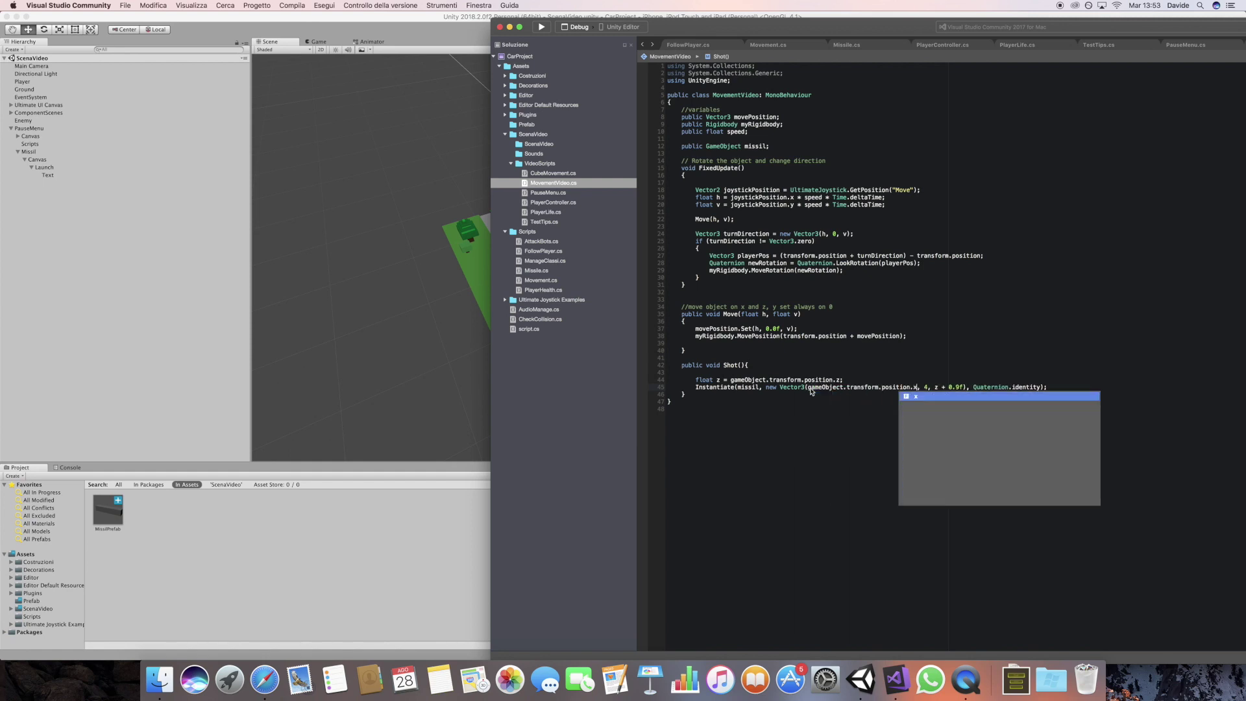
Back in Unity, test the missile's alignment with the Player from a low side view, and stop the game.
left_click(440, 523)
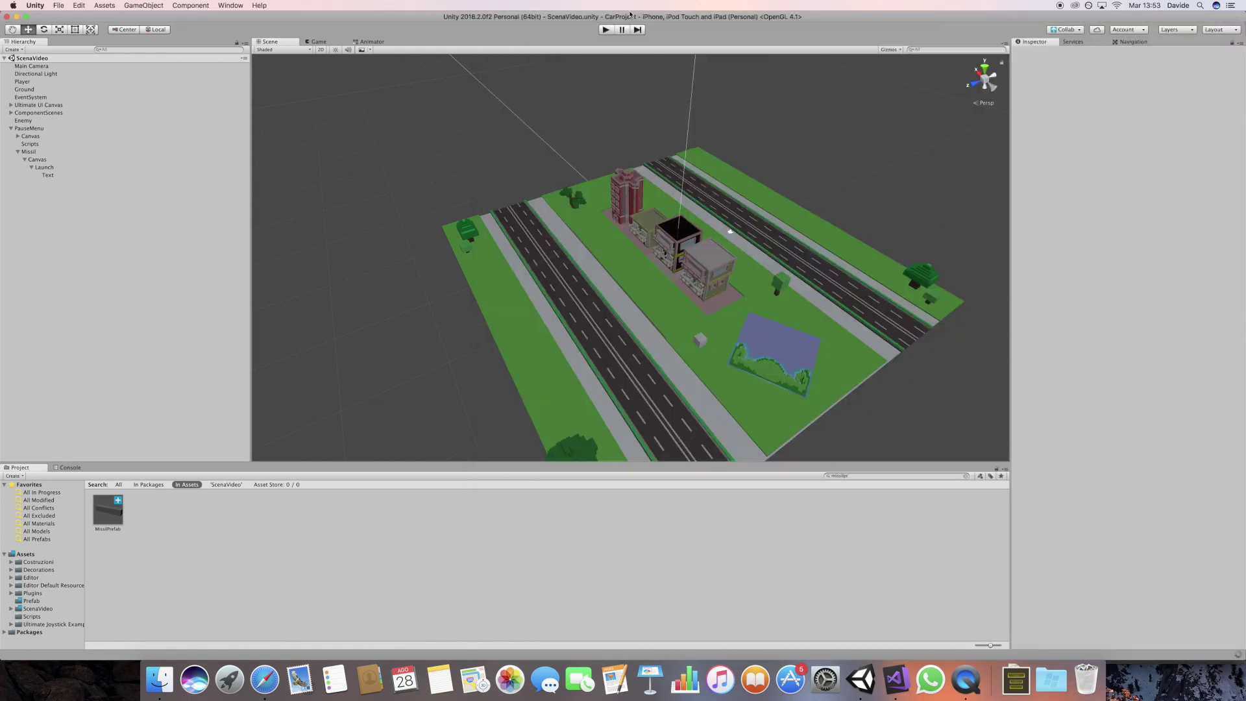
left_click(607, 30)
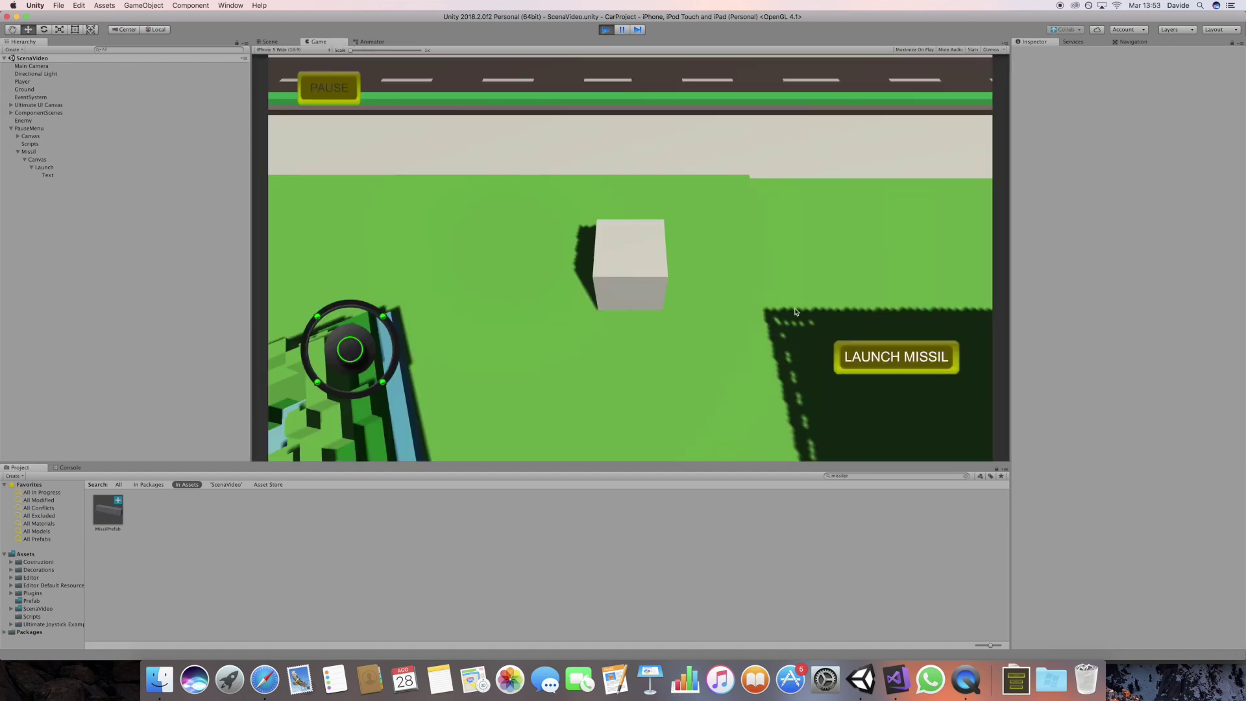
left_click(837, 351)
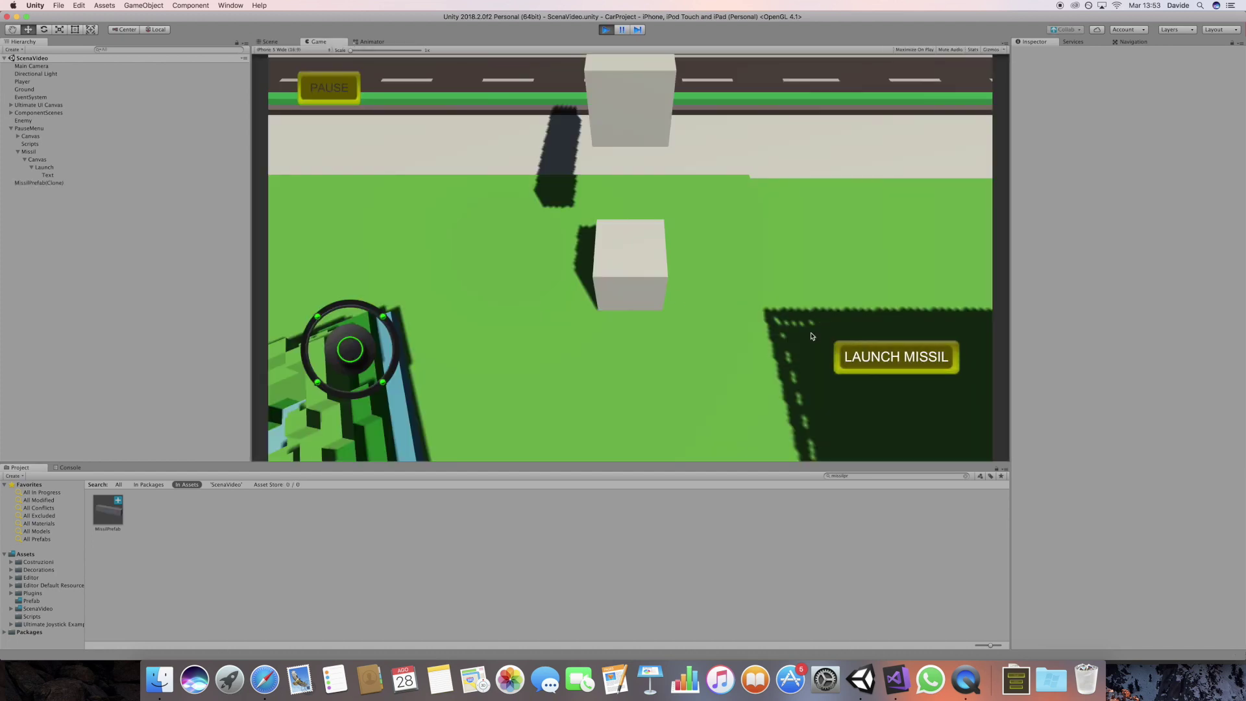
left_click(290, 41)
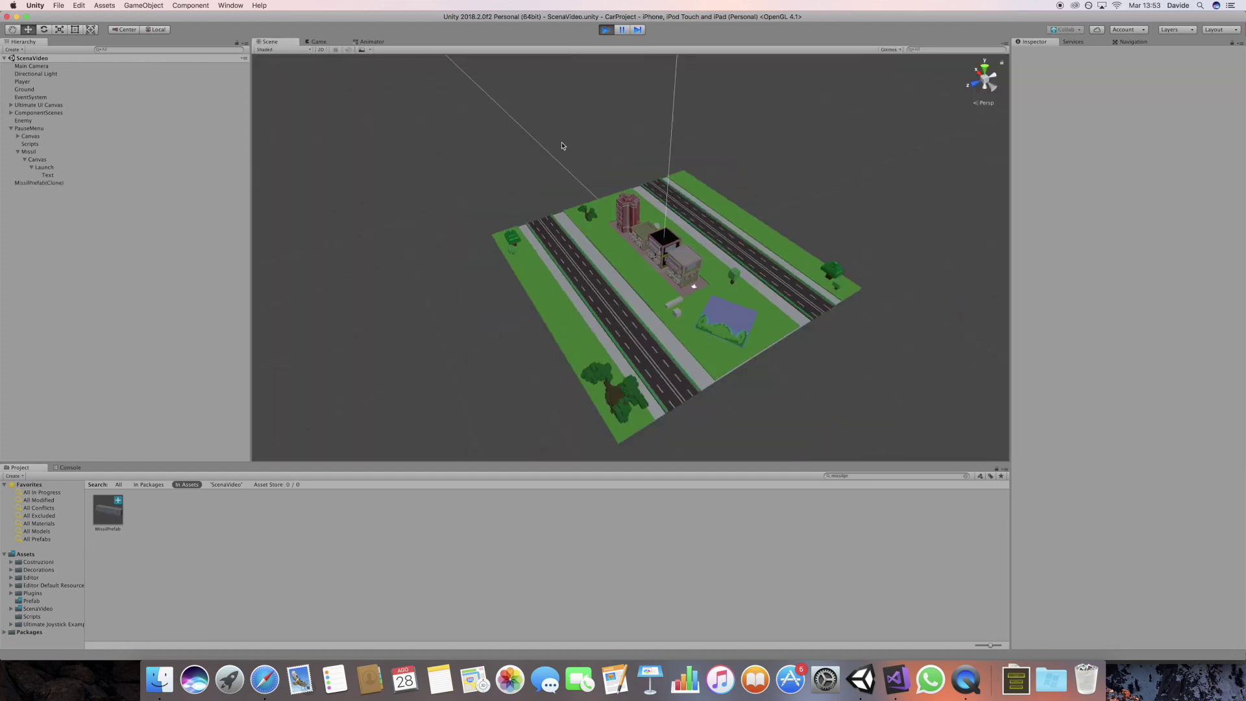
left_click_drag(712, 297, 635, 189, "alt")
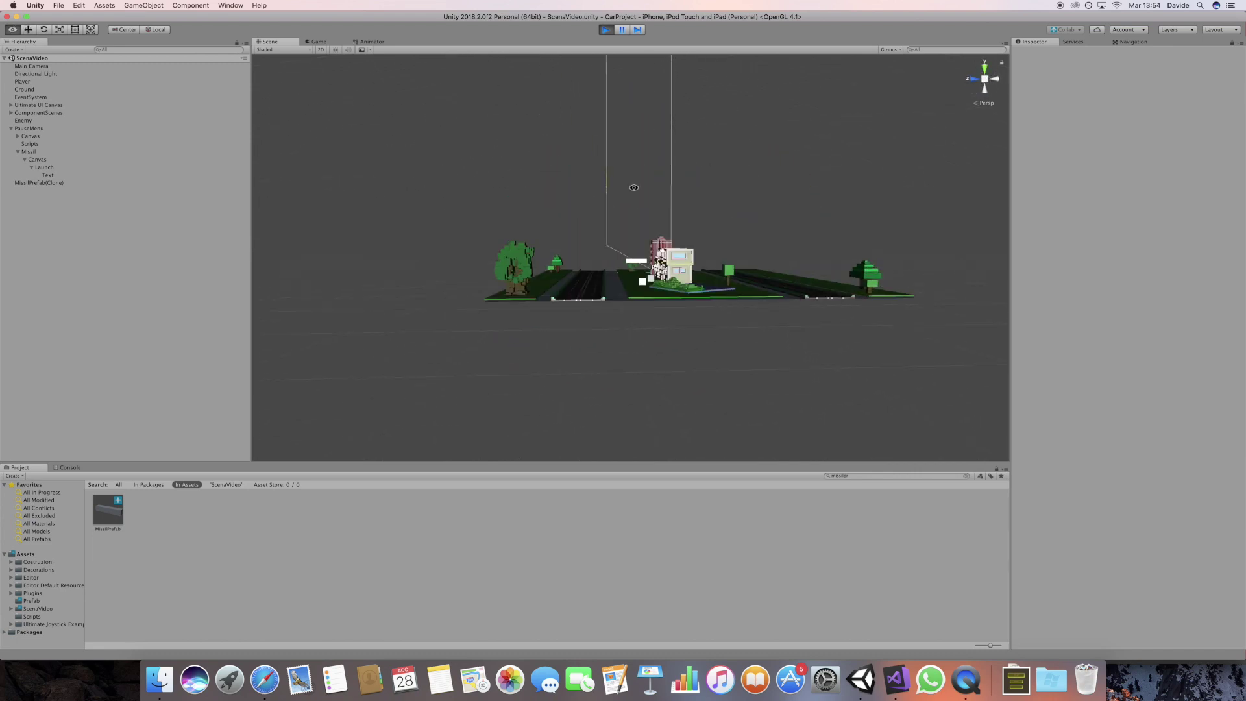
left_click(605, 29)
In Visual Studio, set the missile's spawn height to 3 and its z offset to 2f, and save the script.
left_click(896, 679)
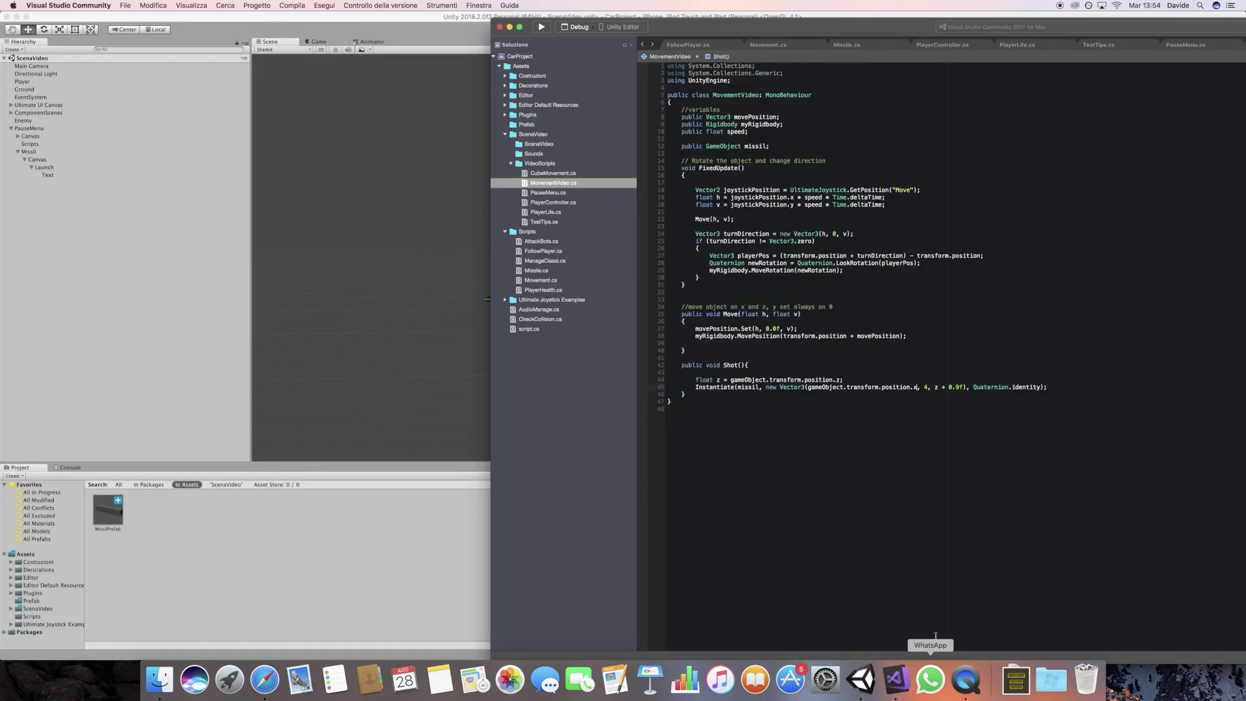
double_click(927, 387)
type("3")
left_click_drag(960, 390, 949, 388)
type("2")
key("super+s")
Return to Unity, launch a missile in play mode, examine its height and distance from above, and stop the game.
left_click(464, 314)
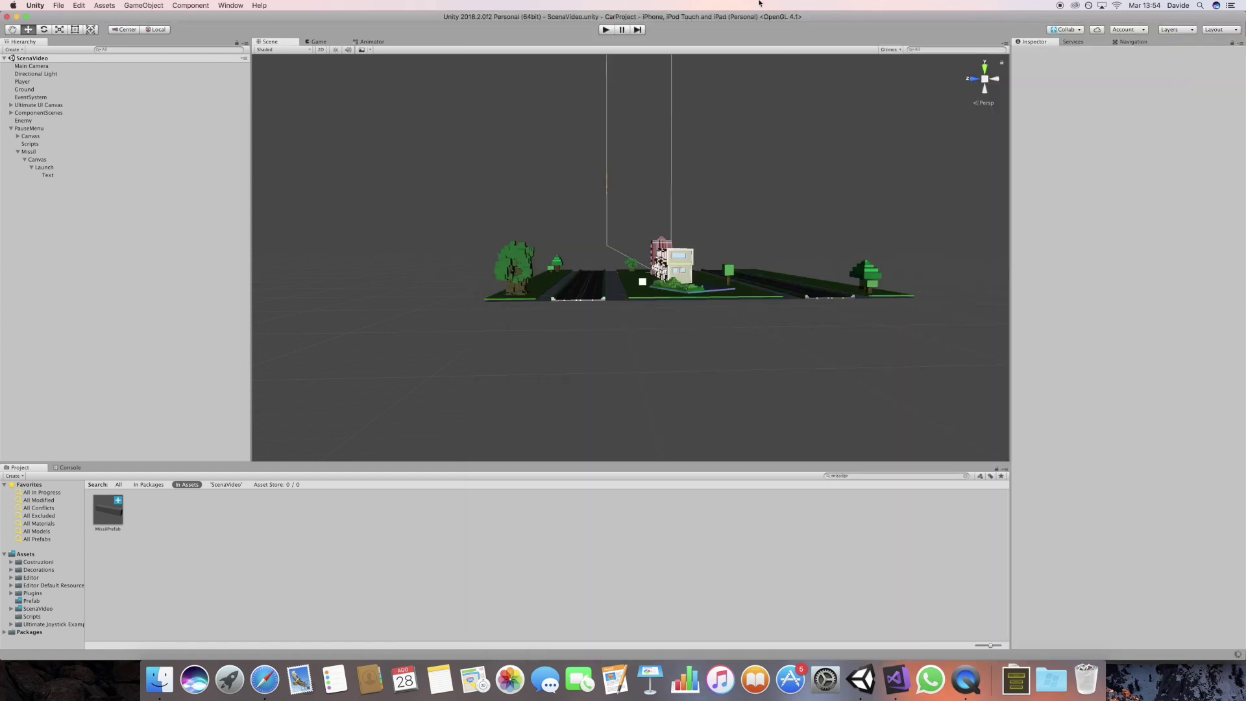
left_click(607, 29)
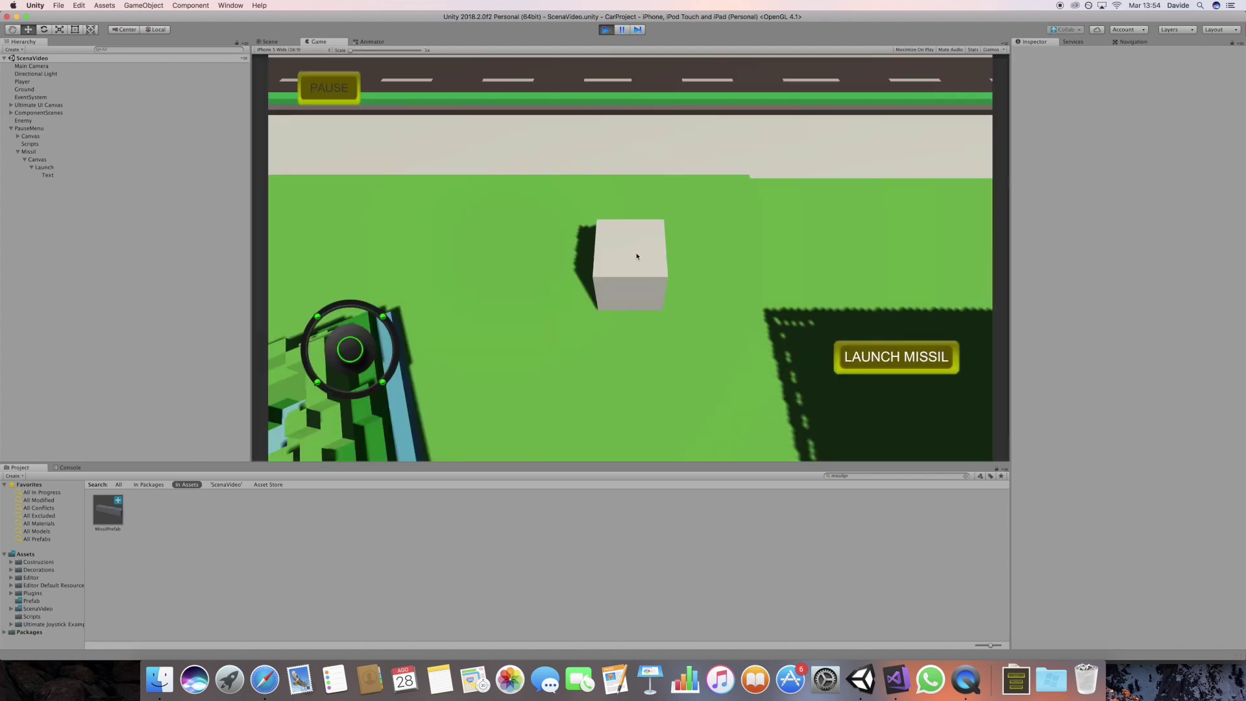
left_click(912, 368)
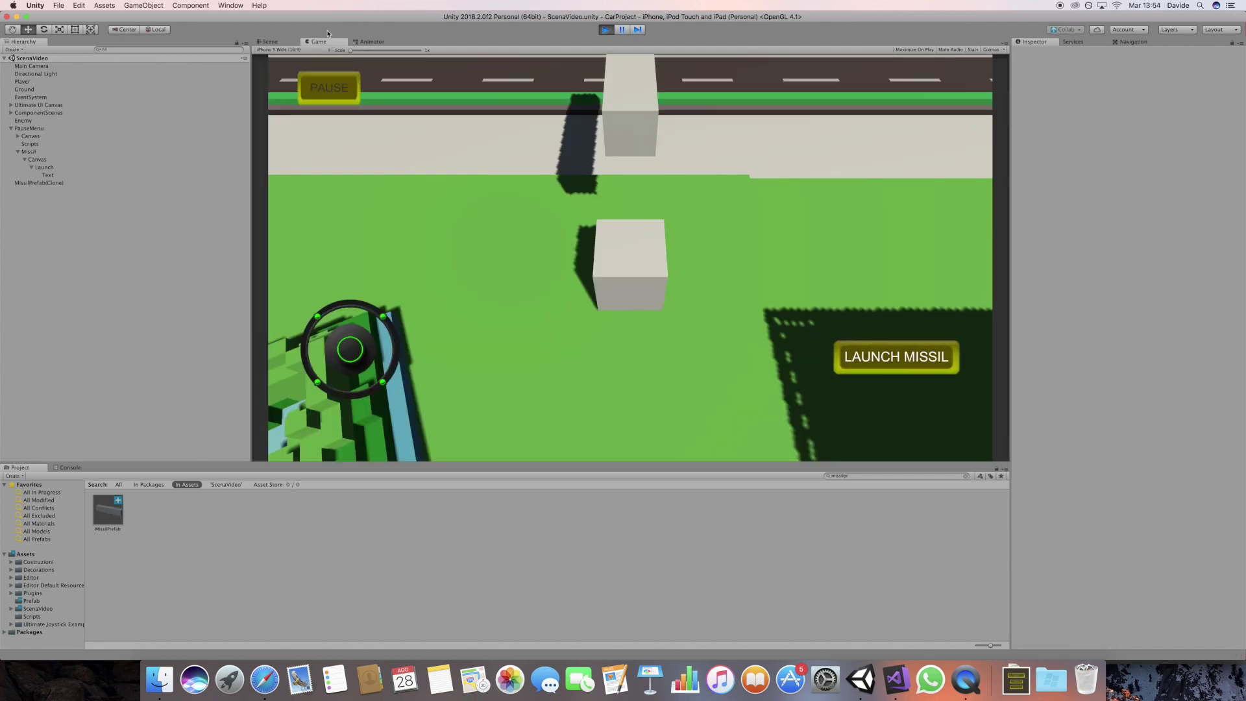
left_click(268, 42)
left_click_drag(671, 234, 668, 279, "alt")
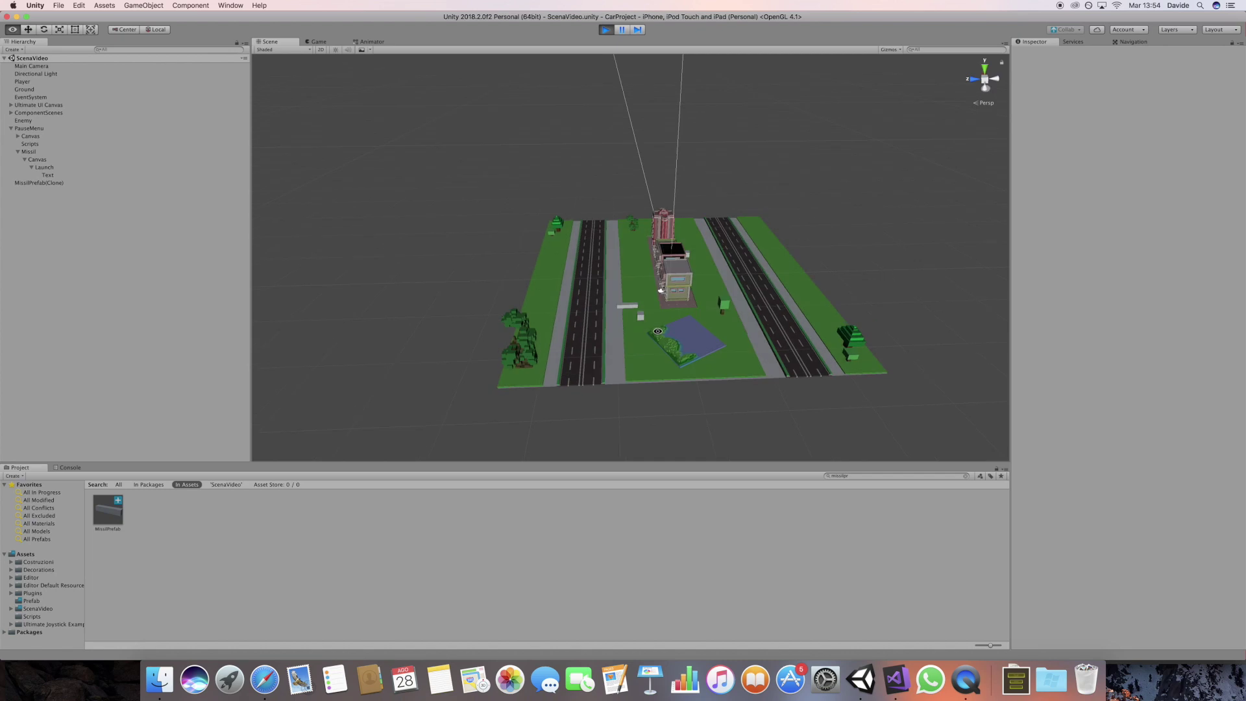
left_click(606, 29)
In Visual Studio, change the z argument of the missile's Vector3 from an added offset to z -1f.
left_click(896, 679)
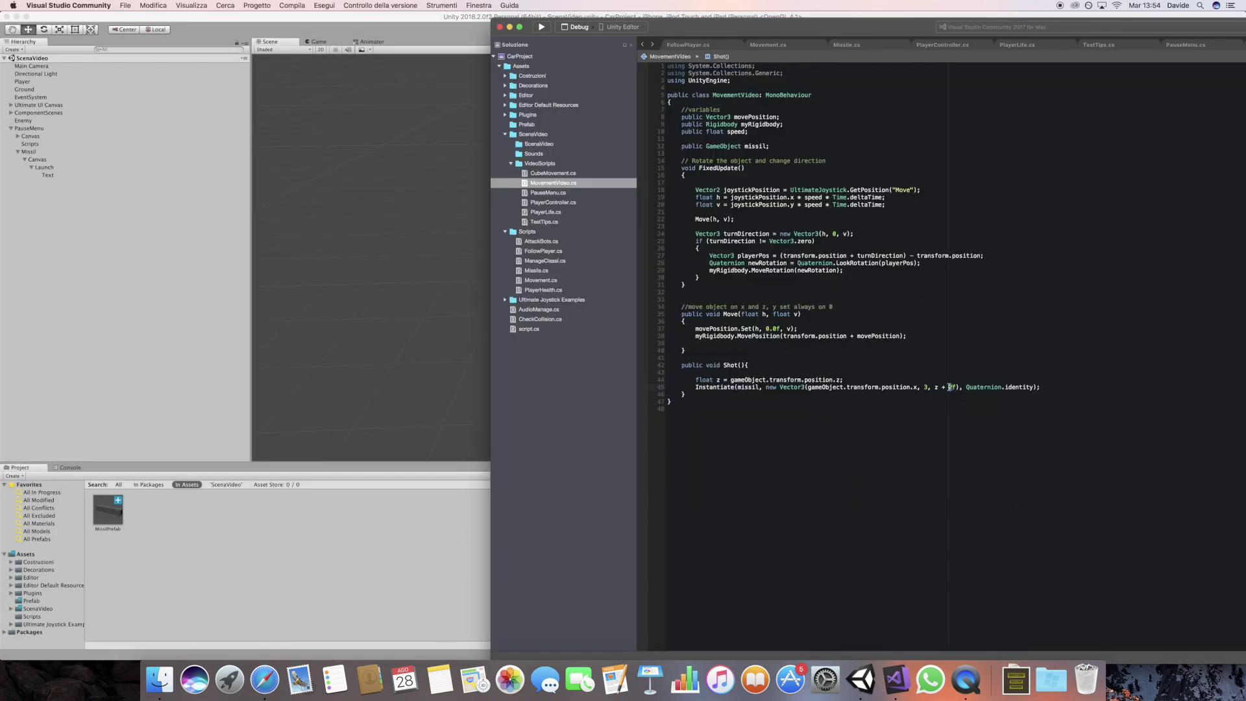
left_click(948, 387)
key("Delete")
type("-1")
left_click(947, 387)
key("BackSpace")
key("BackSpace")
Switch to Unity, run the game, and launch a missile to check the new z offset.
left_click(420, 538)
left_click(605, 30)
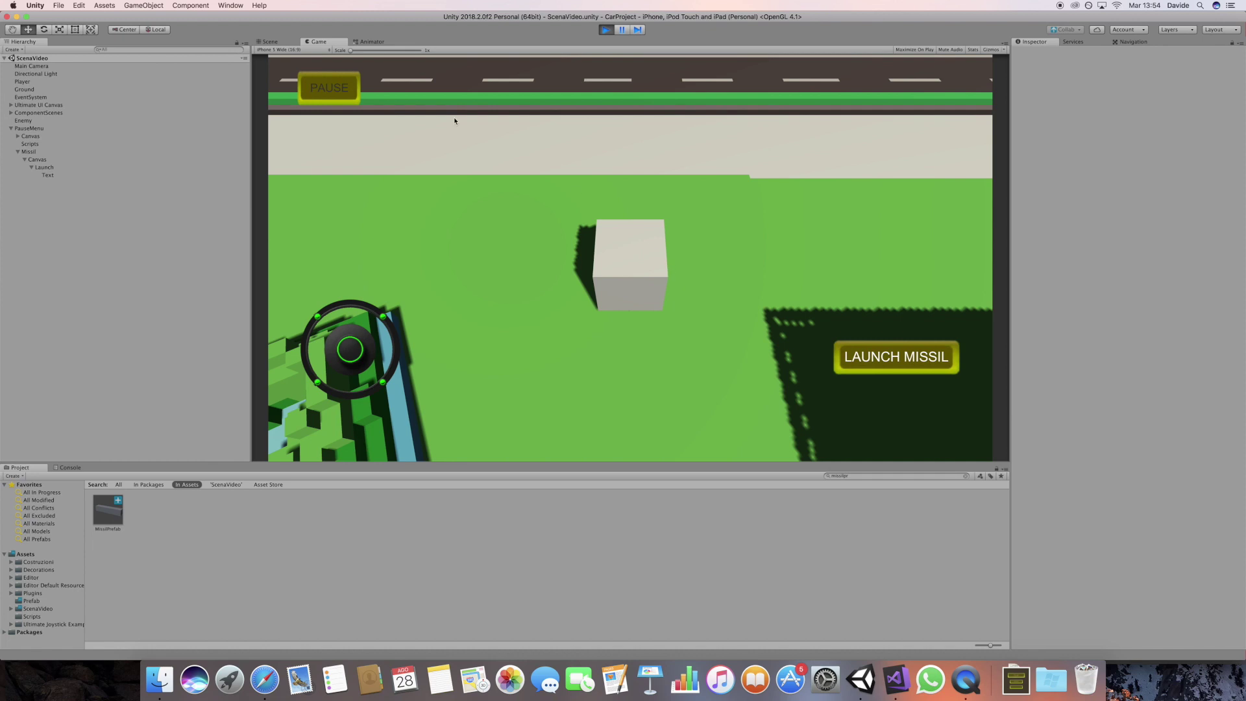
left_click(954, 372)
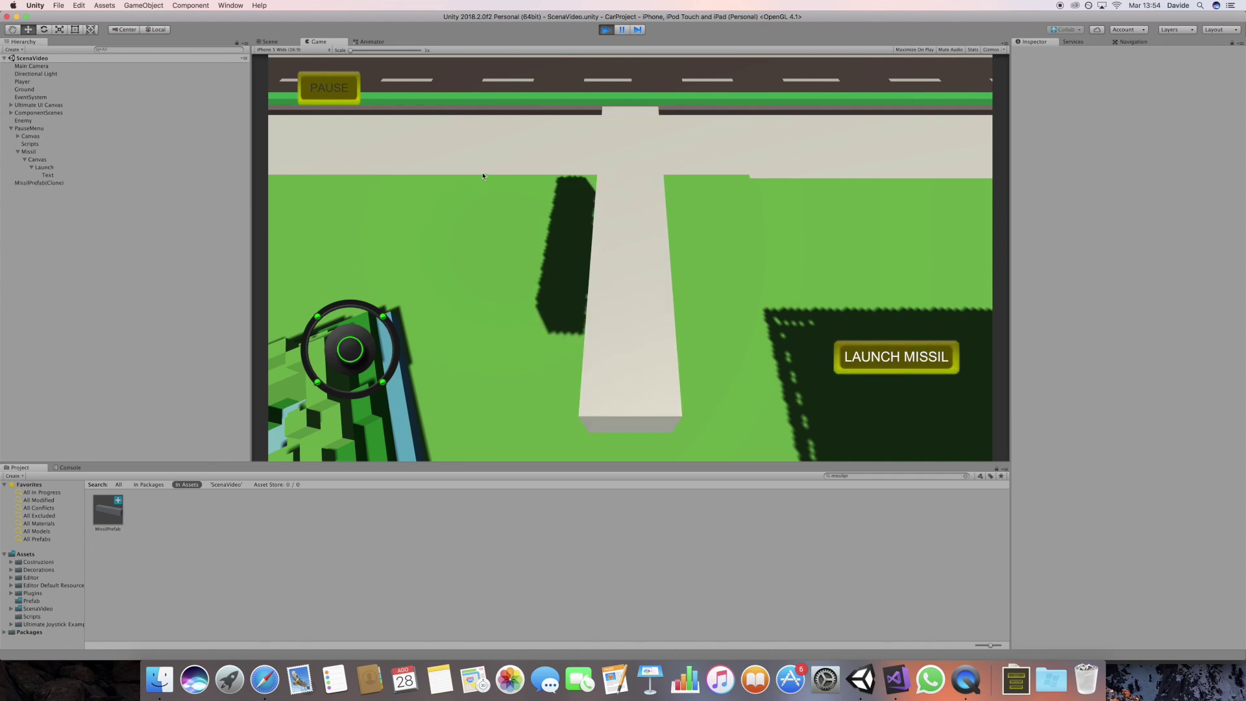
Examine the launched missile in the Scene view, stop the game, and select the MissilPrefab asset.
left_click(286, 42)
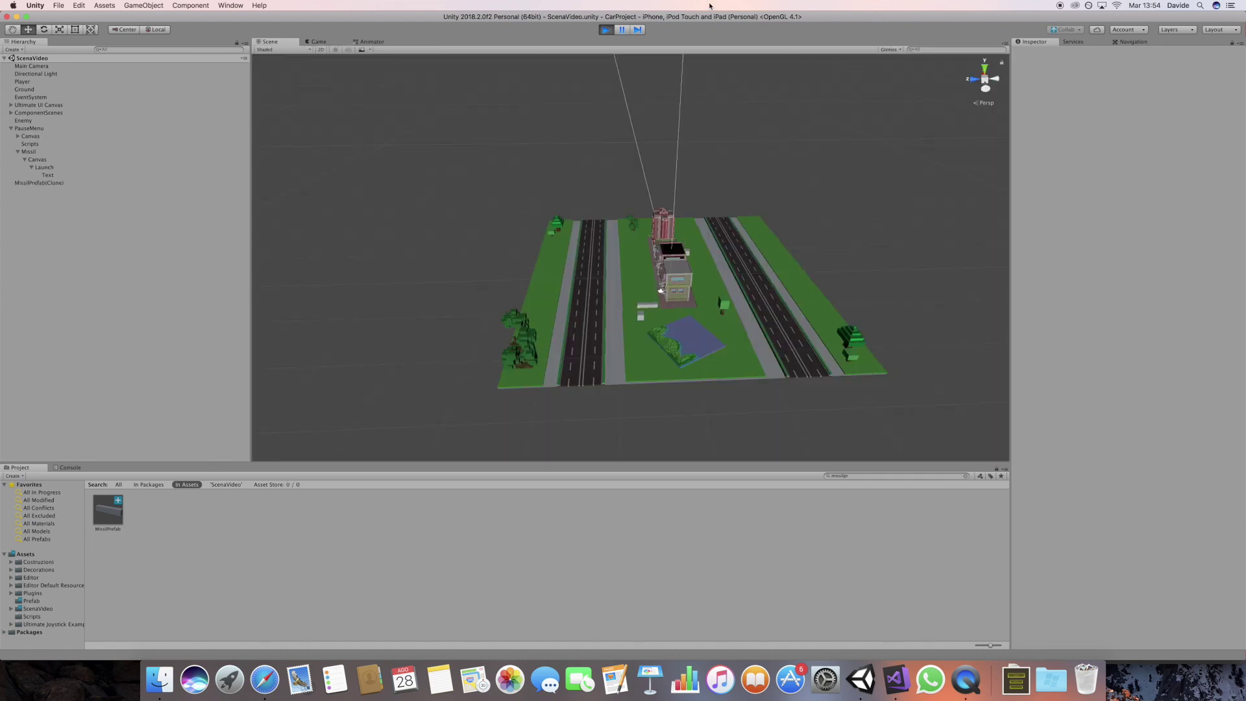
left_click(605, 30)
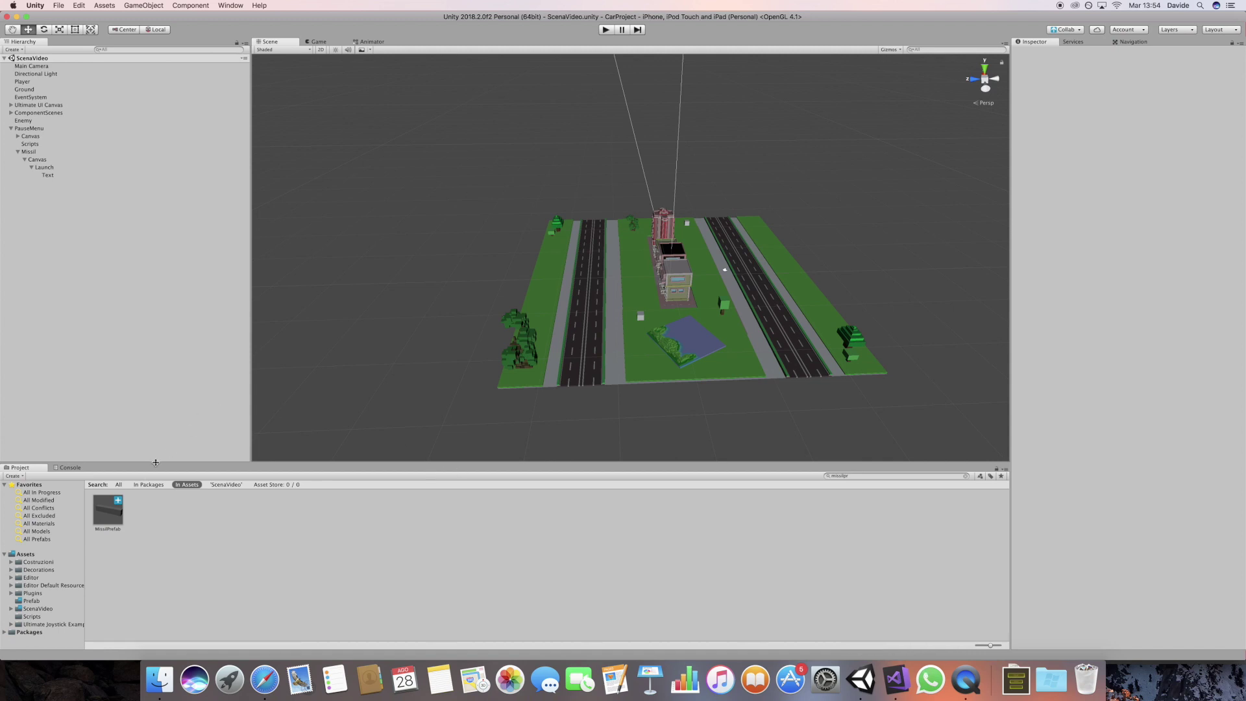
left_click(108, 510)
left_click(1135, 223)
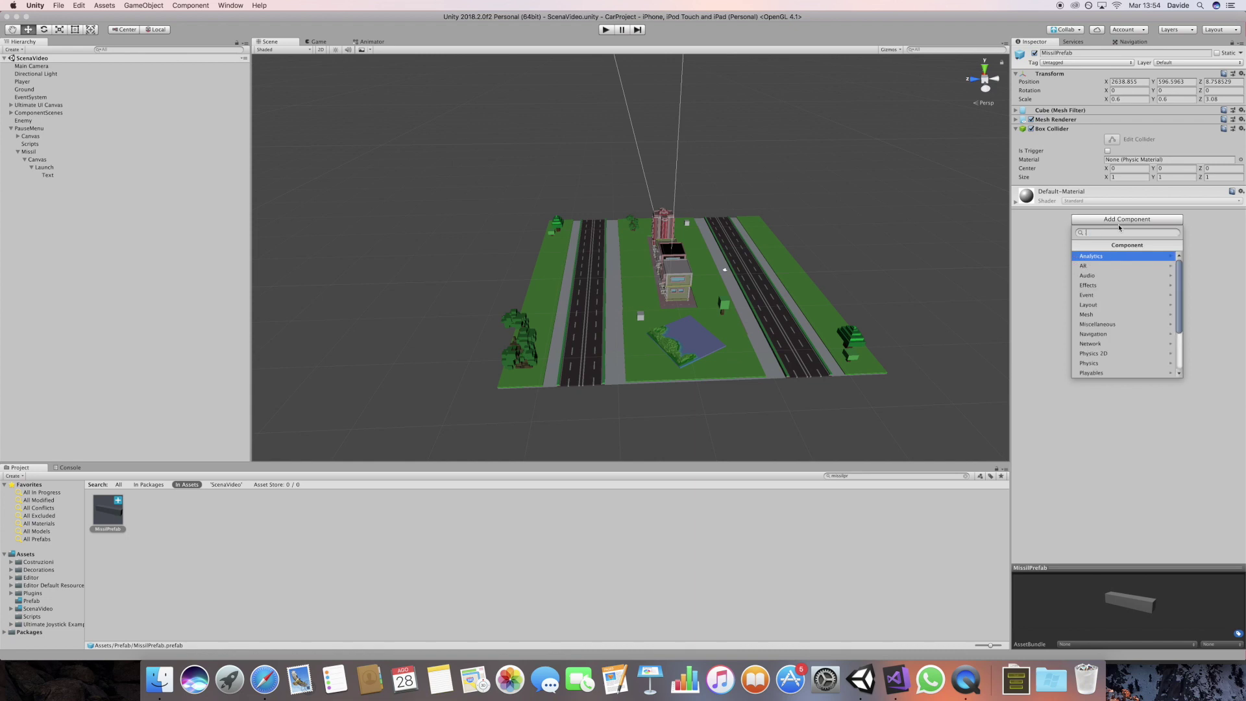
key("Down")
key("Down")
key("Down")
key("Down")
key("Down")
key("Down")
key("Down")
key("Down")
key("Down")
key("Down")
key("Down")
key("Down")
key("Down")
key("Down")
key("Down")
key("Down")
key("Down")
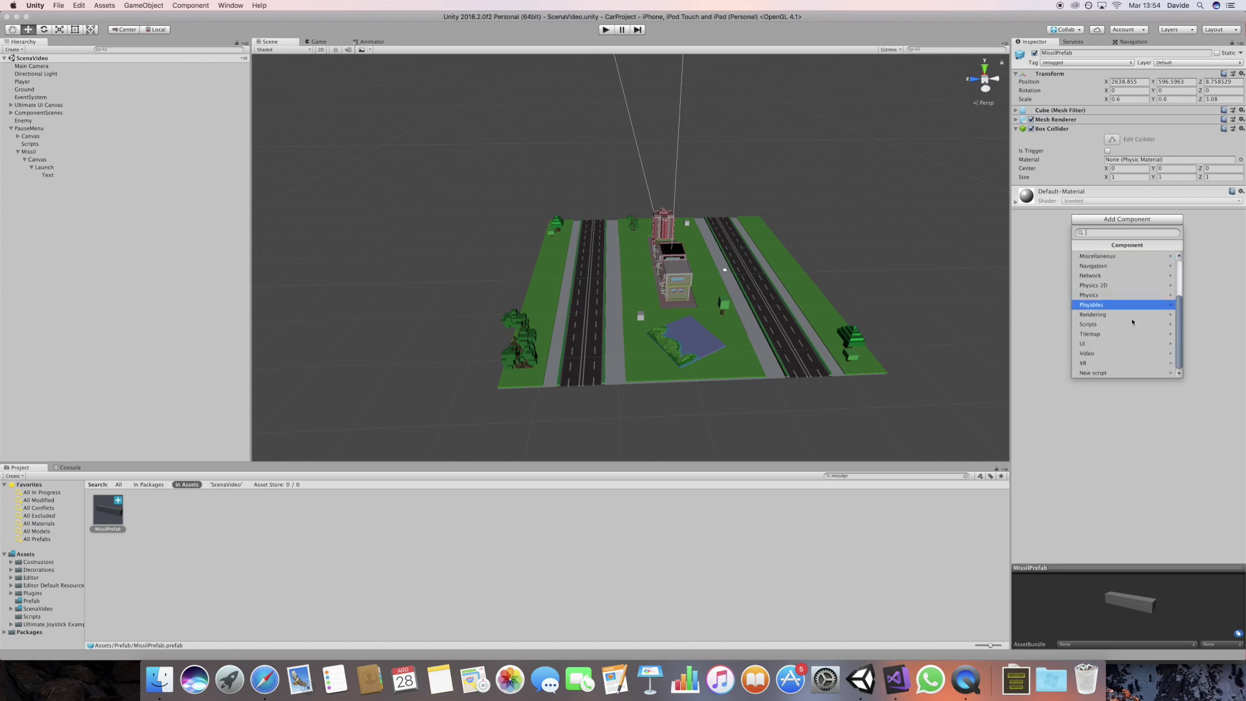
left_click(155, 520)
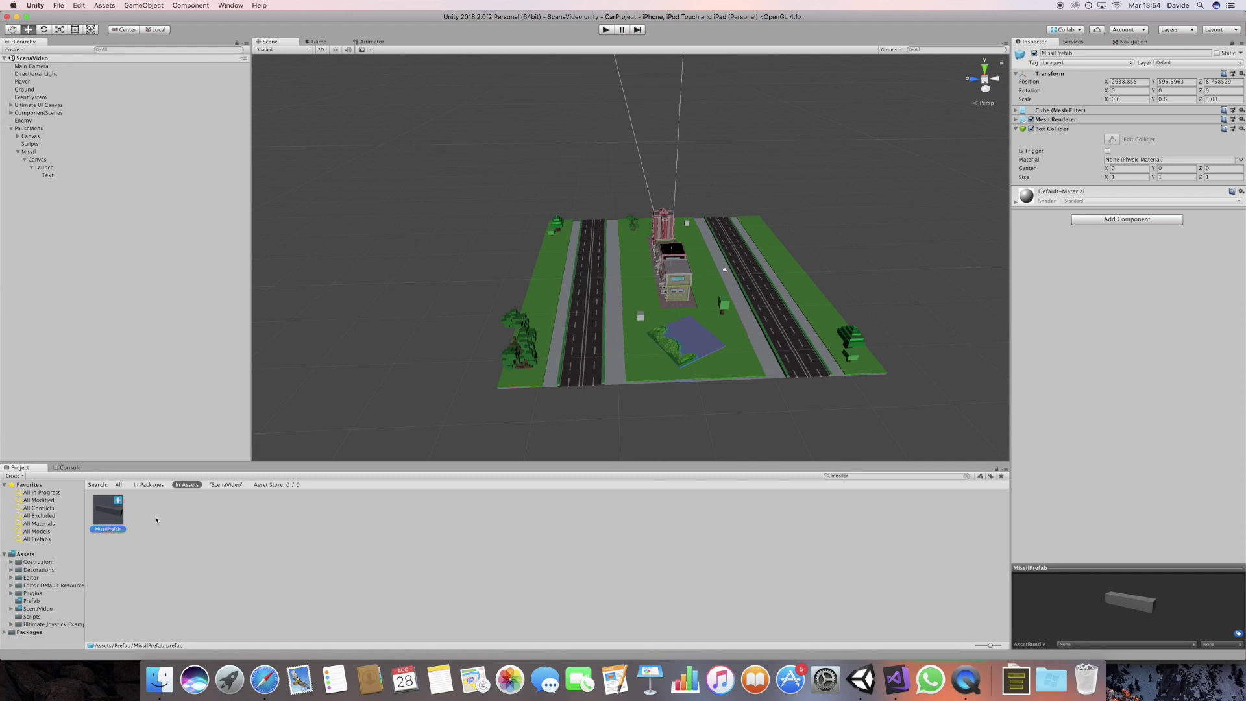
Find the Missile script by searching the project assets for "mi" and attach it to MissilPrefab.
left_click(32, 616)
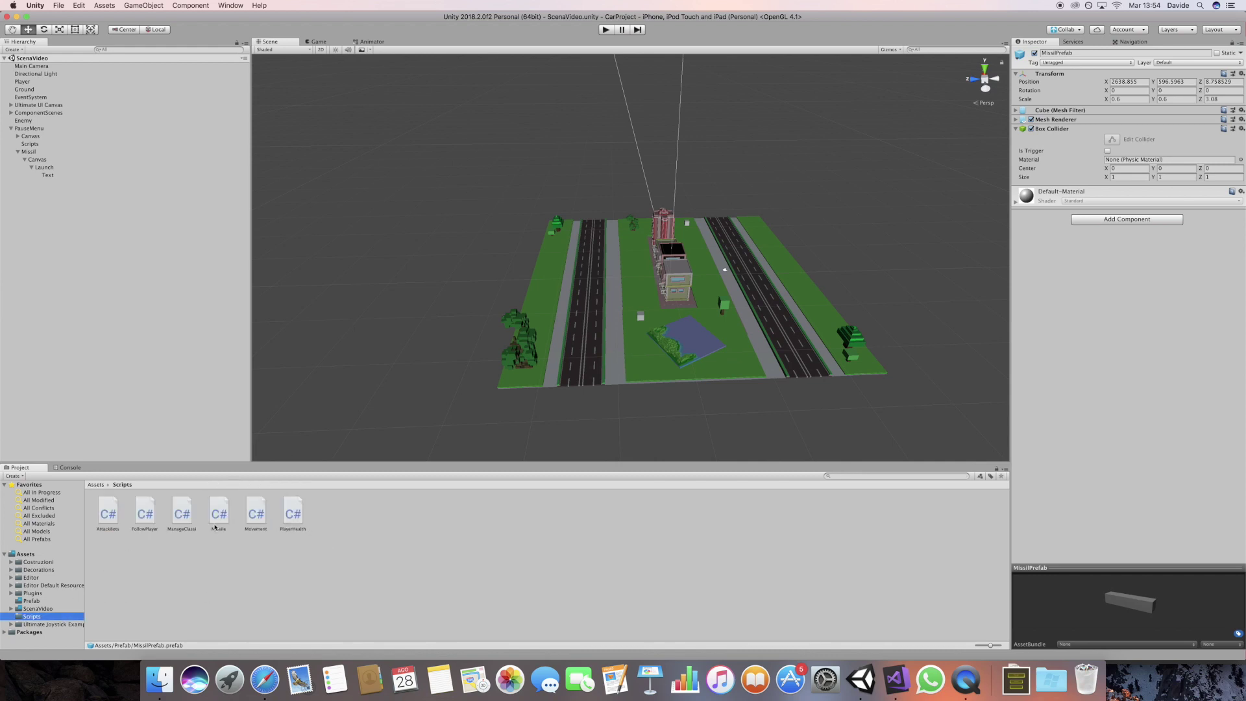
left_click(867, 476)
type("mi")
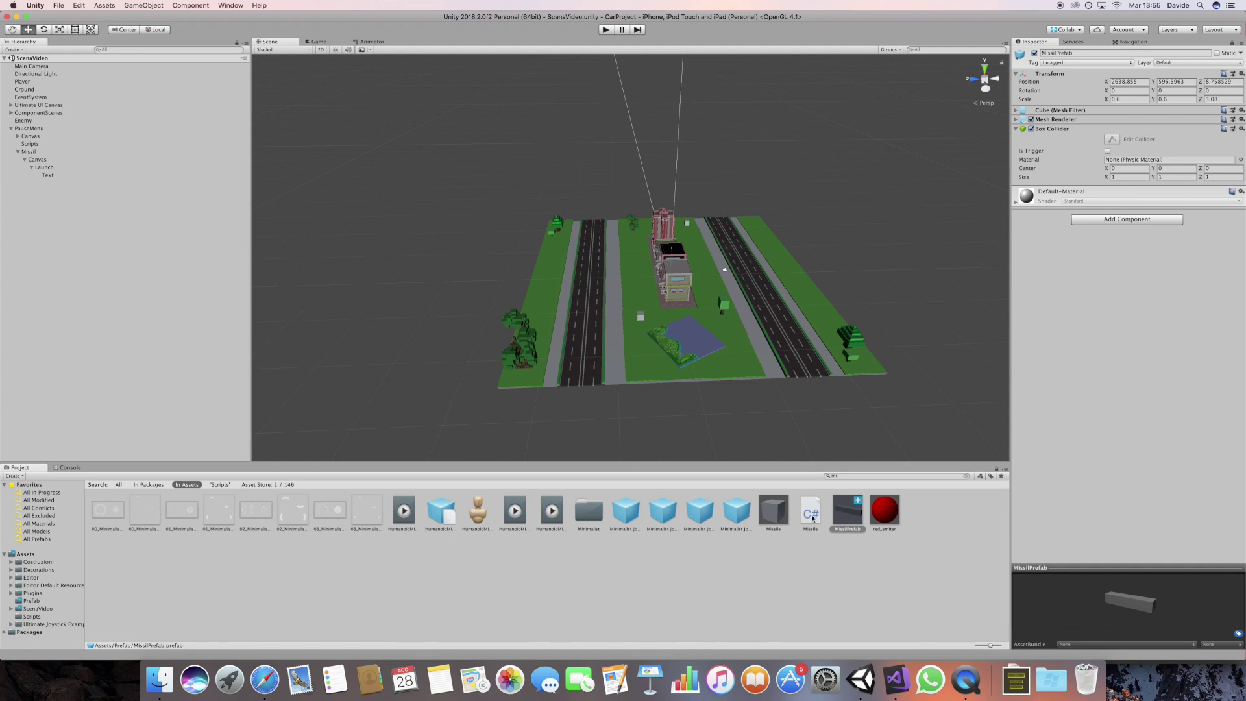
left_click_drag(815, 517, 1056, 350)
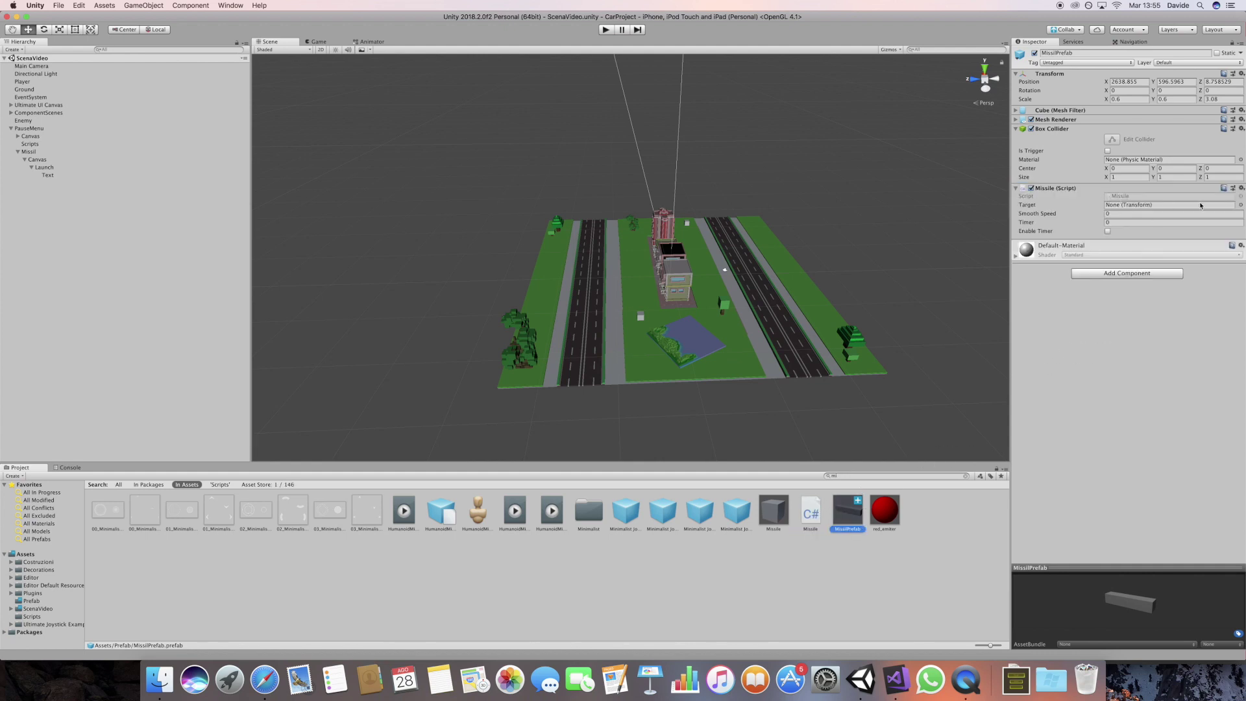
Open the attached Missile script in Visual Studio, examine its target-finding and movement code, and return to Unity.
left_click(1241, 189)
left_click(1224, 266)
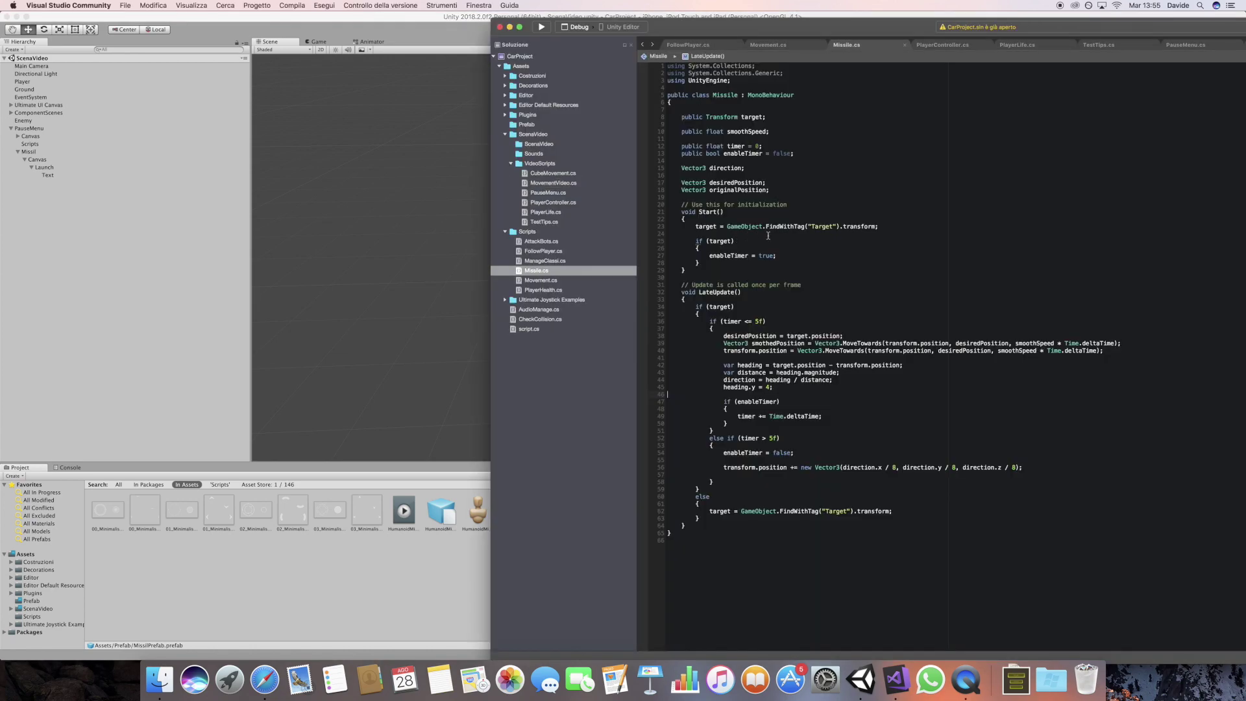
left_click_drag(682, 112, 861, 527)
left_click(861, 527)
left_click(445, 607)
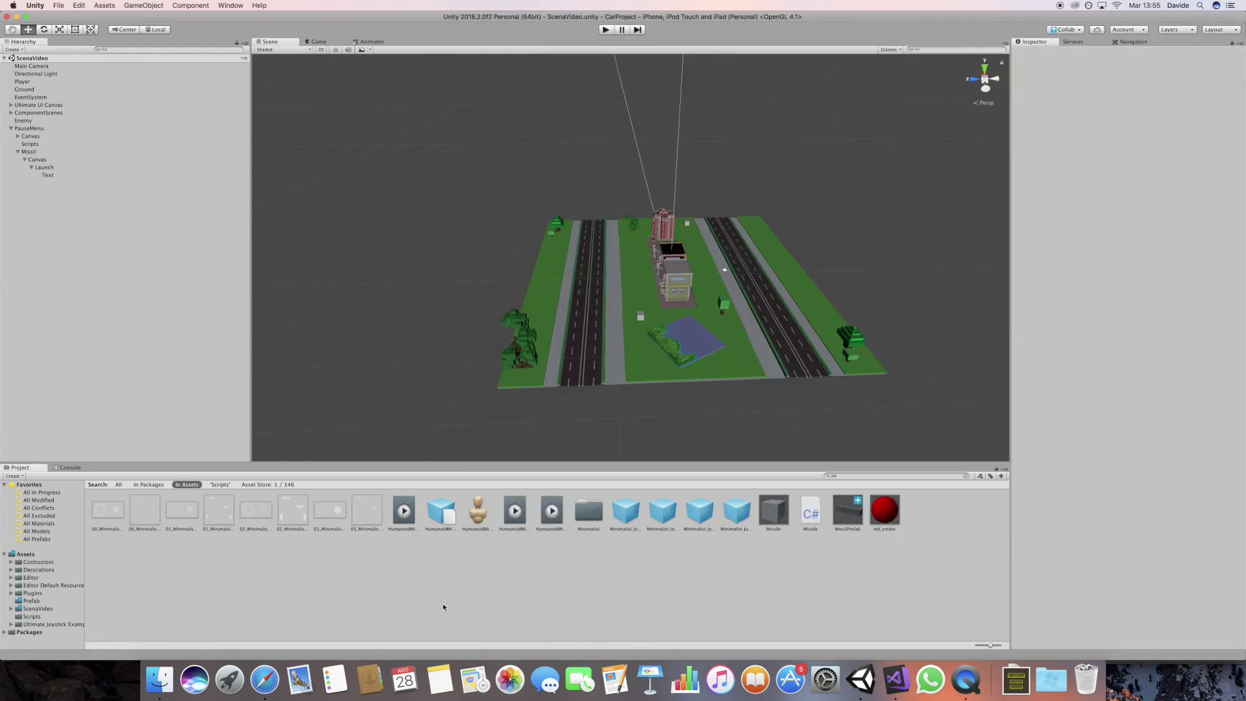
Run the game, launch a missile to test the attached Missile script, and stop the game.
left_click(606, 30)
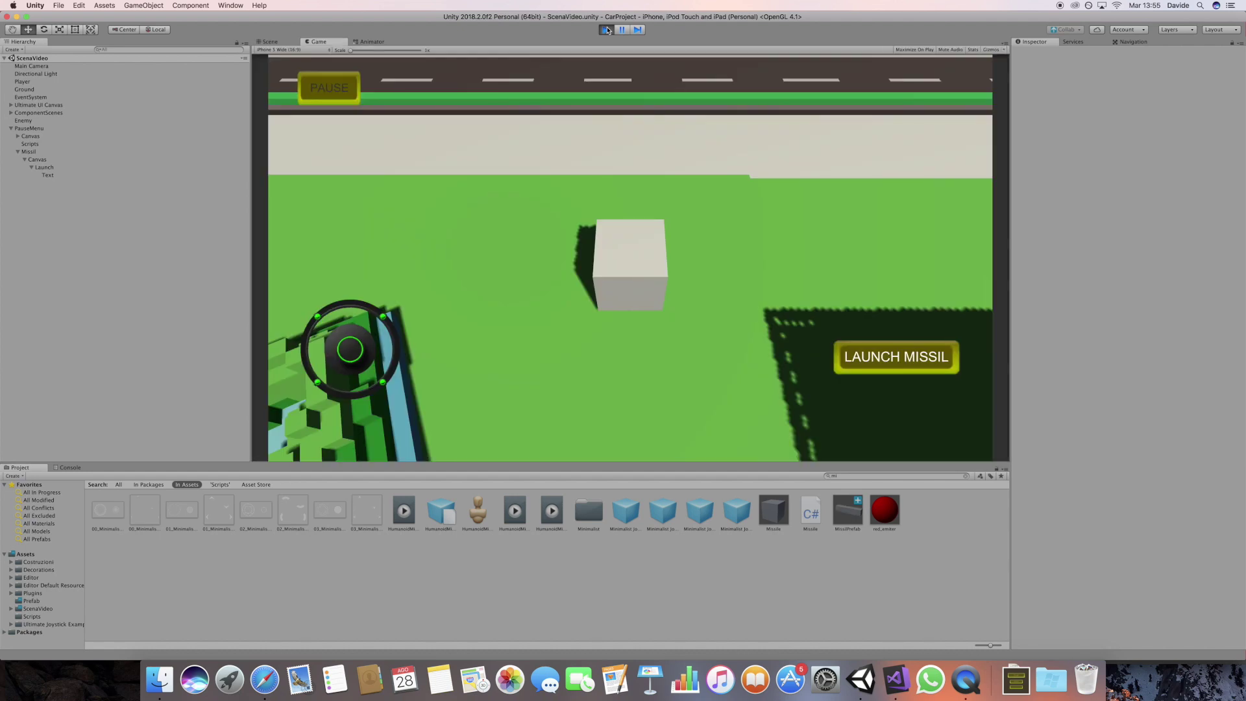
left_click(896, 363)
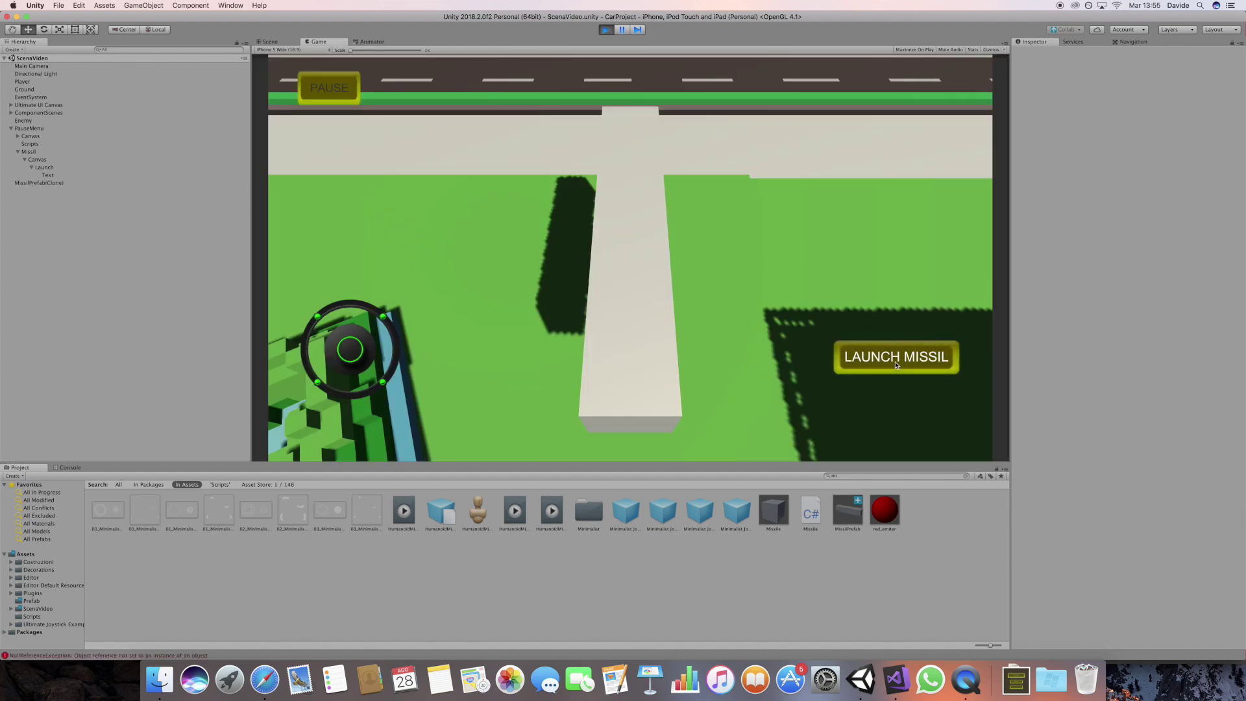
left_click(606, 29)
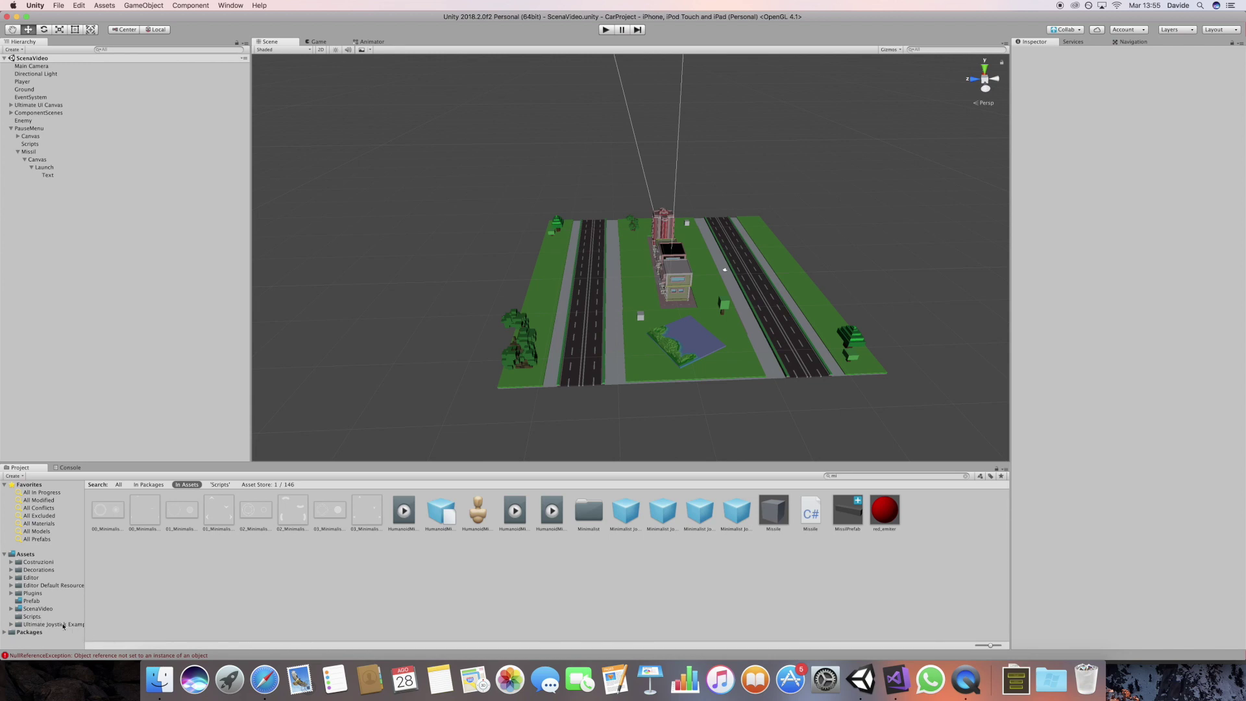
Check MissilPrefab in the Prefab folder, trace a logged LateUpdate error to its line in Missile.cs, and return to Unity.
left_click(40, 602)
left_click(155, 519)
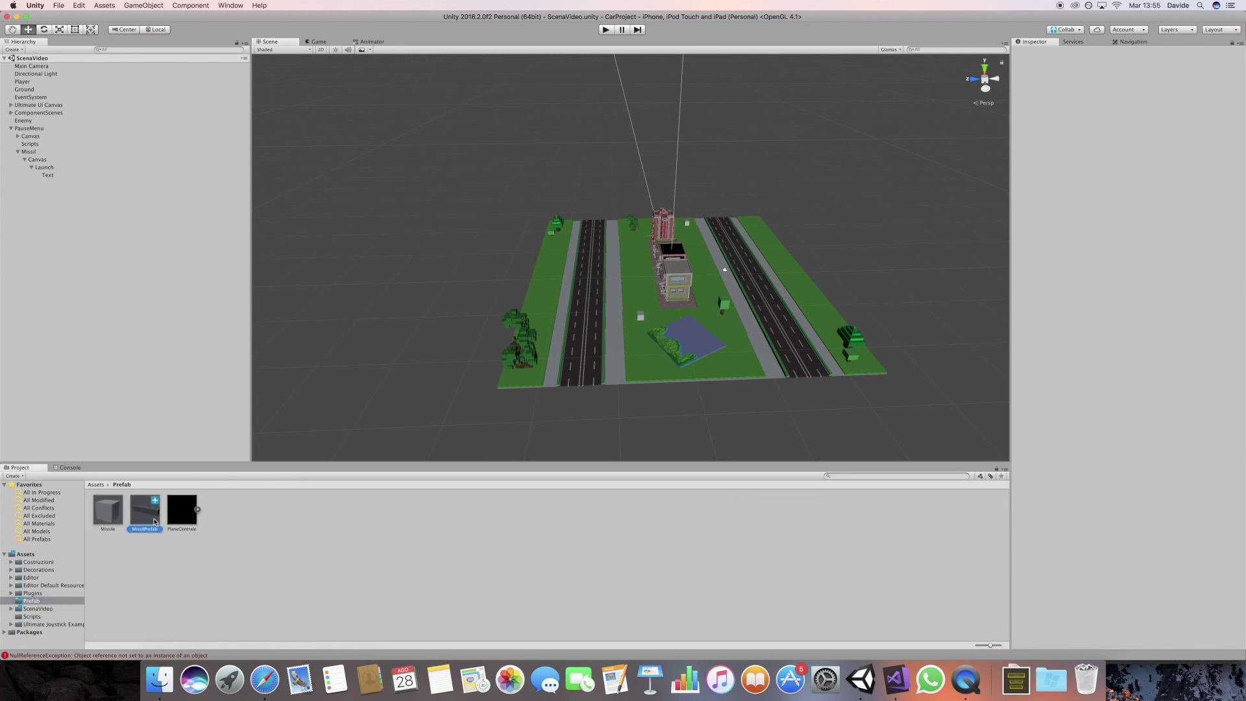
left_click(66, 468)
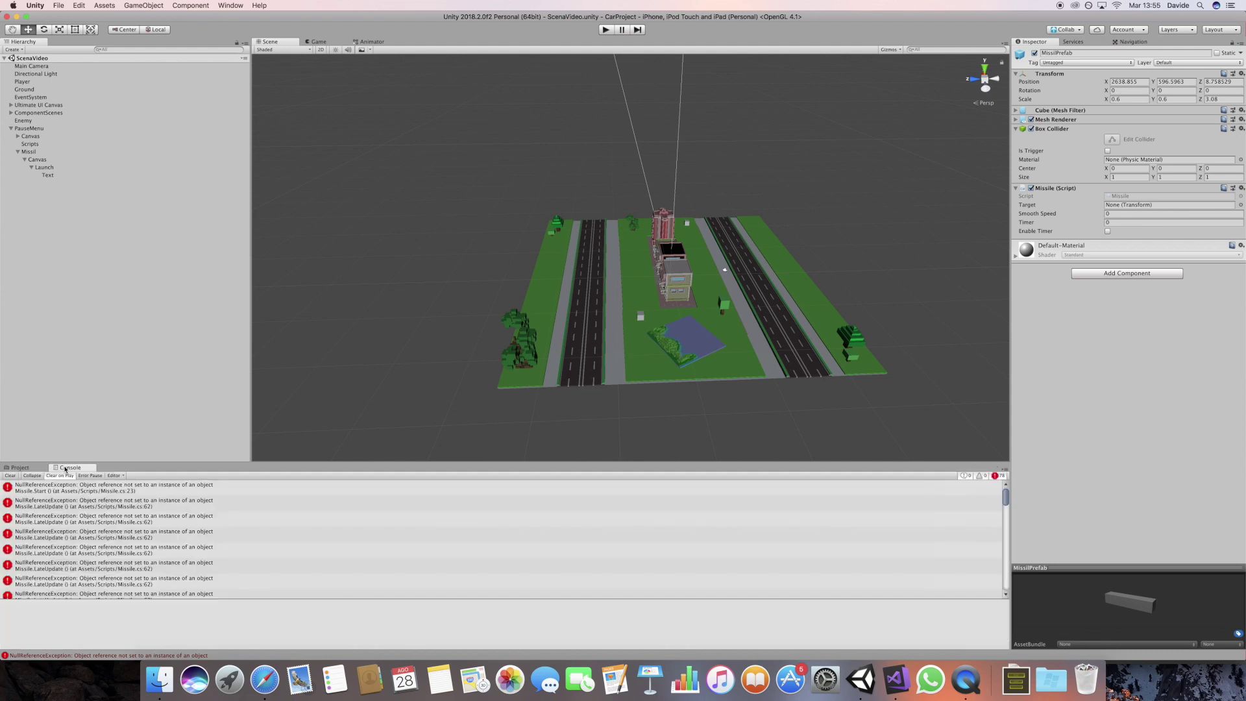
double_click(104, 555)
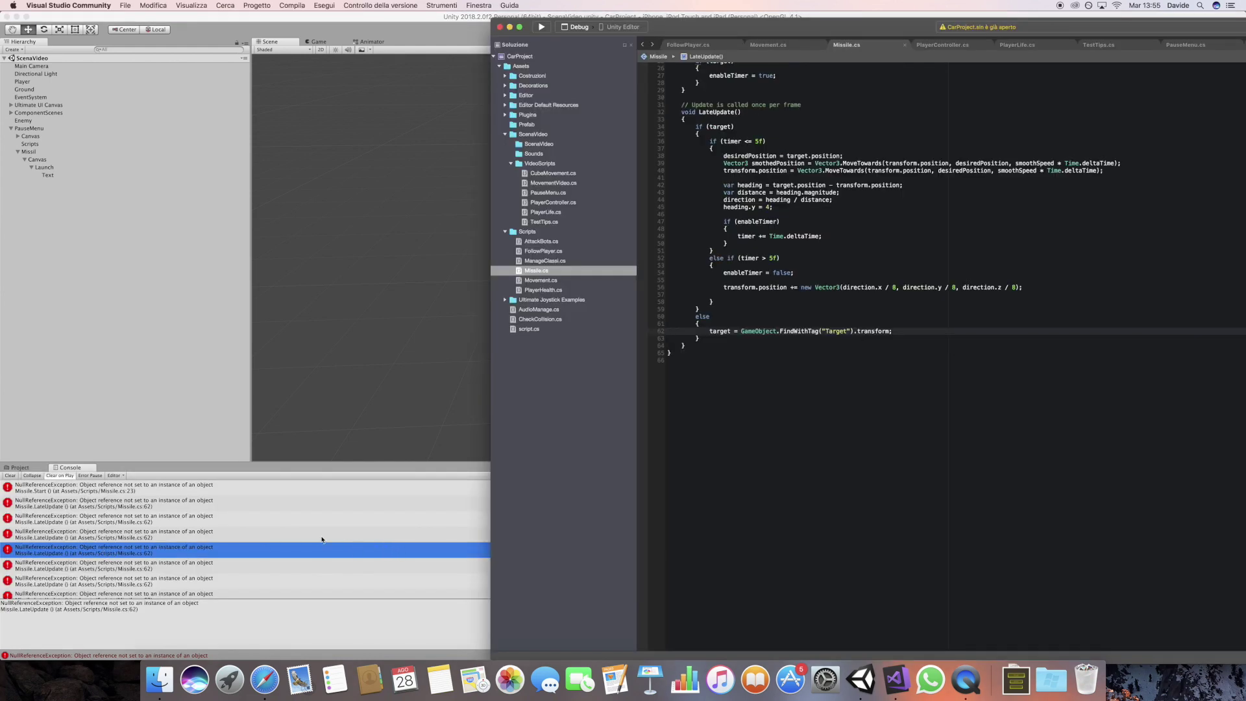
left_click(184, 369)
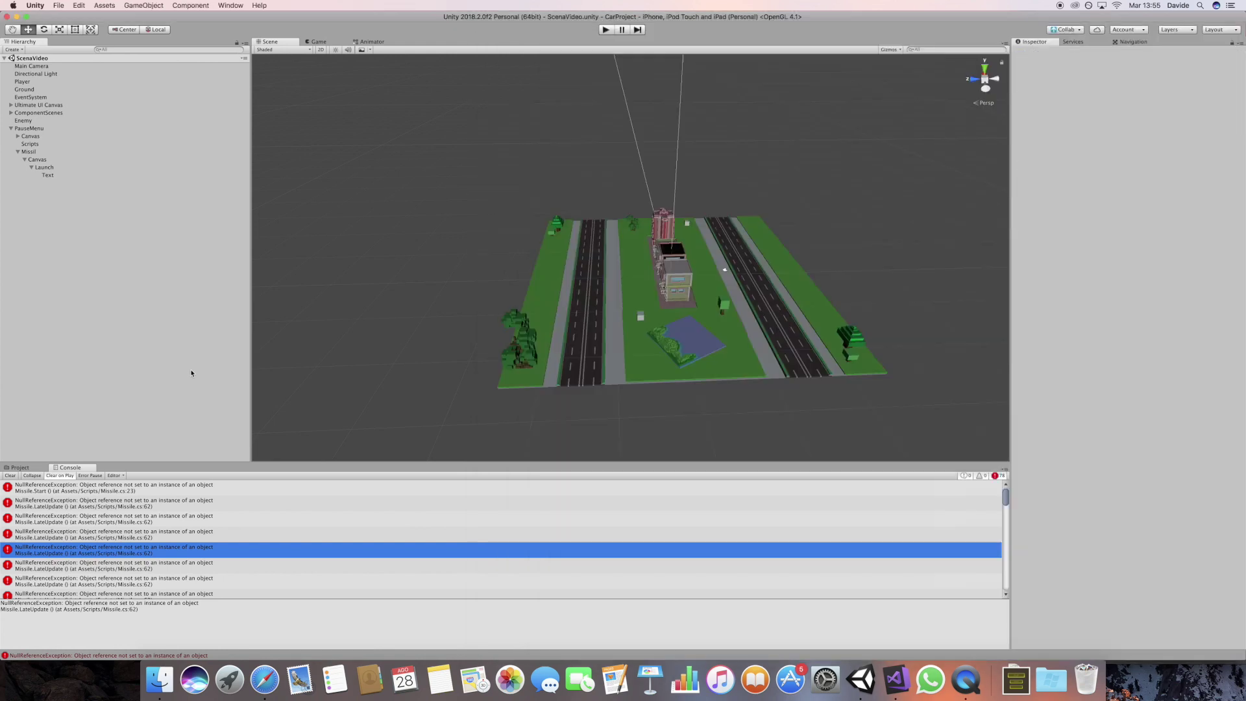
Change the Enemy object's tag to Target.
left_click(43, 121)
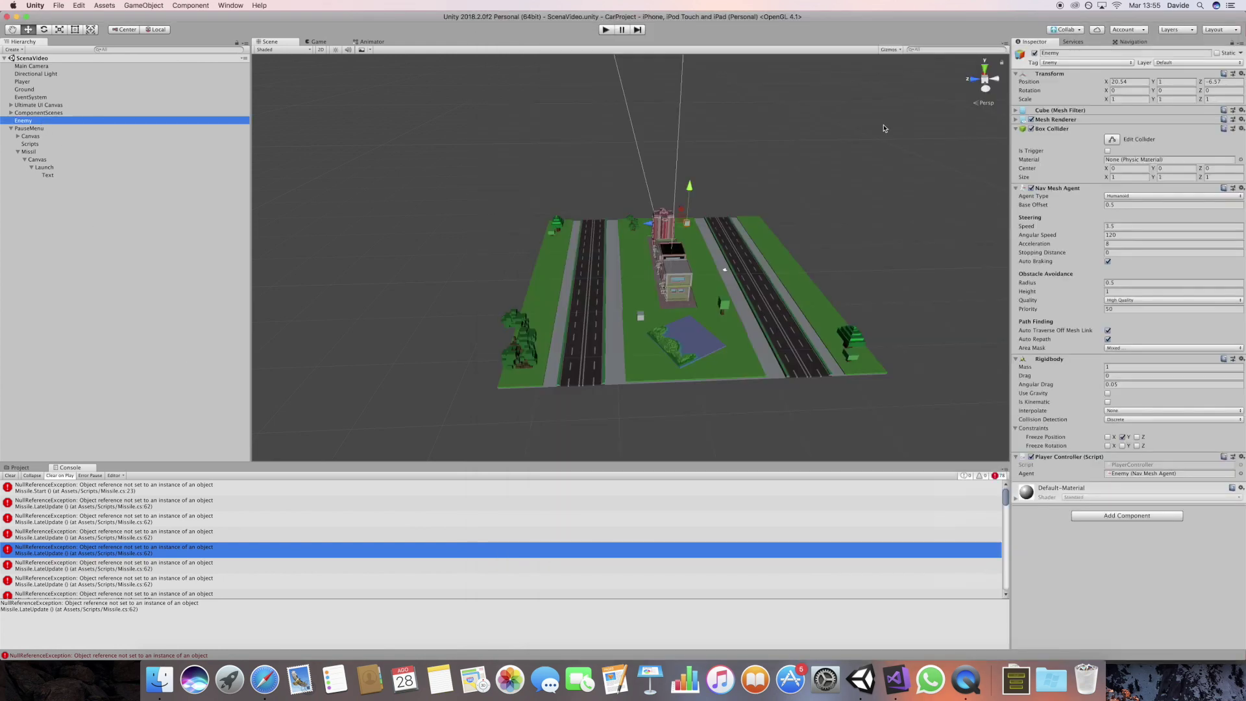
left_click(1071, 63)
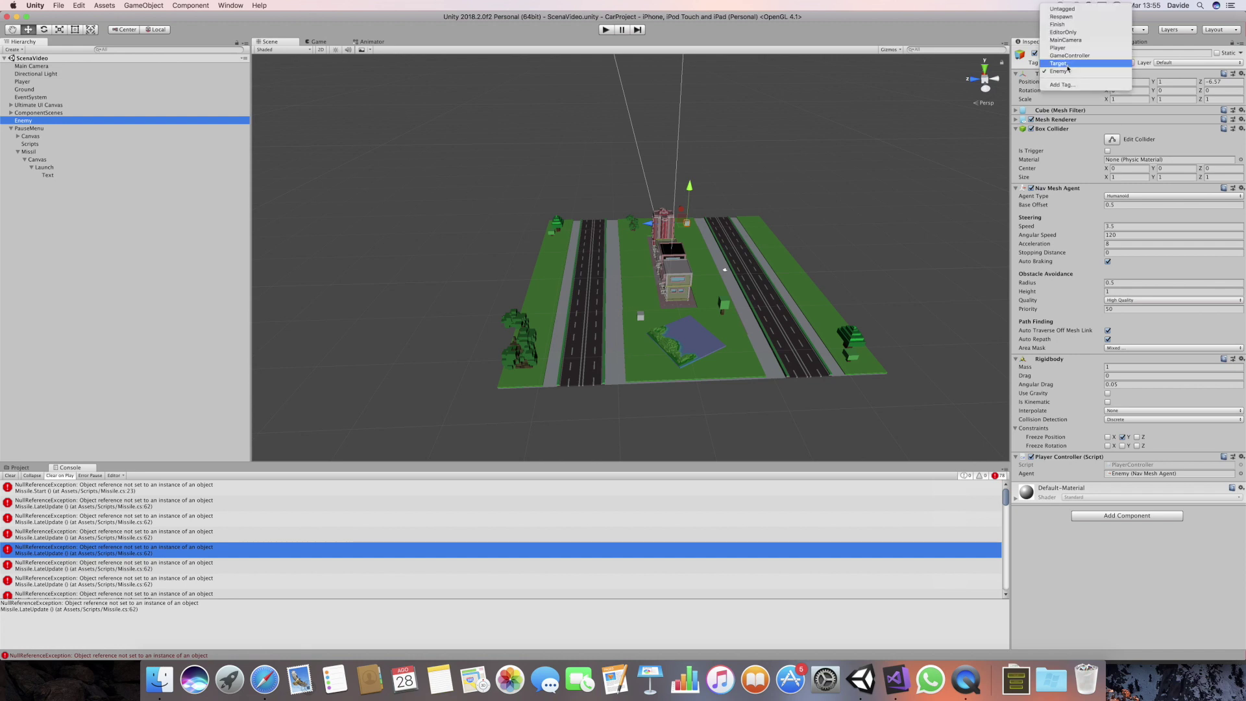
left_click(1074, 63)
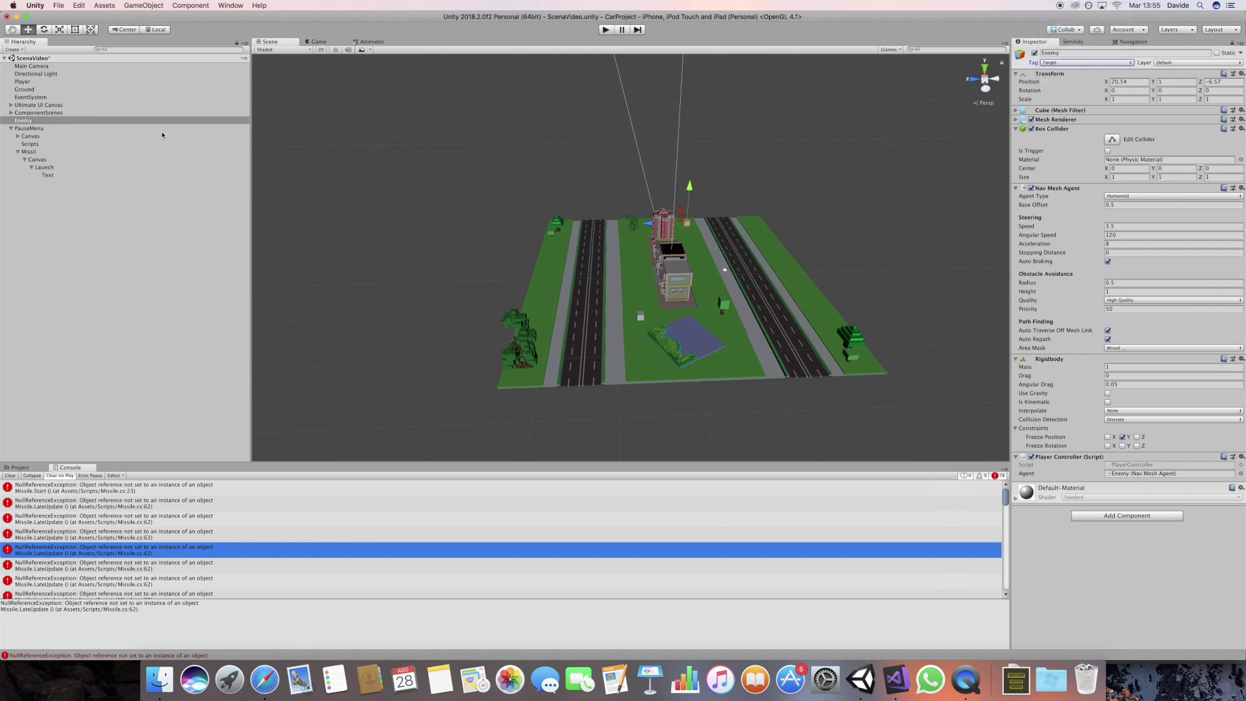
left_click(46, 167)
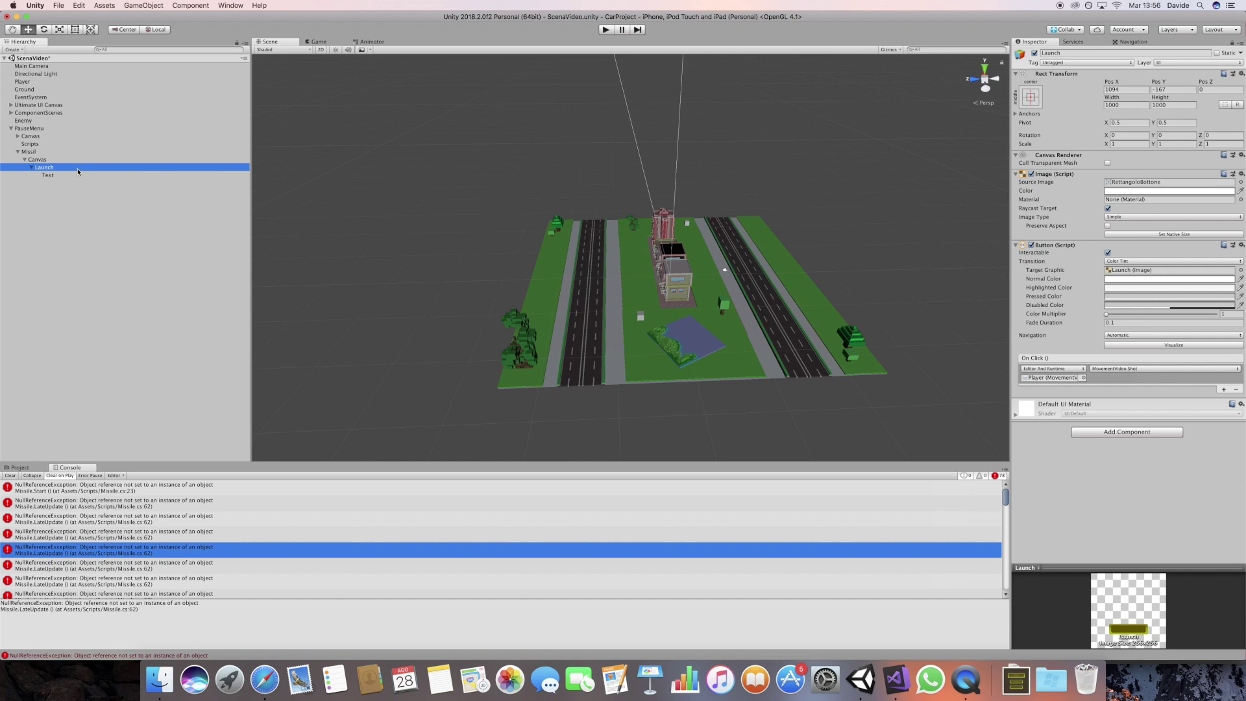
key("Up")
key("Up")
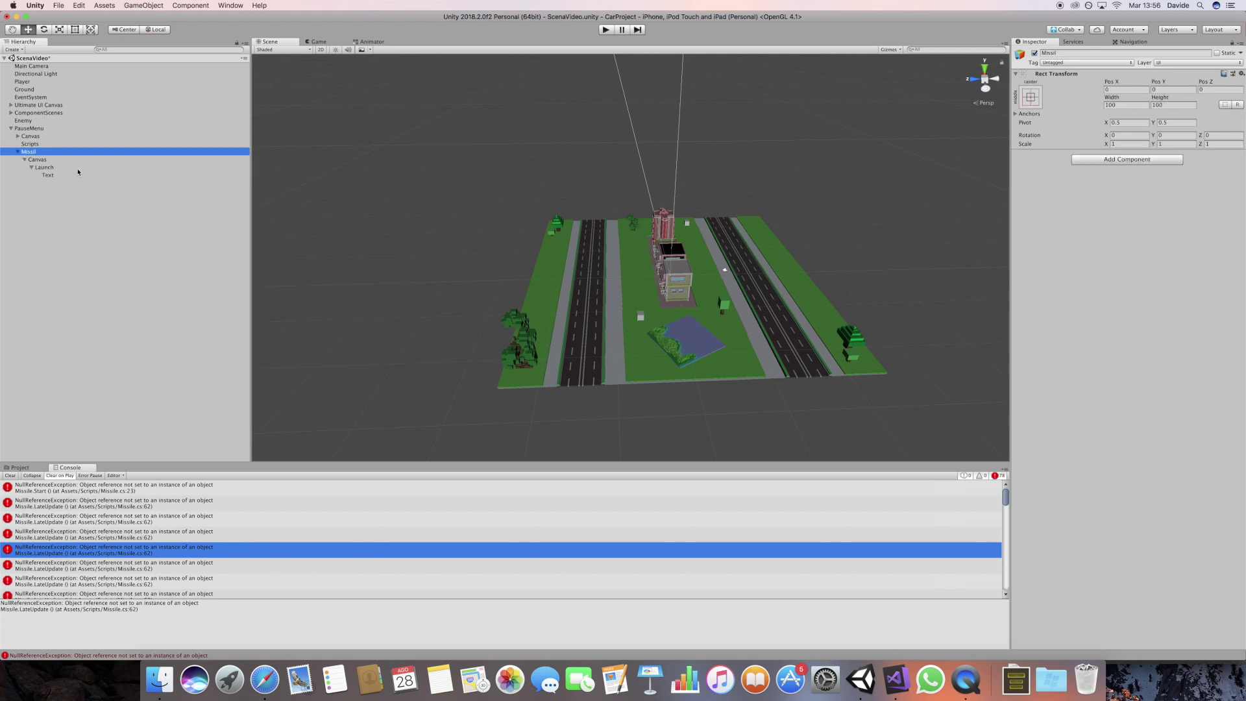
Return to the Prefab folder's assets and set the Smooth Speed of MissilPrefab's Missile script to 10.
right_click(35, 466)
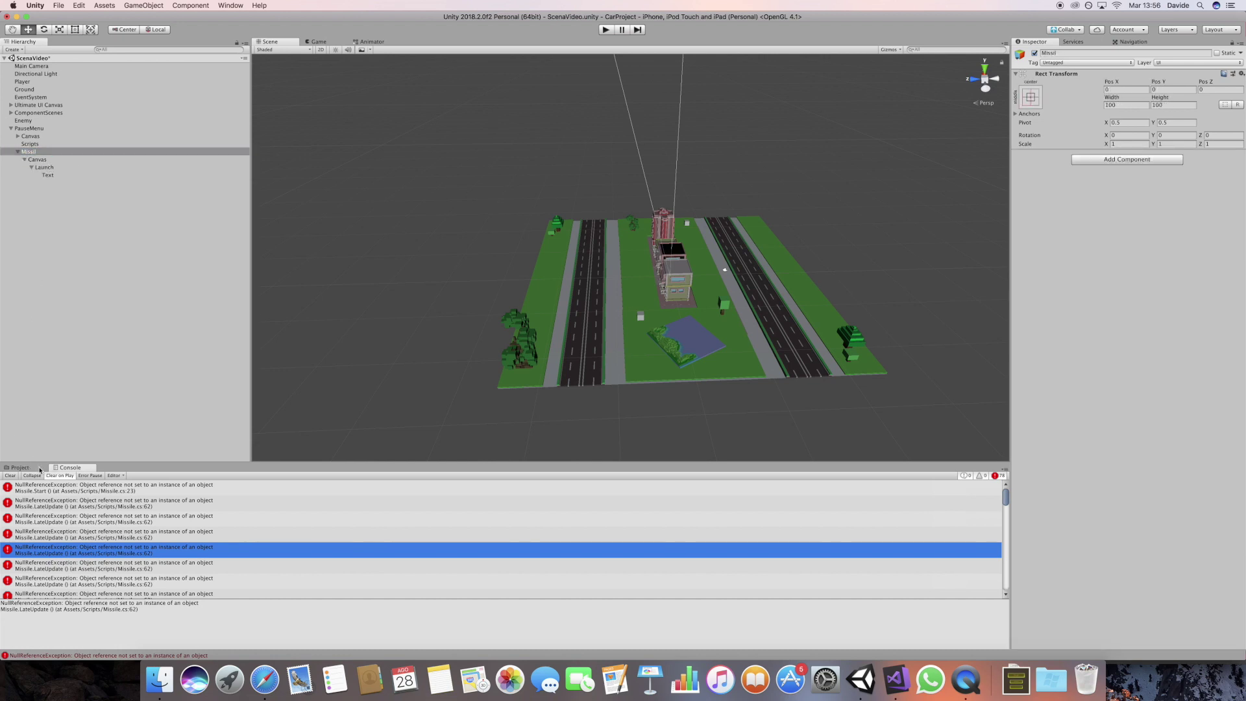
left_click(34, 469)
left_click(35, 469)
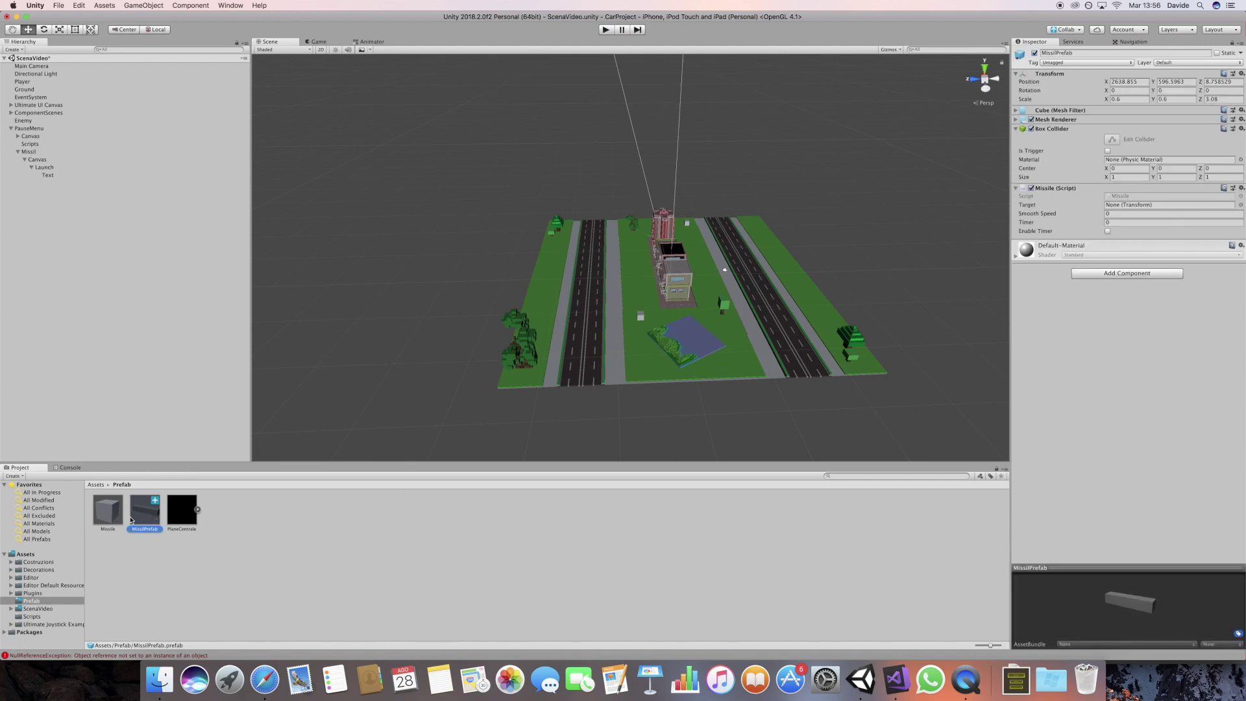
left_click(1117, 213)
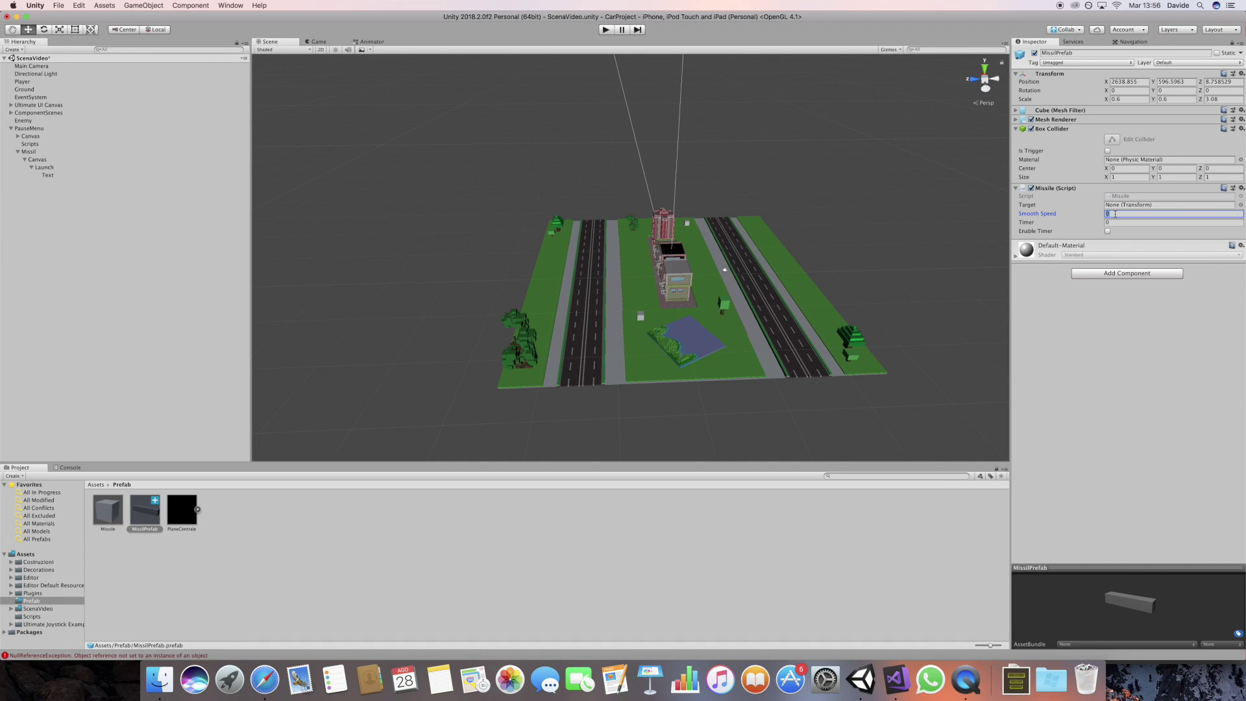
type("5")
type("0")
Run the game, launch a missile, examine its flight in the Scene view, and stop the game.
left_click(605, 30)
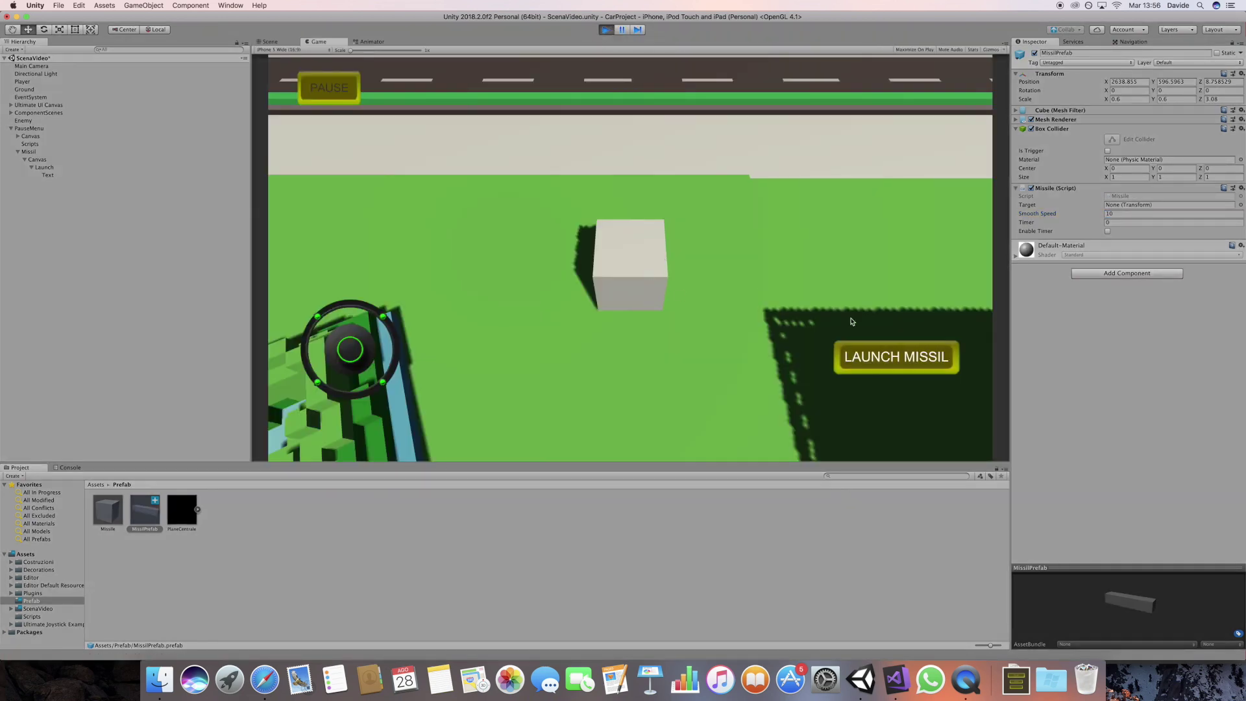
left_click(296, 42)
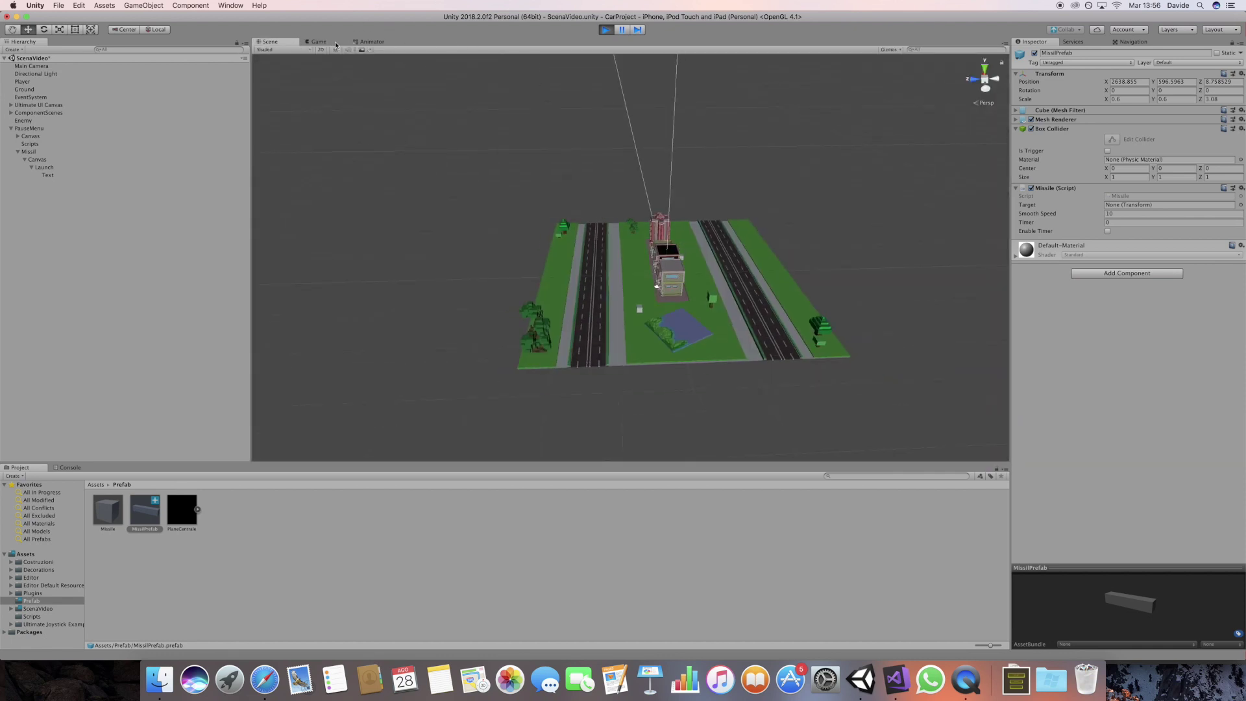
left_click(334, 42)
left_click(916, 349)
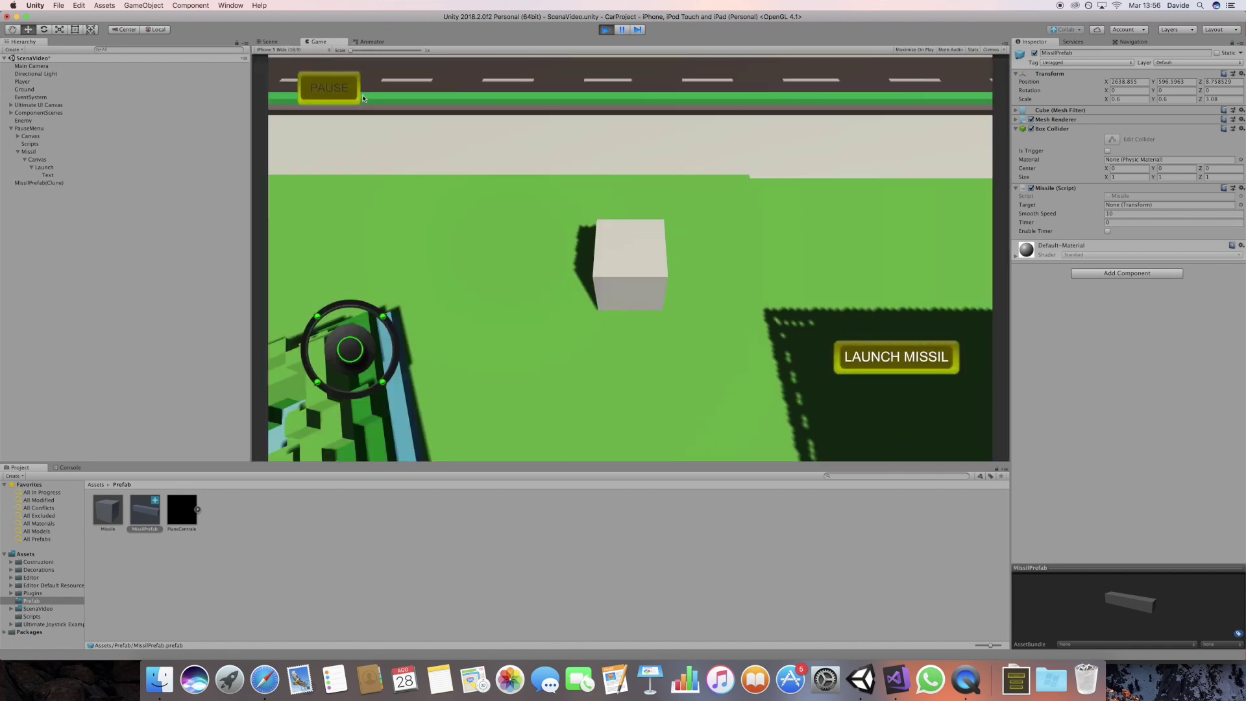
left_click(275, 42)
scroll(532, 140, "up", 5)
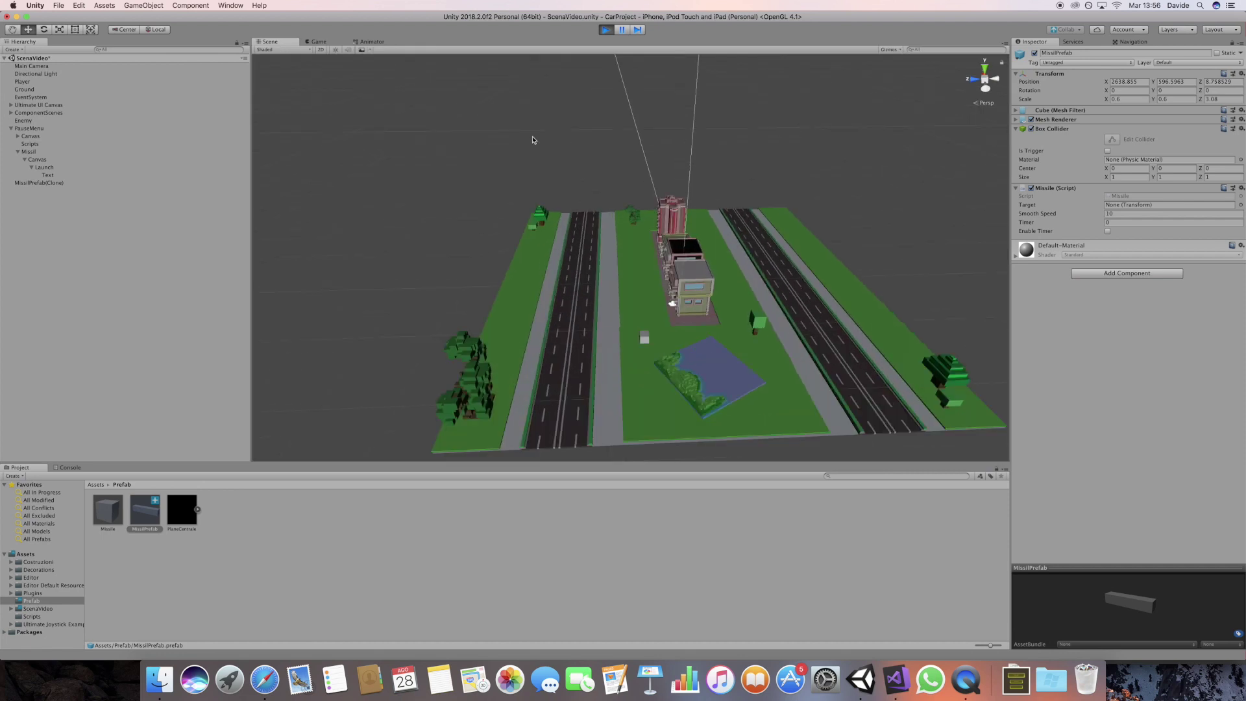
scroll(532, 140, "down", 6)
left_click(605, 29)
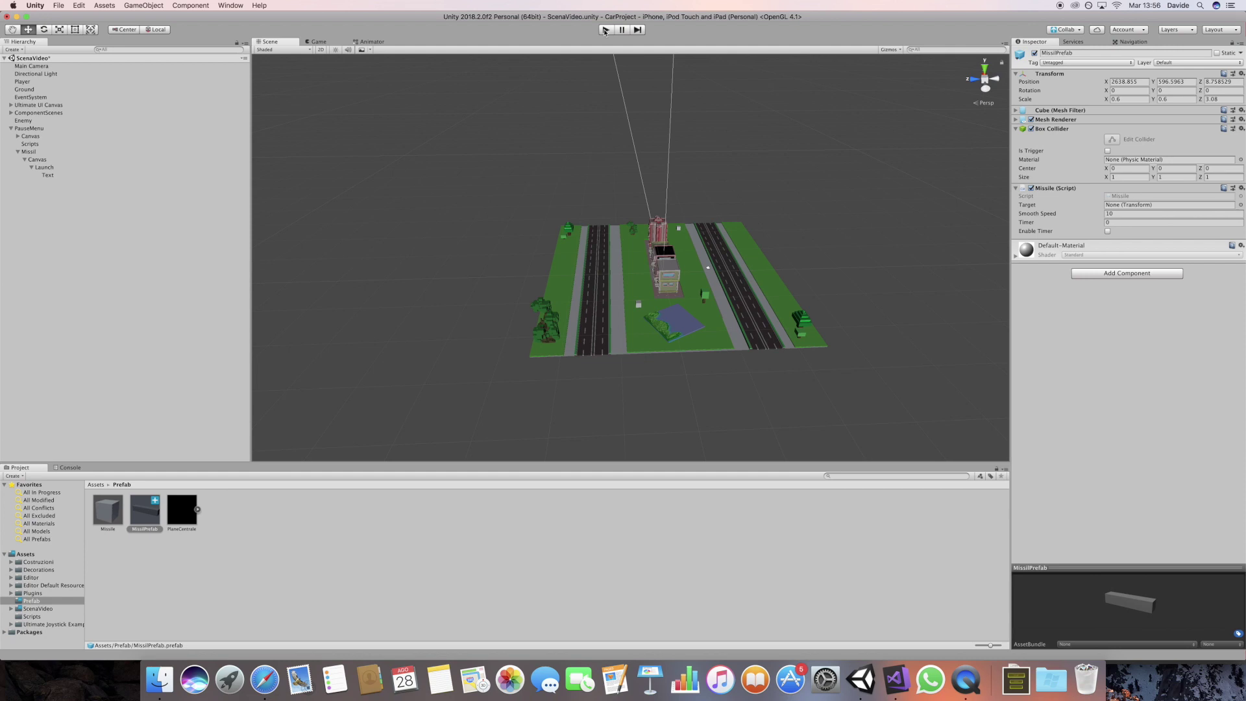
Set the Smooth Speed of MissilPrefab's Missile script to 2.
left_click(1152, 214)
key("BackSpace")
key("BackSpace")
type("2")
Run the game, launch a missile to check its movement at the new Smooth Speed, and stop the game.
left_click(609, 30)
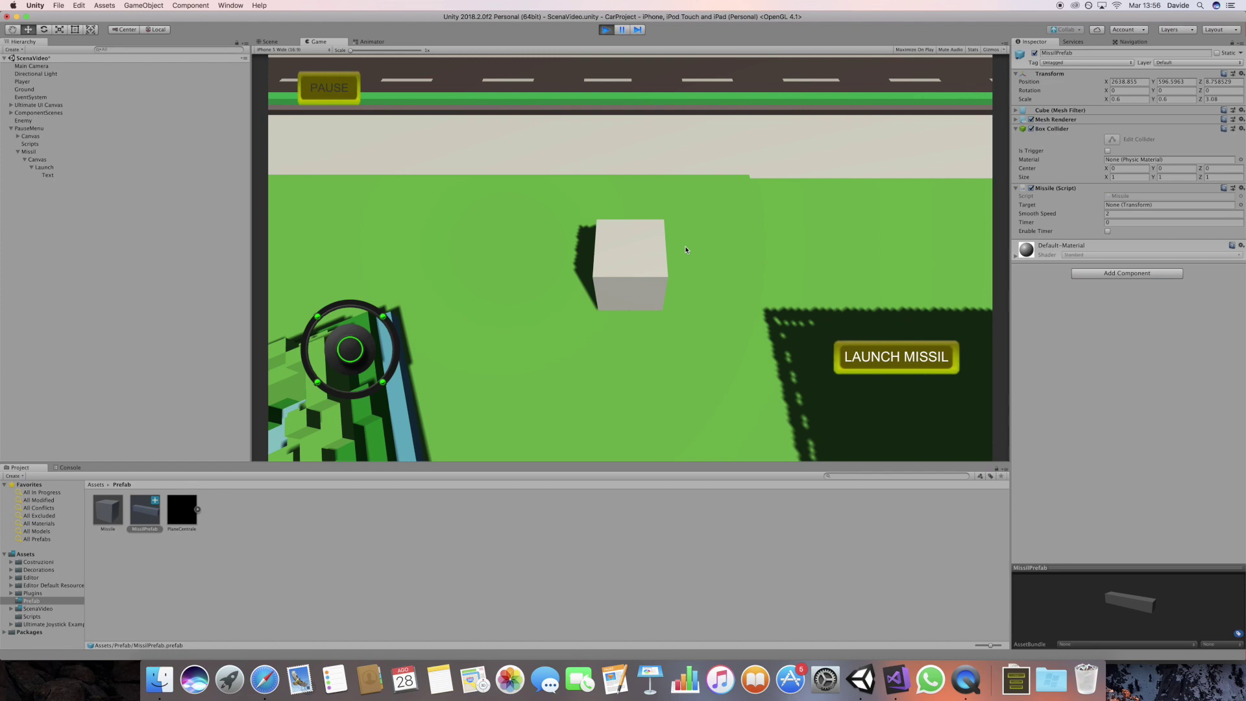
left_click(854, 347)
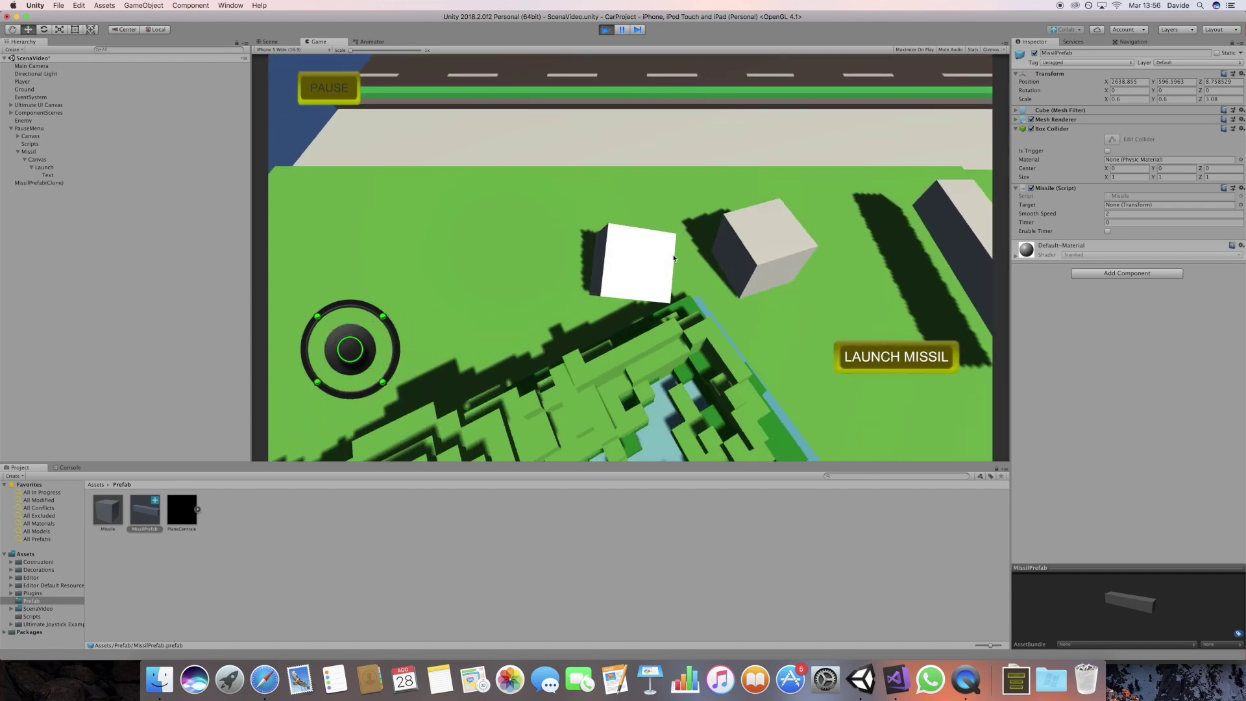
left_click(608, 30)
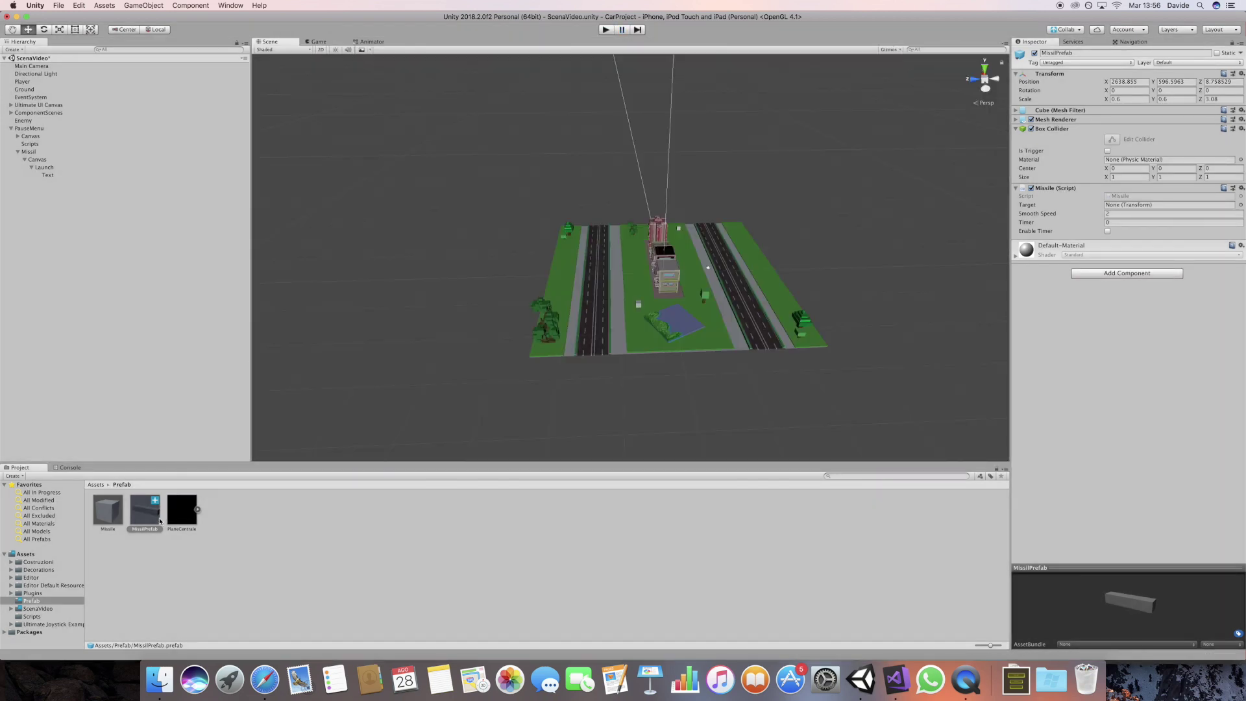
Set MissilPrefab's Z scale to 2 and run the game.
left_click(160, 520)
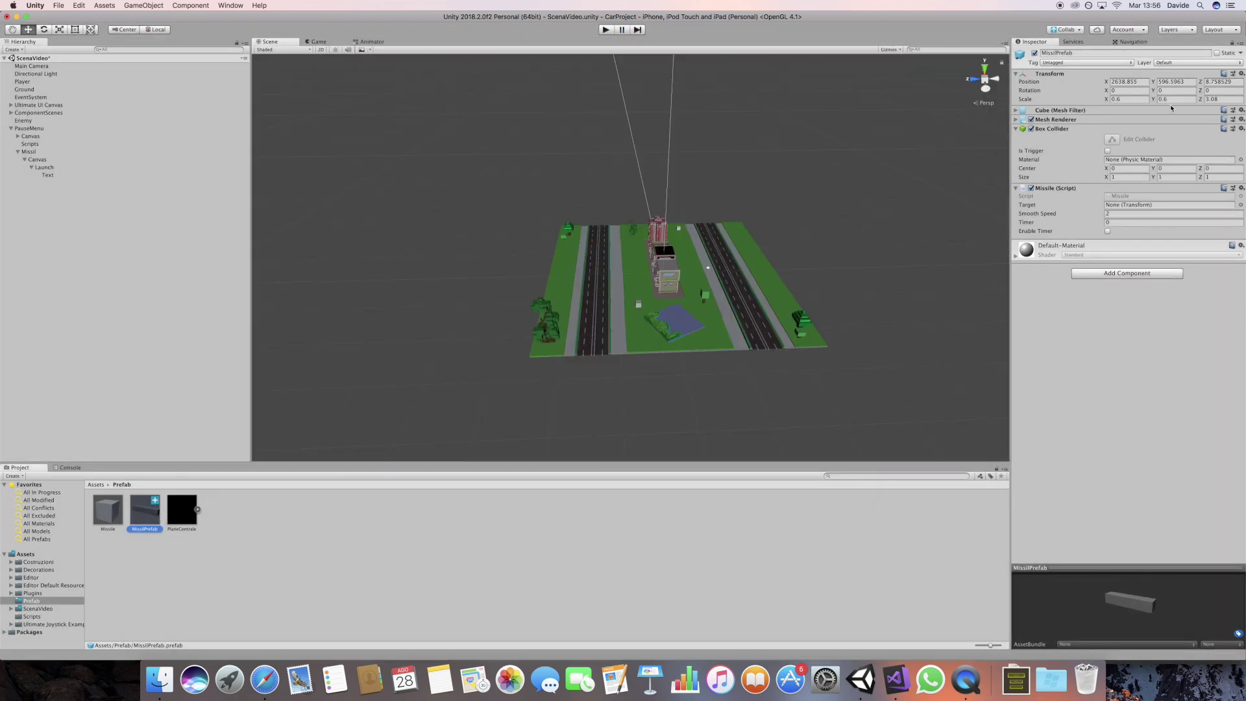
left_click(1212, 100)
type("2")
left_click(606, 30)
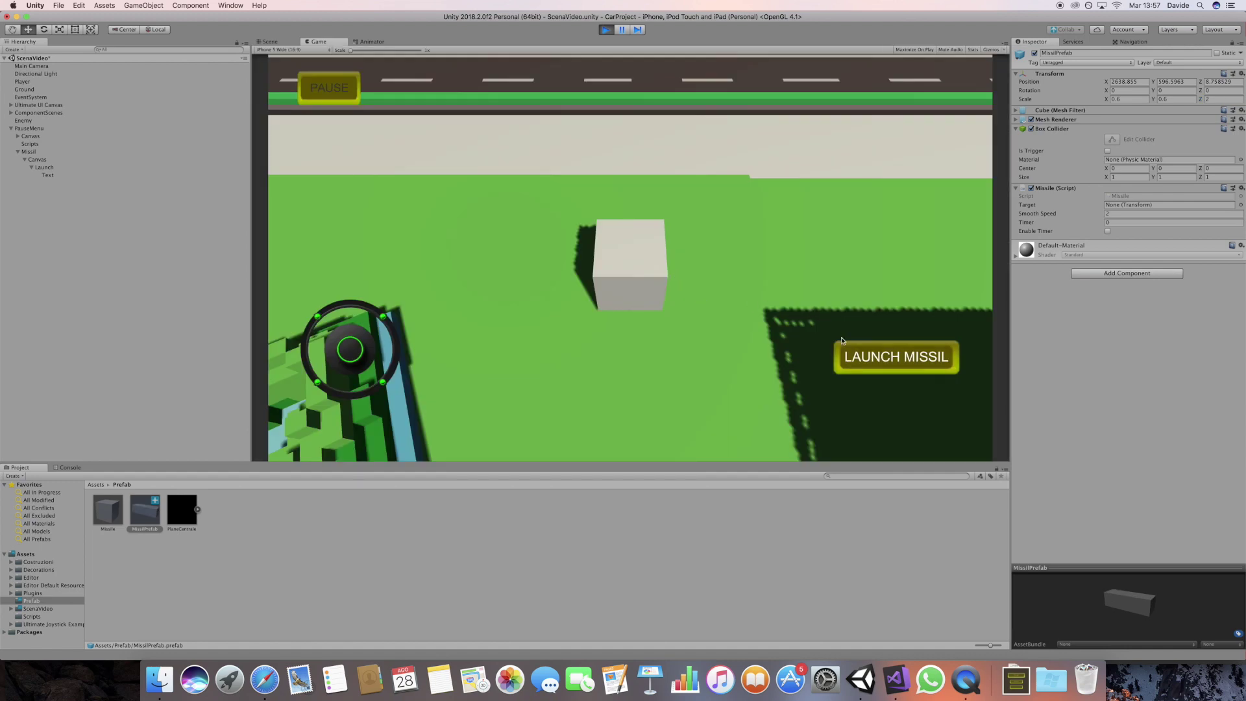
Launch a missile in the running game, inspect the lengthened missile's flight in the Scene view, and stop the game.
left_click(841, 344)
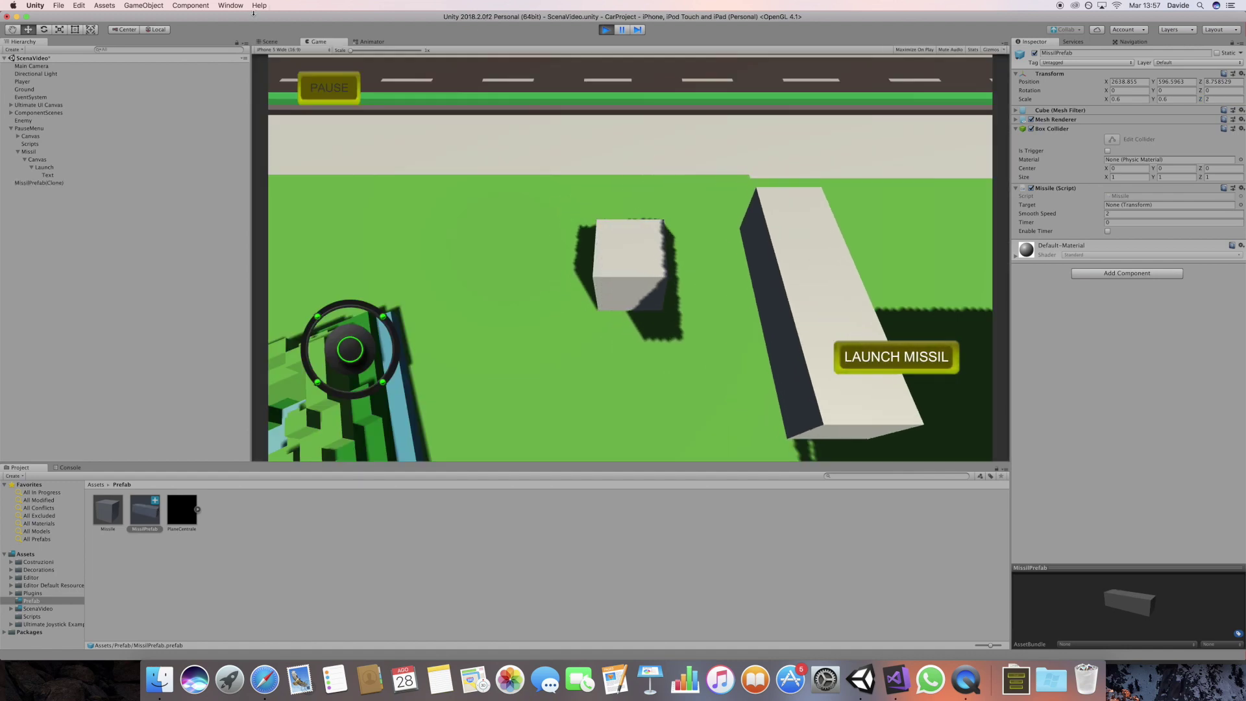
left_click(270, 41)
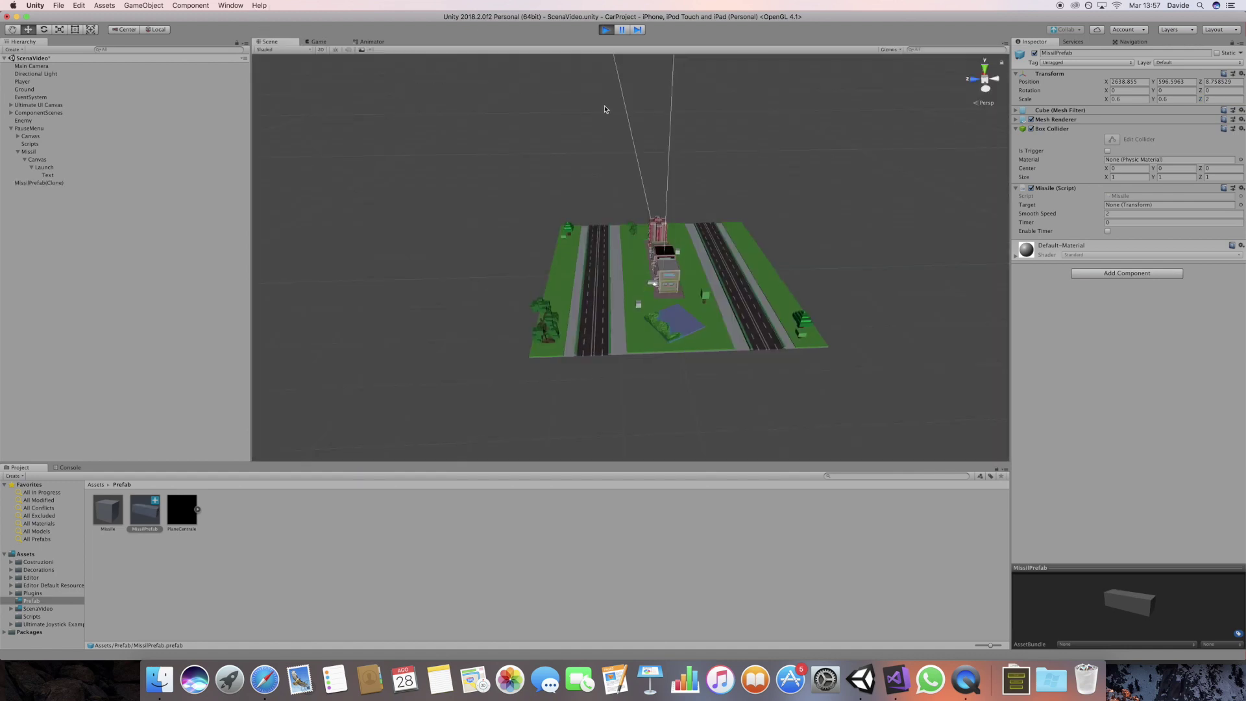
scroll(714, 292, "up", 5)
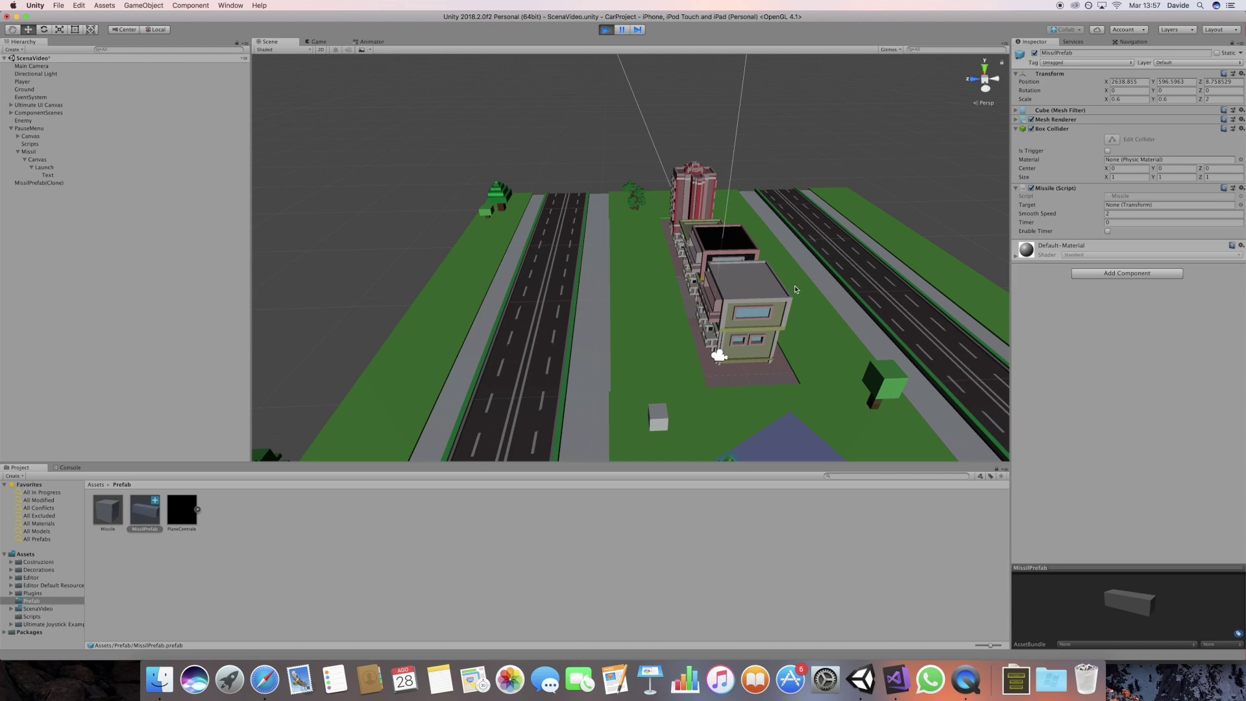
left_click_drag(800, 288, 826, 266, "alt")
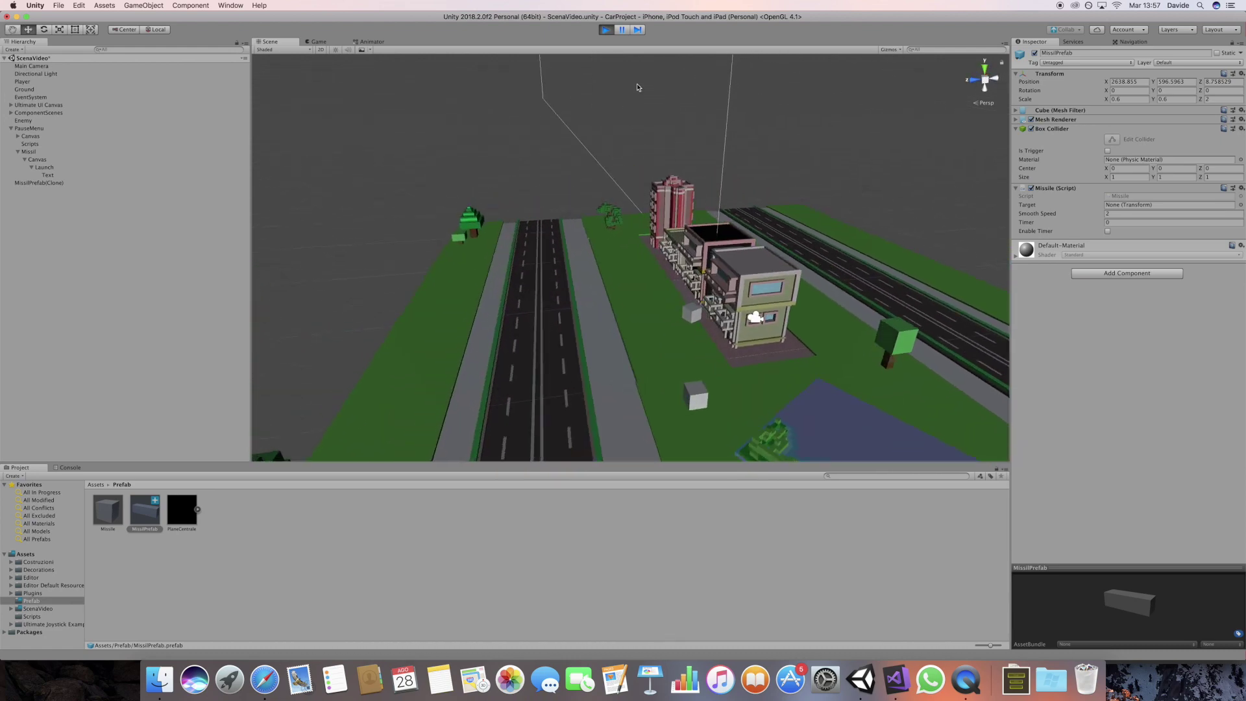
key("super+p")
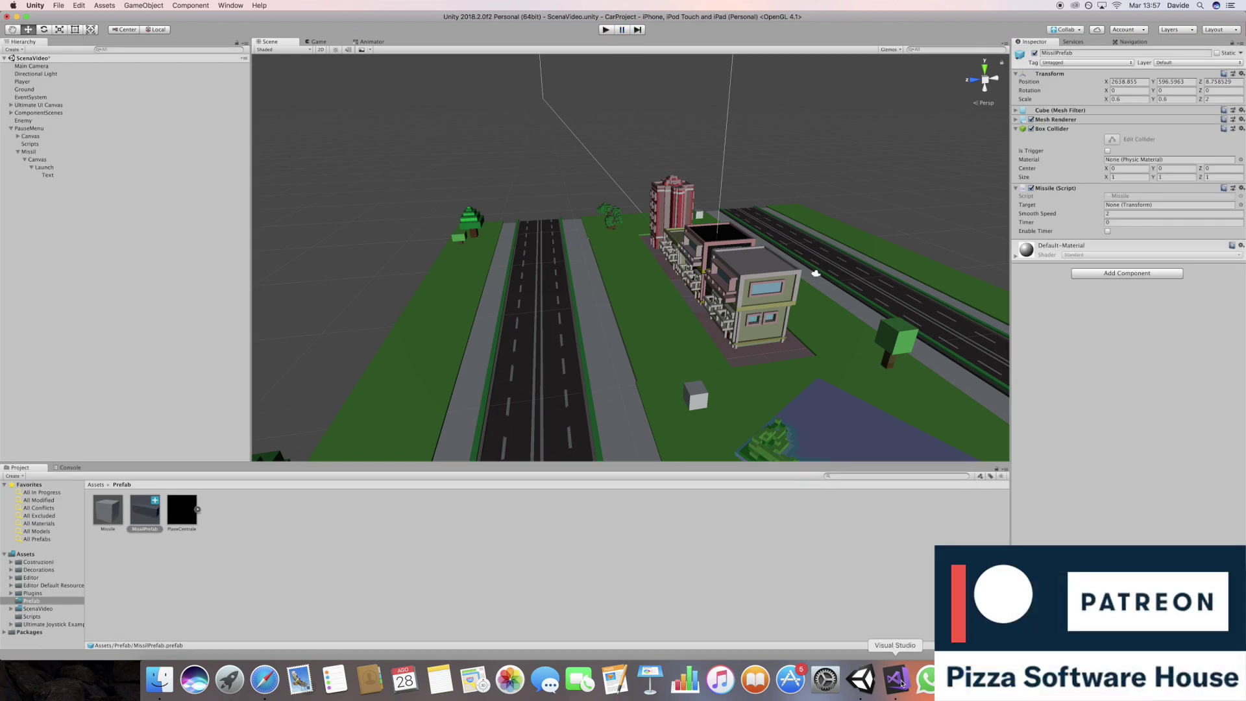
Bring up the Missile script in Visual Studio briefly, return to Unity, and save the scene.
left_click(899, 682)
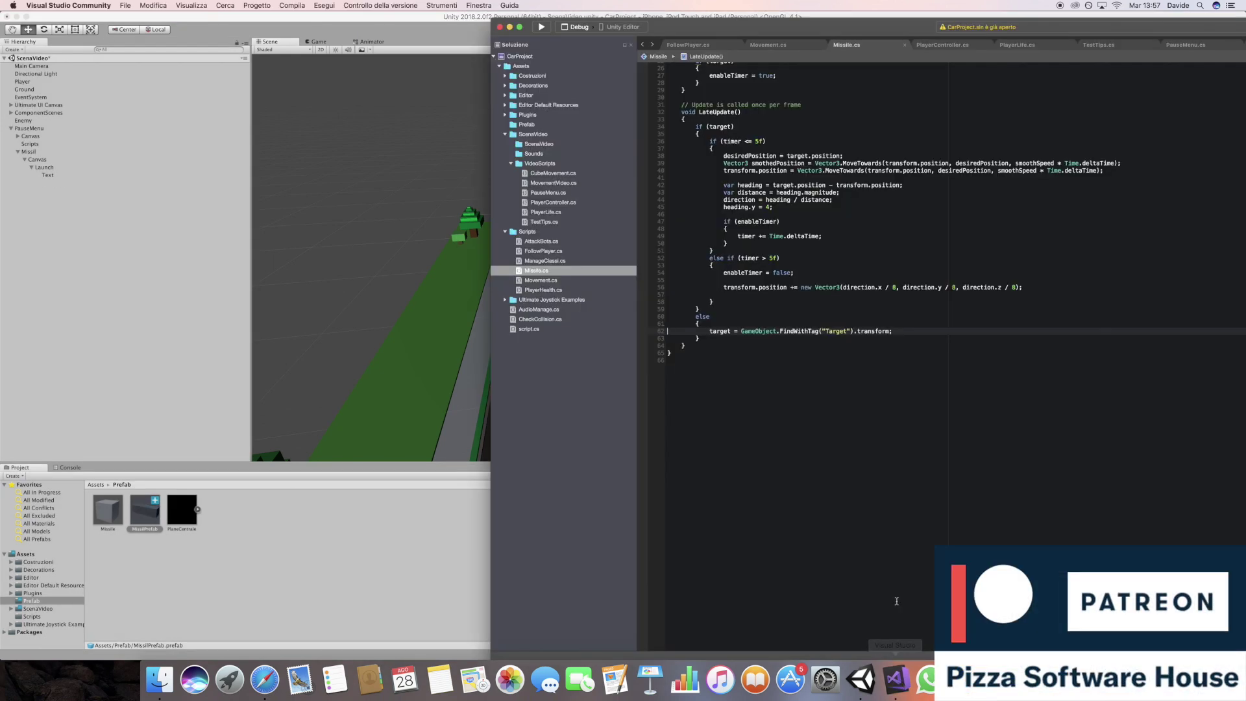
left_click(457, 530)
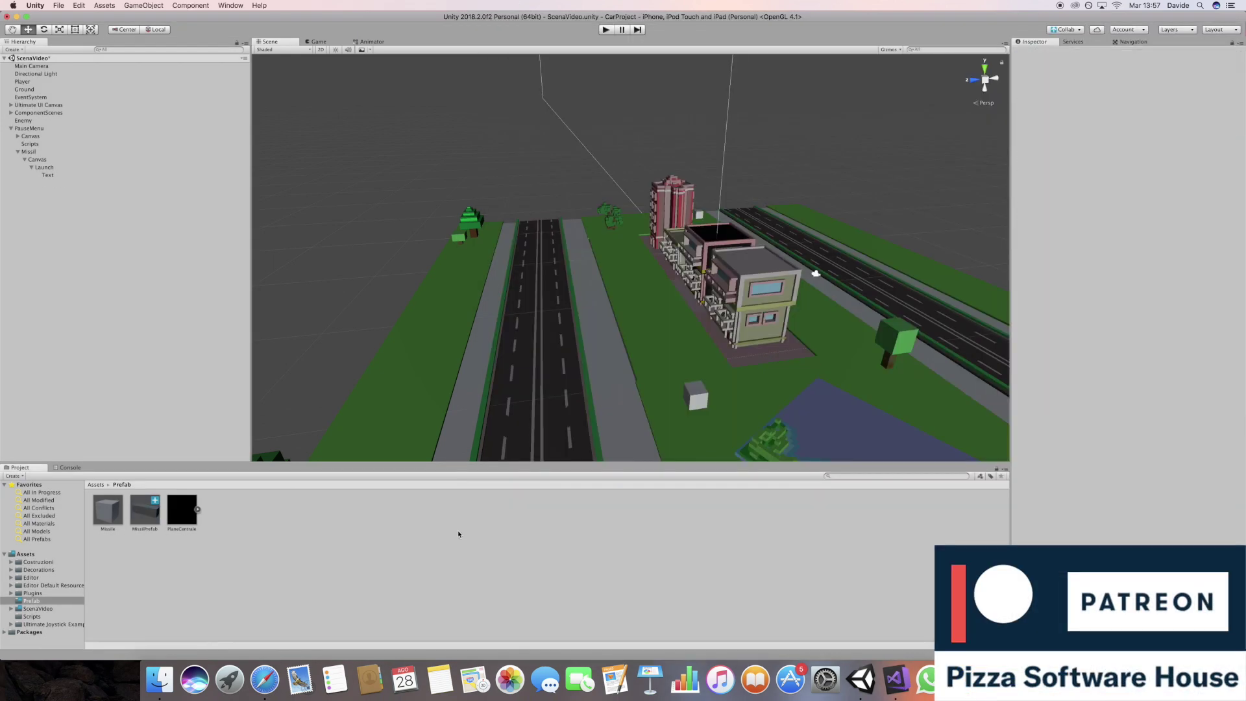
key("super+s")
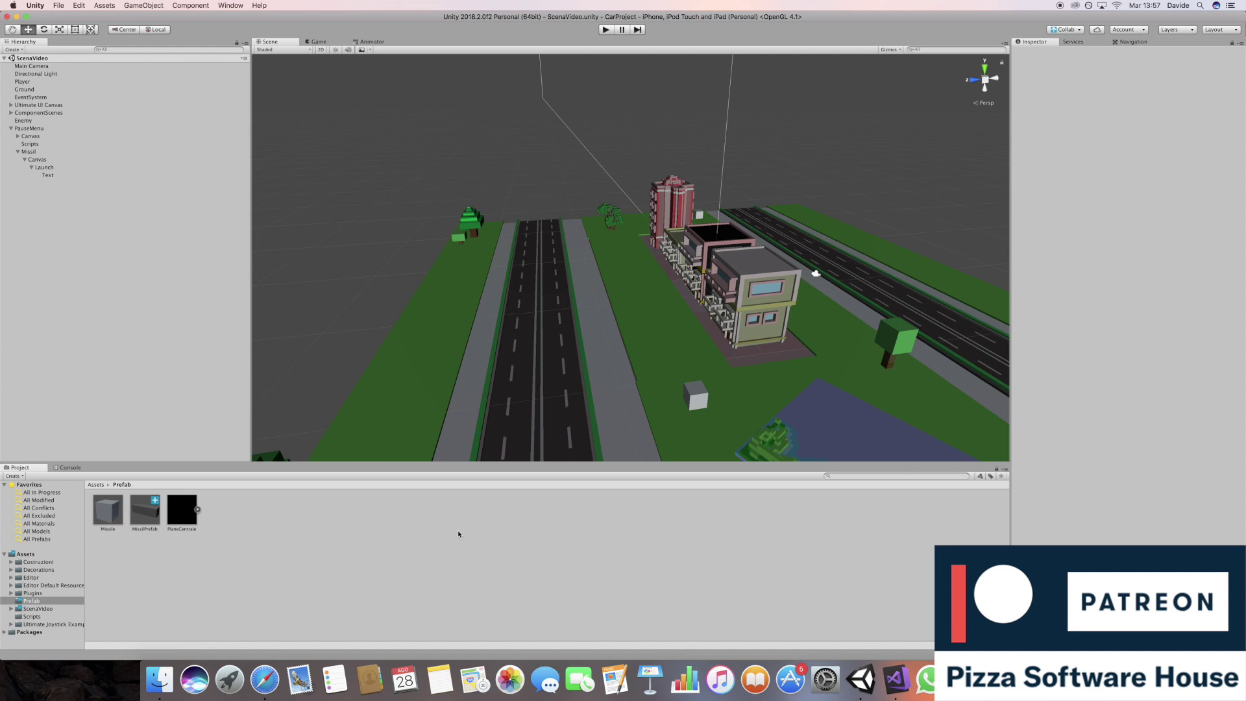